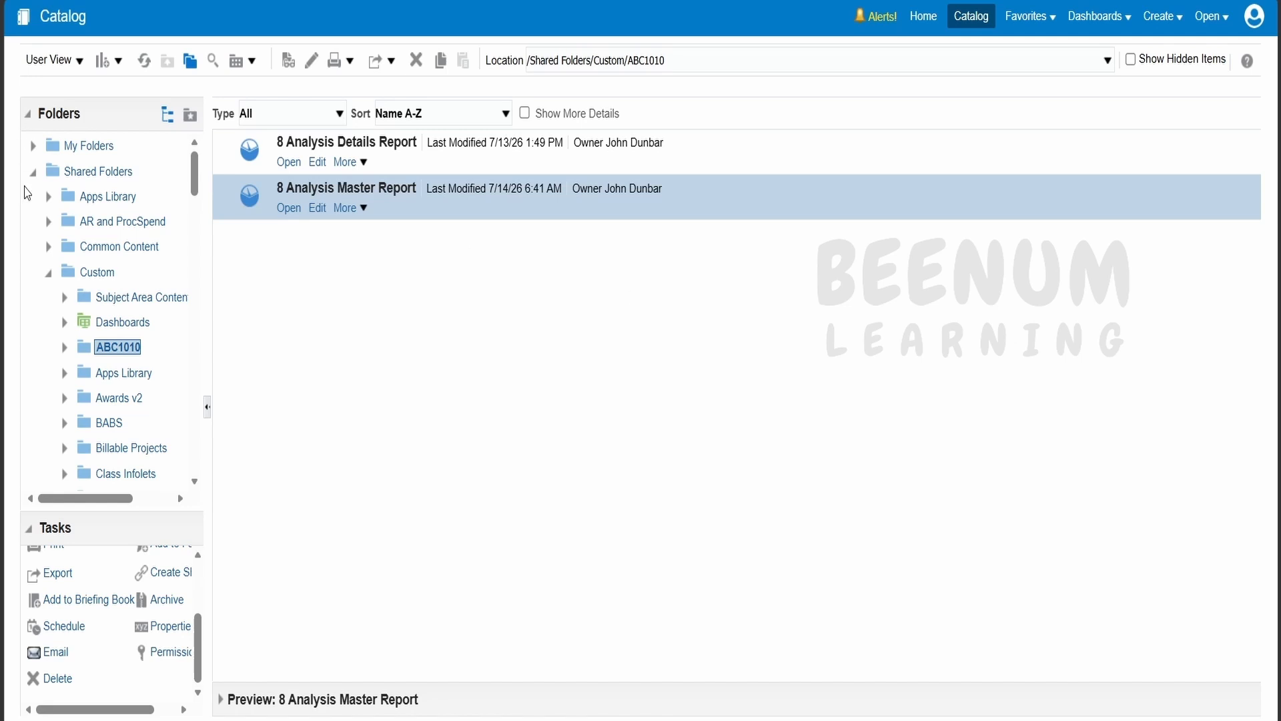
Create a new analysis on the Payables Invoices - Transactions Real Time subject area, searching the subject areas for Payable.
{"action": "left_click", "coordinate": [119, 62]}
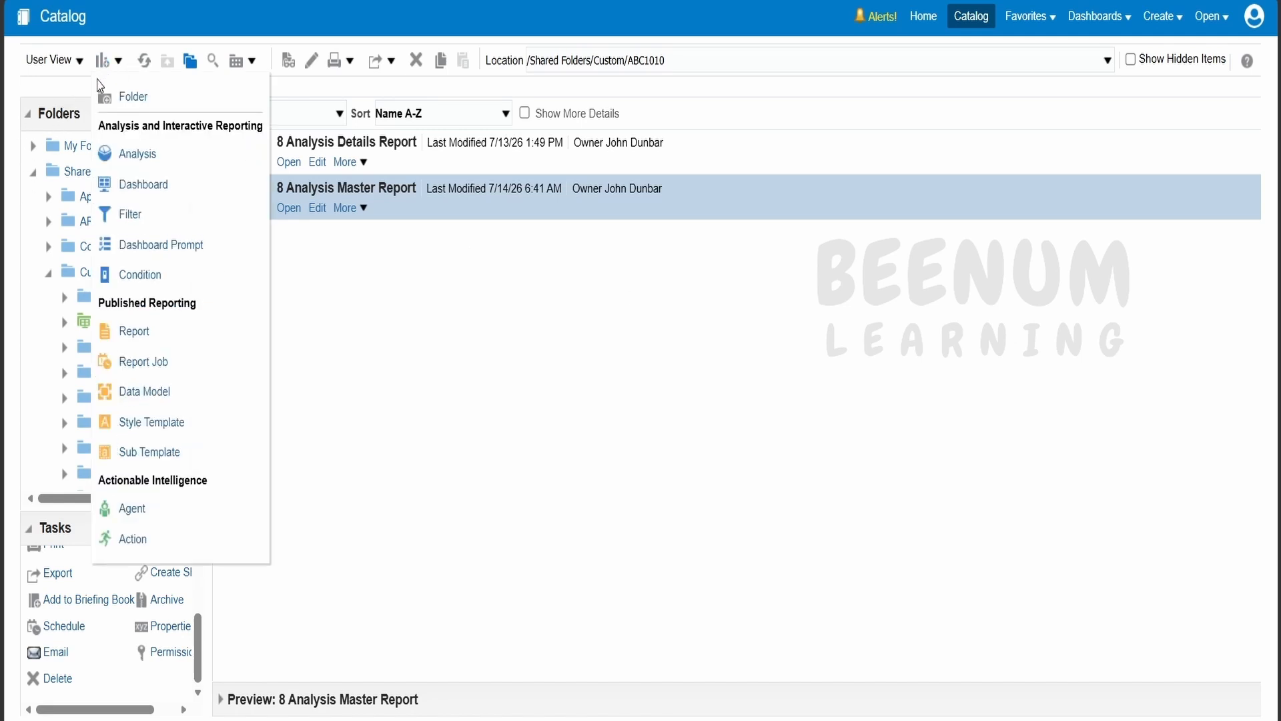
{"action": "left_click", "coordinate": [137, 153]}
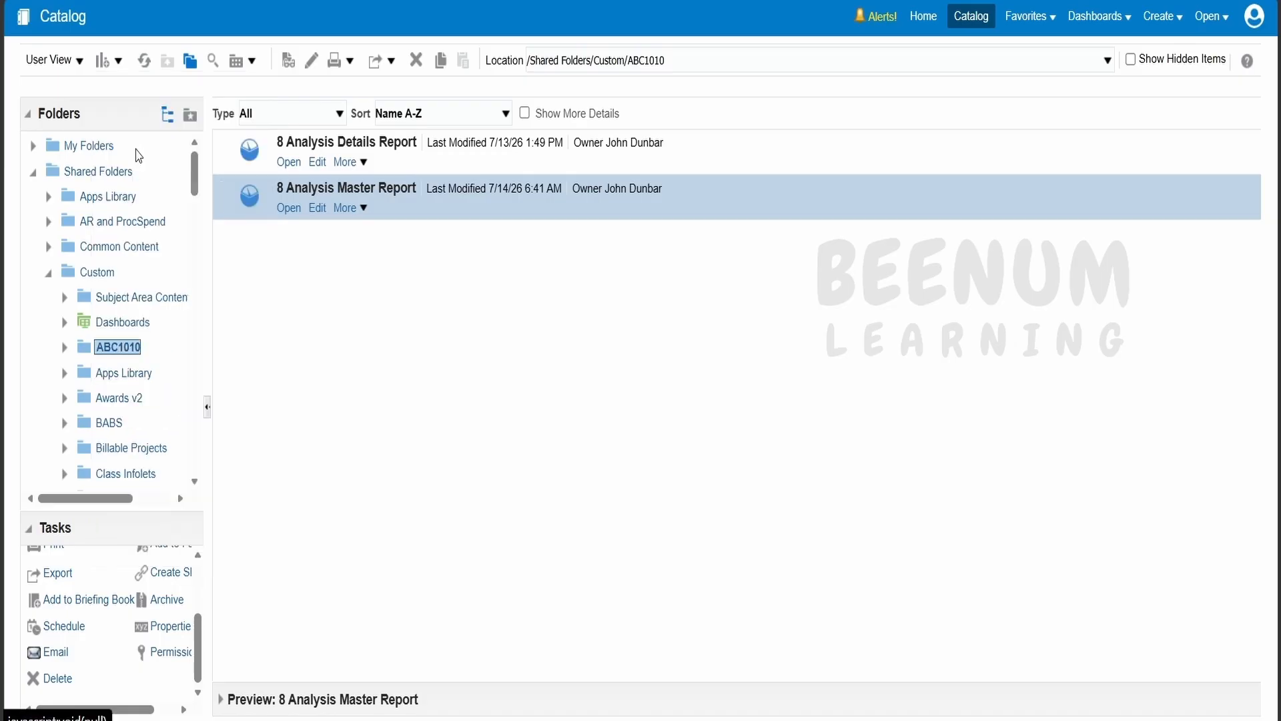
{"action": "left_click", "coordinate": [199, 179]}
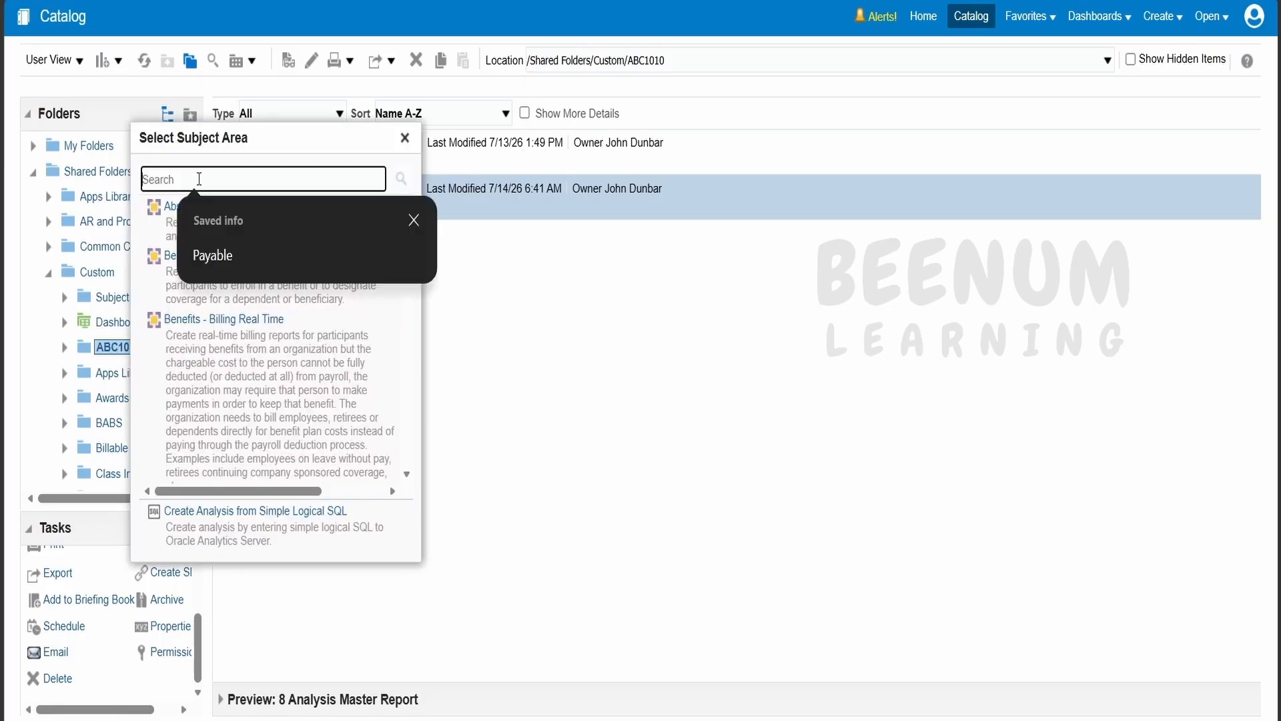
{"action": "left_click", "coordinate": [207, 256]}
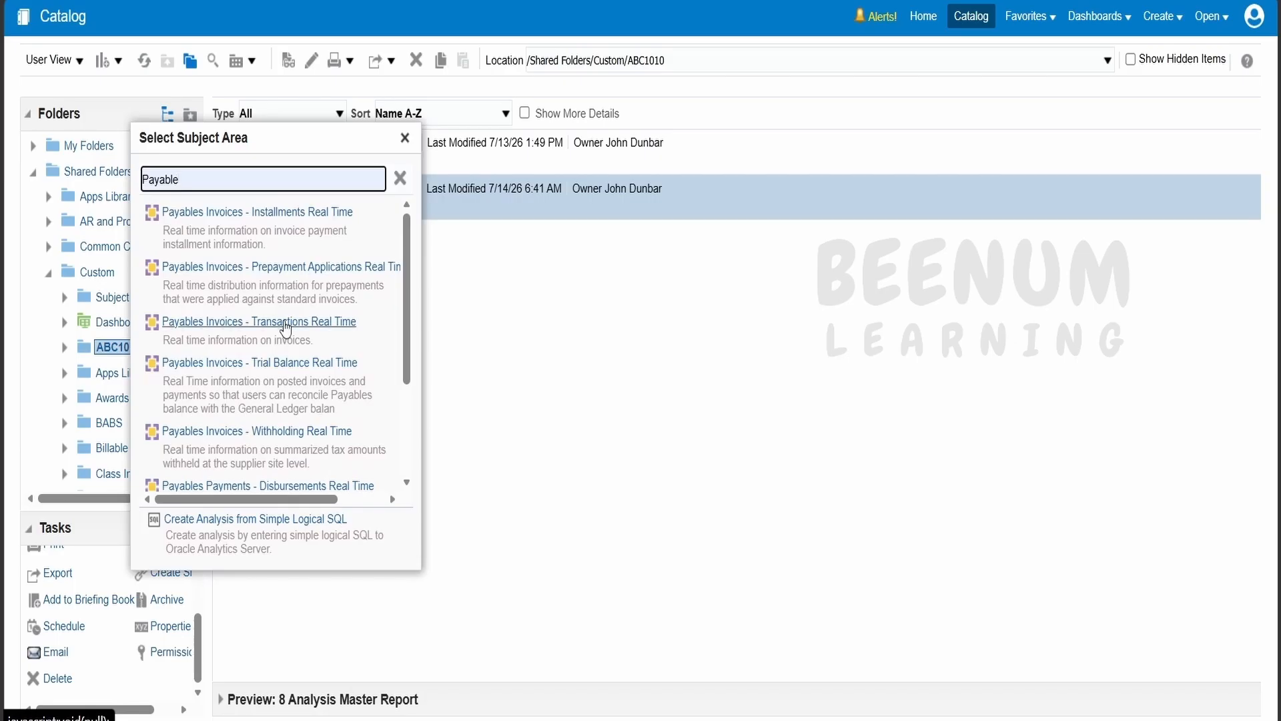
{"action": "left_click", "coordinate": [286, 324]}
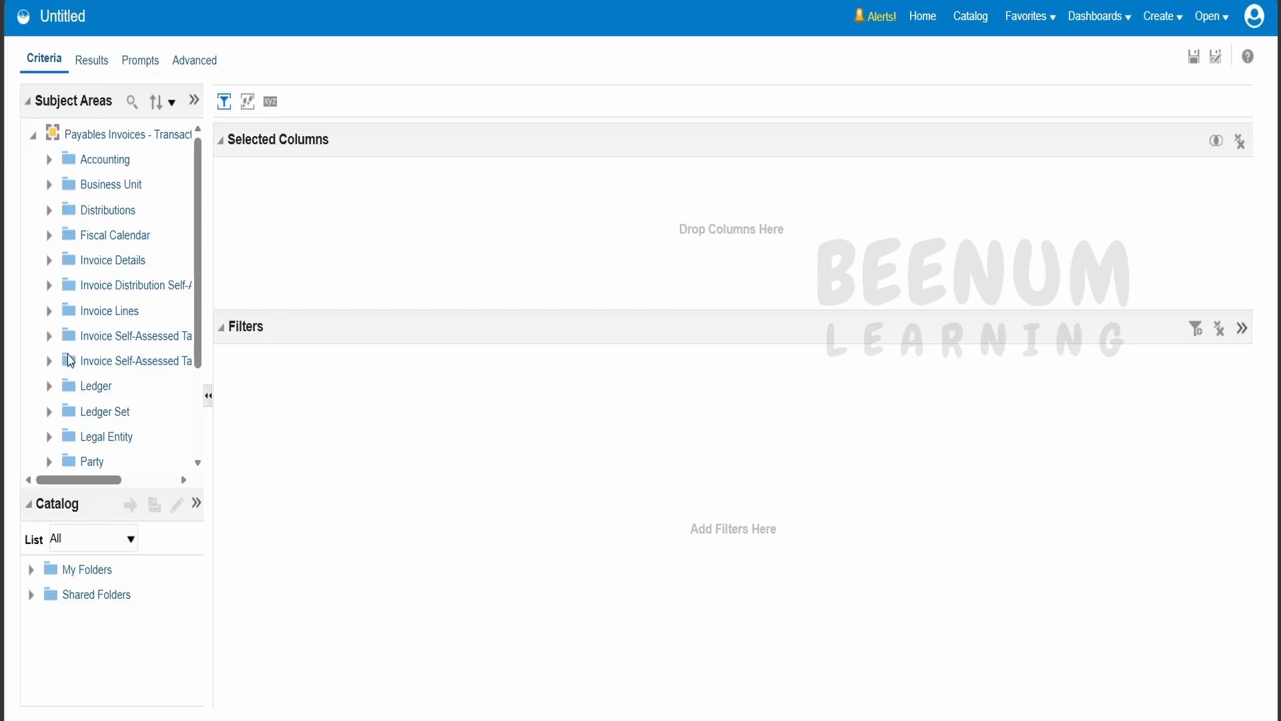
Expand the General Information folder under Invoice Details and locate the Invoice ID and Invoice Number columns.
{"action": "scroll", "coordinate": [71, 361], "scroll_direction": "down", "scroll_amount": 3}
{"action": "scroll", "coordinate": [71, 360], "scroll_direction": "up", "scroll_amount": 3}
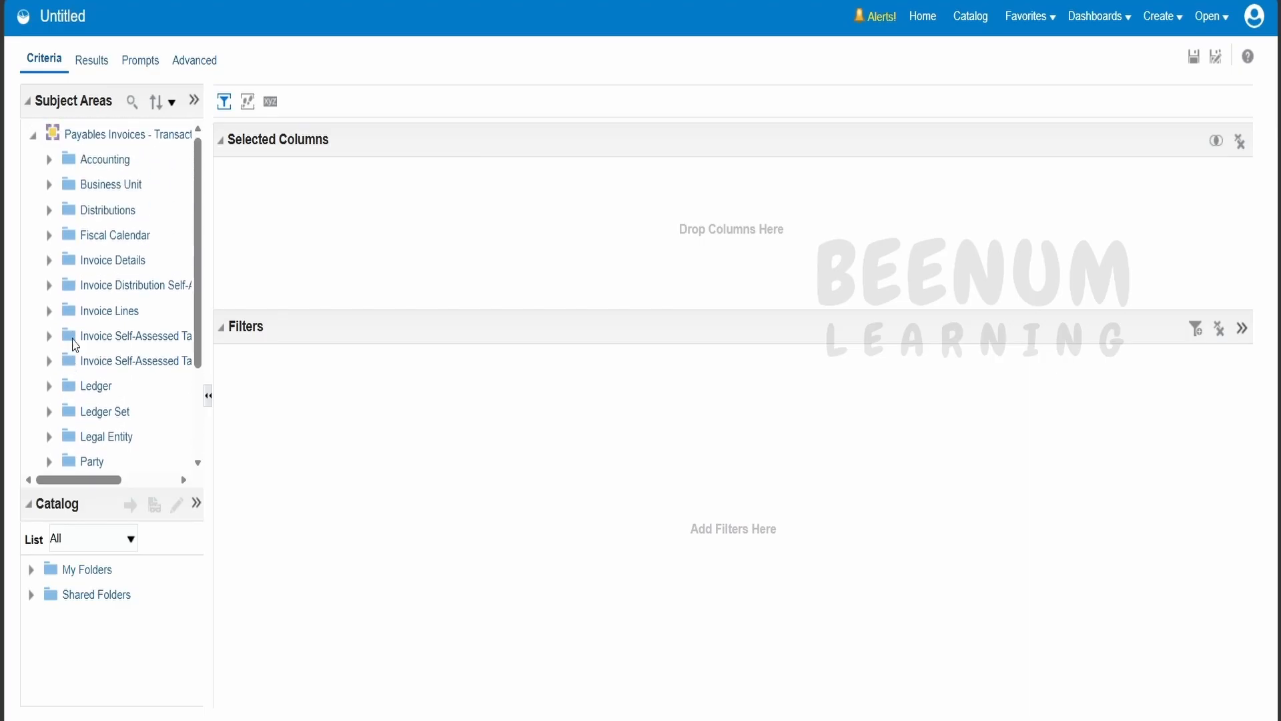
{"action": "left_click", "coordinate": [50, 261]}
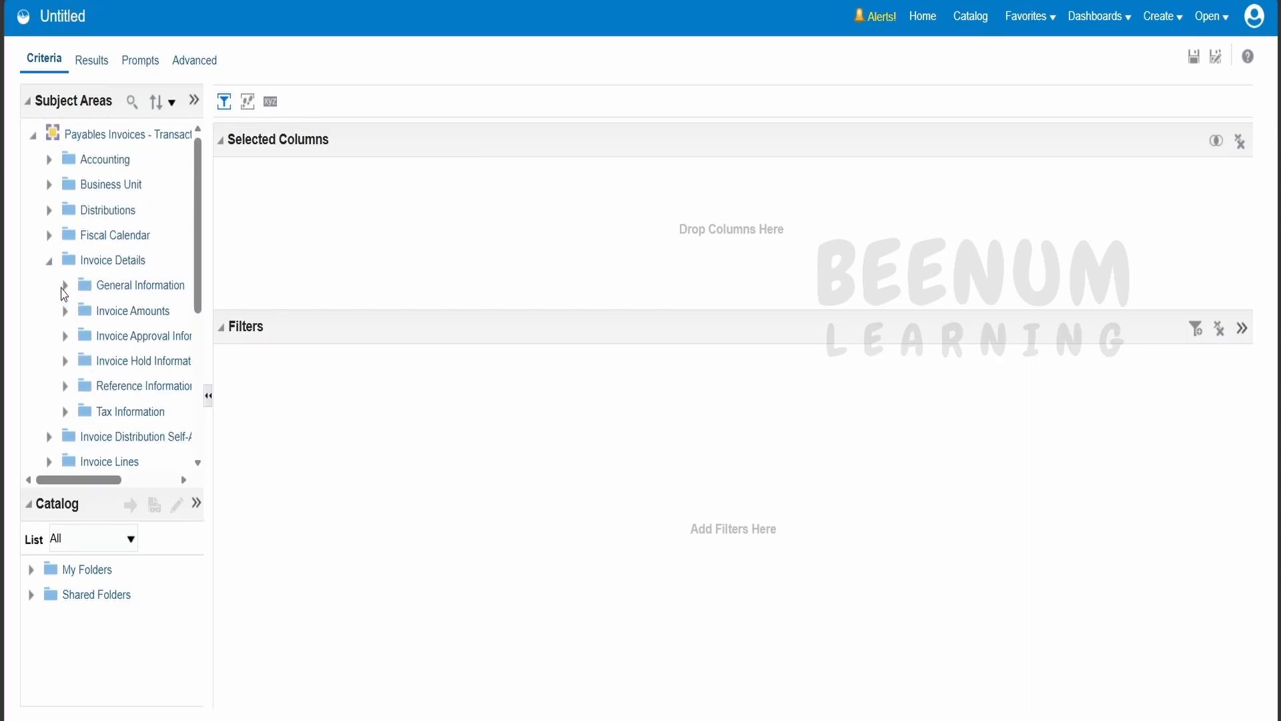
{"action": "left_click", "coordinate": [64, 286]}
{"action": "scroll", "coordinate": [174, 340], "scroll_direction": "down", "scroll_amount": 20}
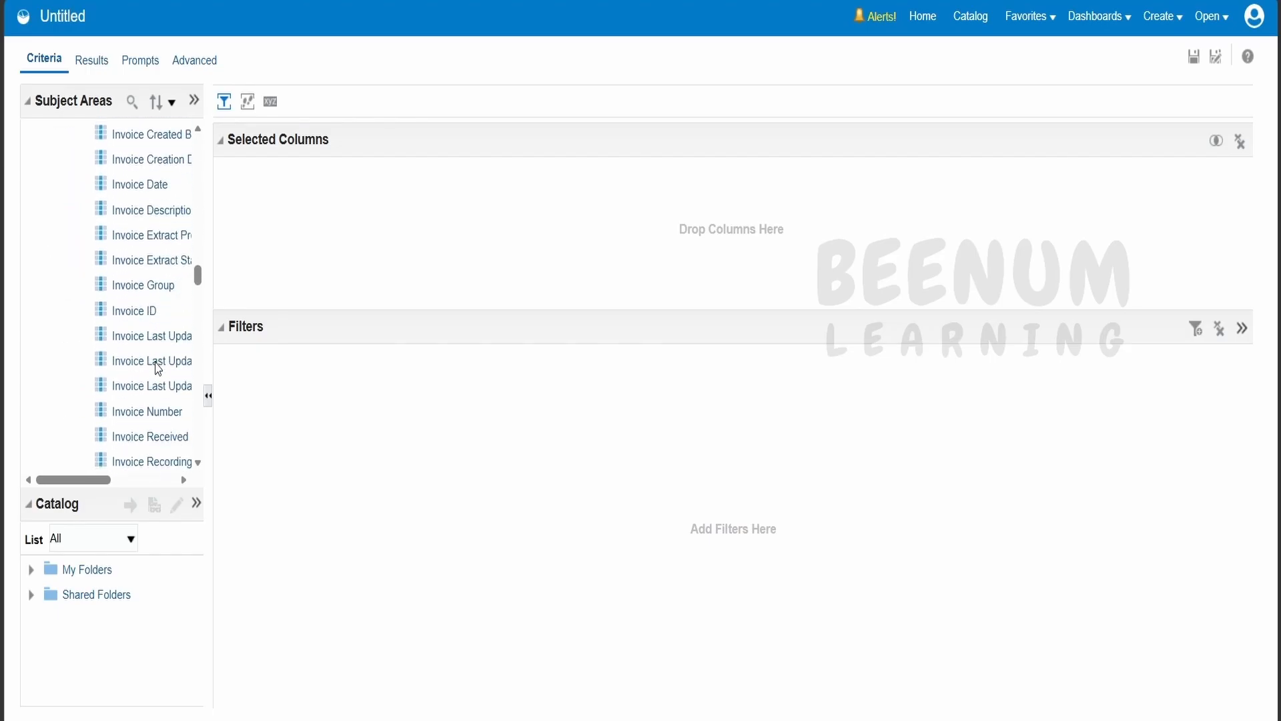
{"action": "scroll", "coordinate": [158, 369], "scroll_direction": "down", "scroll_amount": 2}
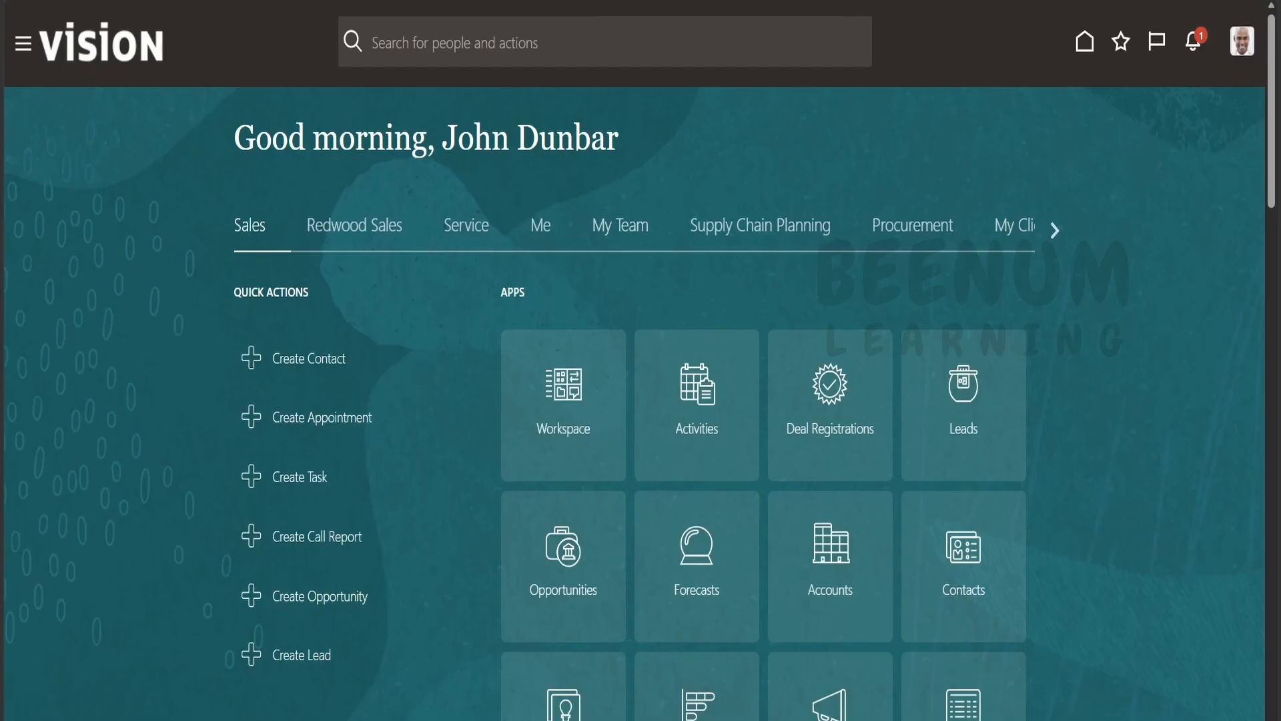
Switch to the Oracle Fusion home page and open the Invoices work area under Payables.
{"action": "left_click", "coordinate": [1055, 231]}
{"action": "left_click", "coordinate": [1058, 231]}
{"action": "left_click", "coordinate": [1059, 231]}
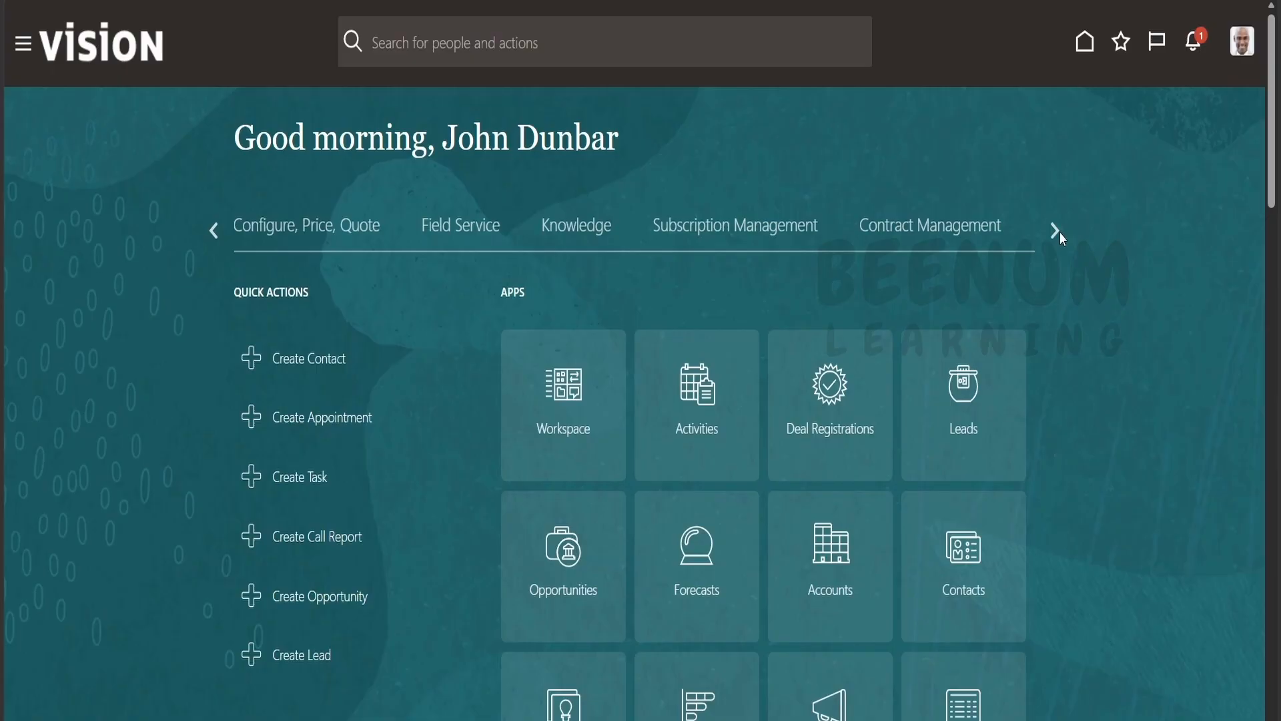
{"action": "left_click", "coordinate": [1059, 231]}
{"action": "left_click", "coordinate": [1058, 230]}
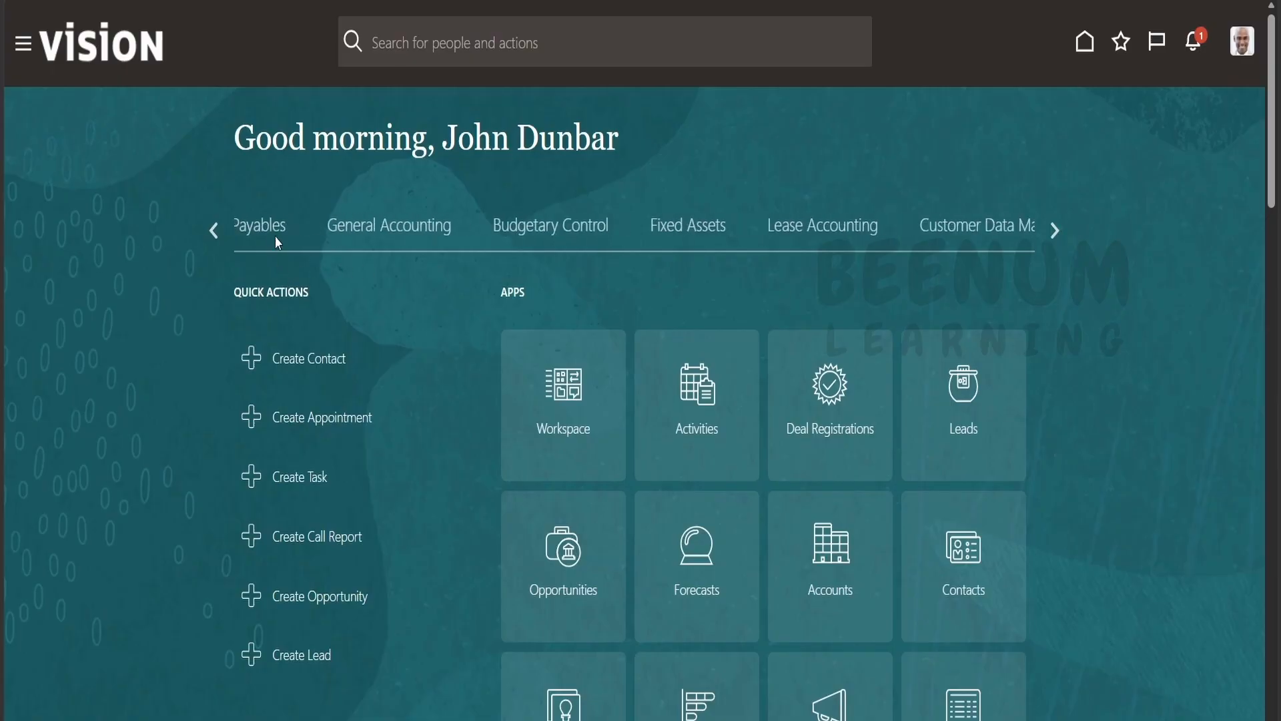
{"action": "left_click", "coordinate": [277, 237]}
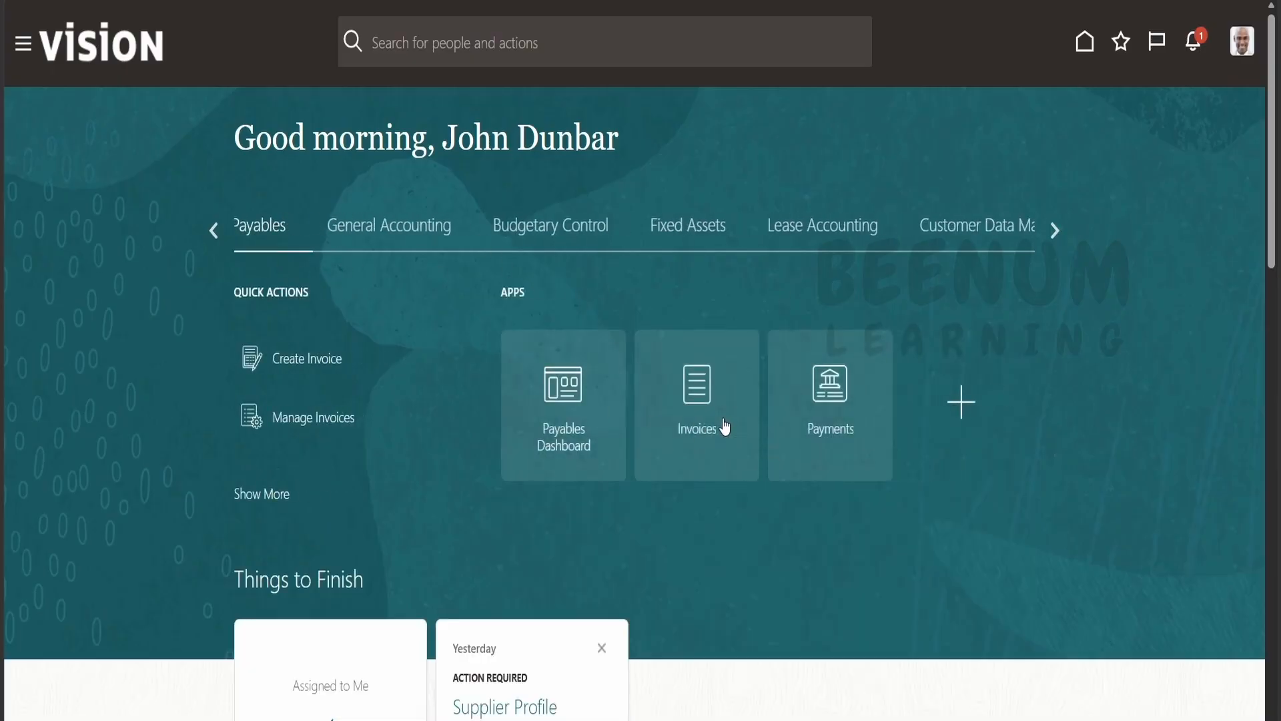
{"action": "left_click", "coordinate": [725, 427]}
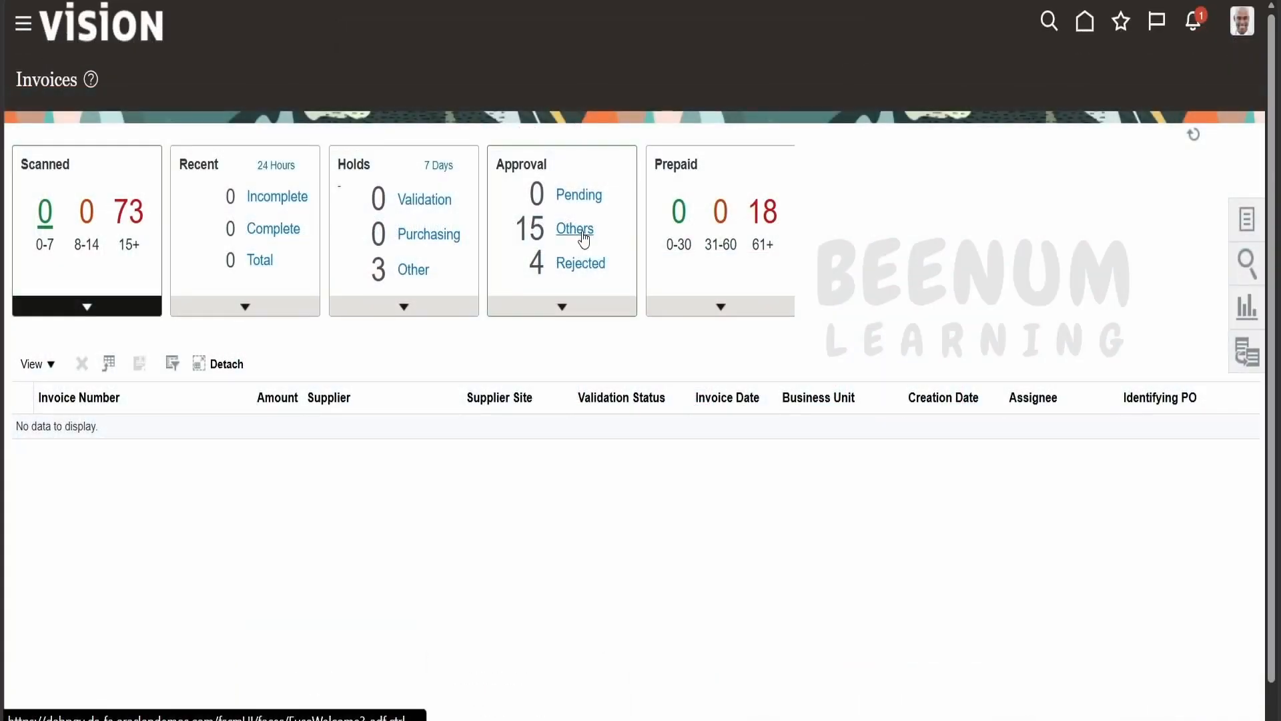
List the invoices with other approvers and open the first one, from supplier JGA, to view its details.
{"action": "left_click", "coordinate": [582, 233]}
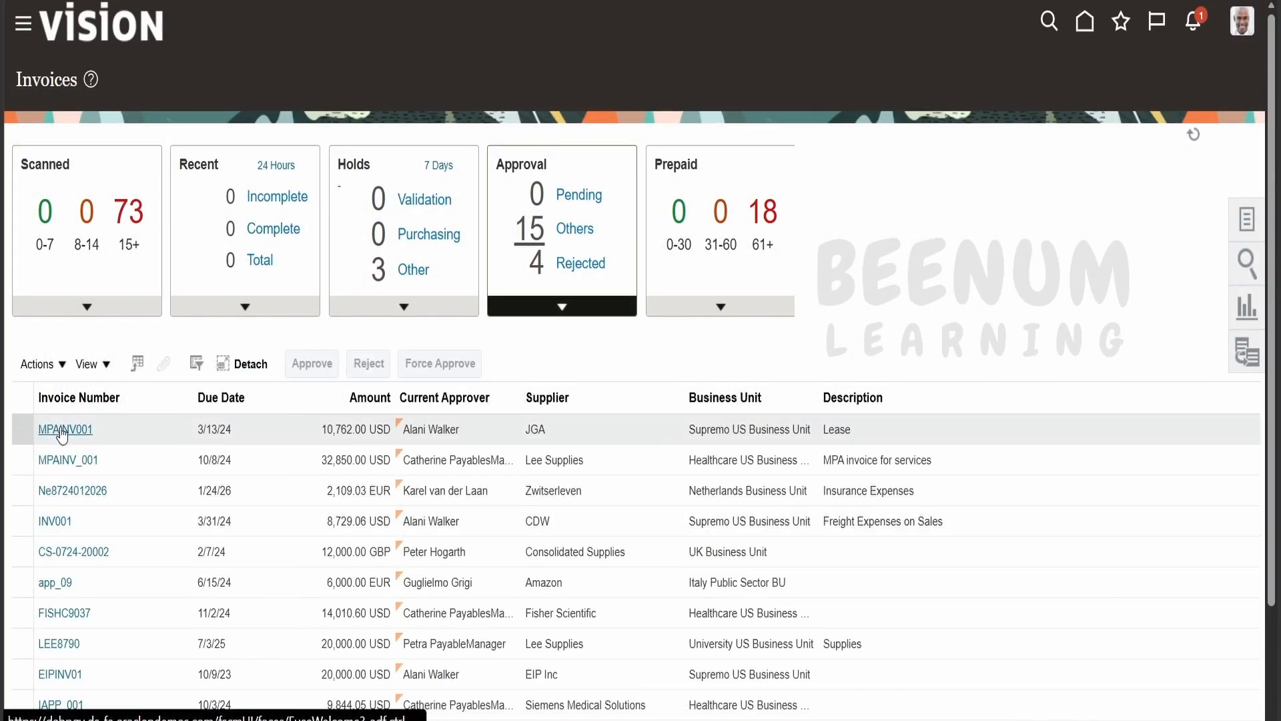
{"action": "left_click", "coordinate": [59, 428]}
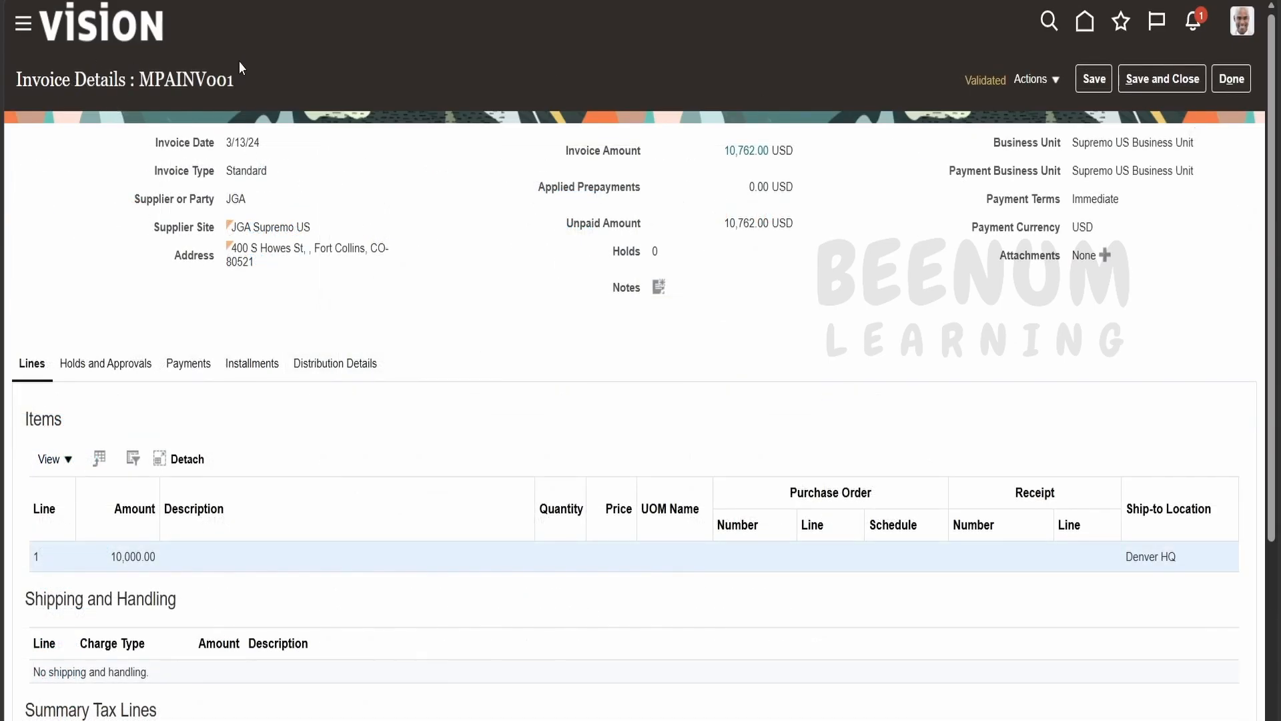
{"action": "left_click_drag", "start_coordinate": [251, 79], "coordinate": [140, 95]}
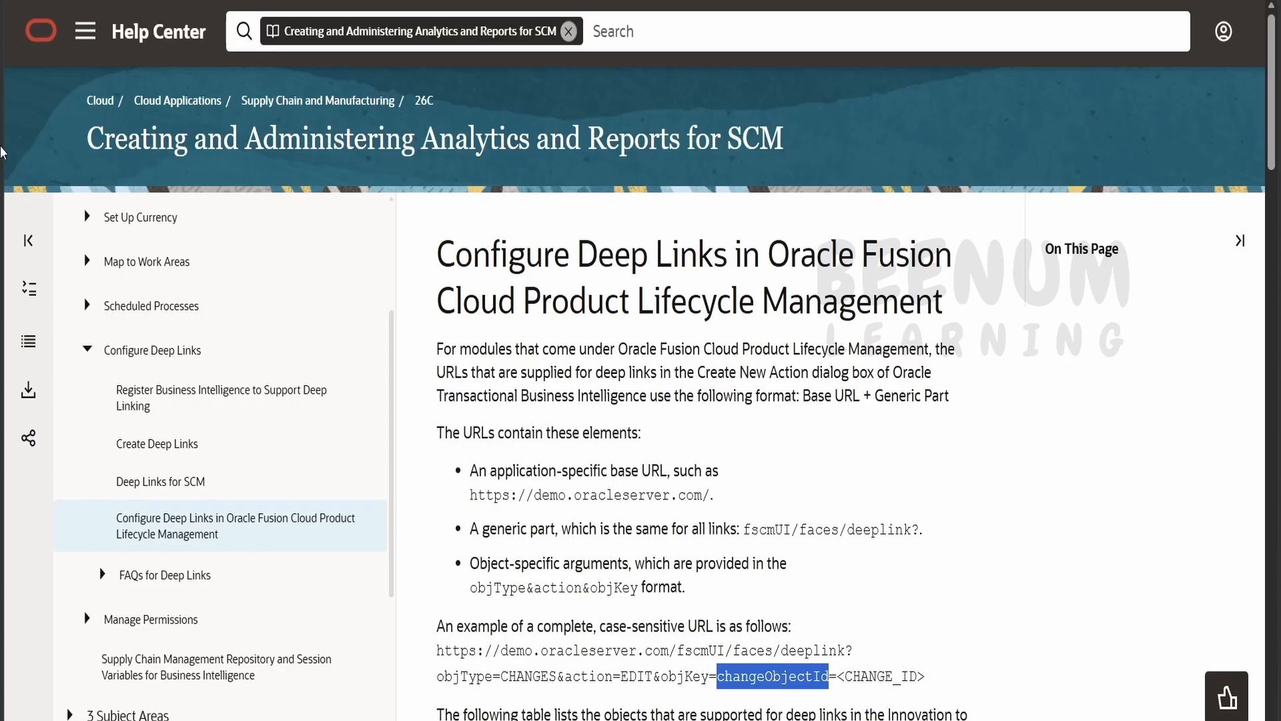
Switch to the Oracle Help Center guide Creating and Administering Analytics and Reports for SCM and view its deep link configuration page.
{"action": "left_click", "coordinate": [89, 140]}
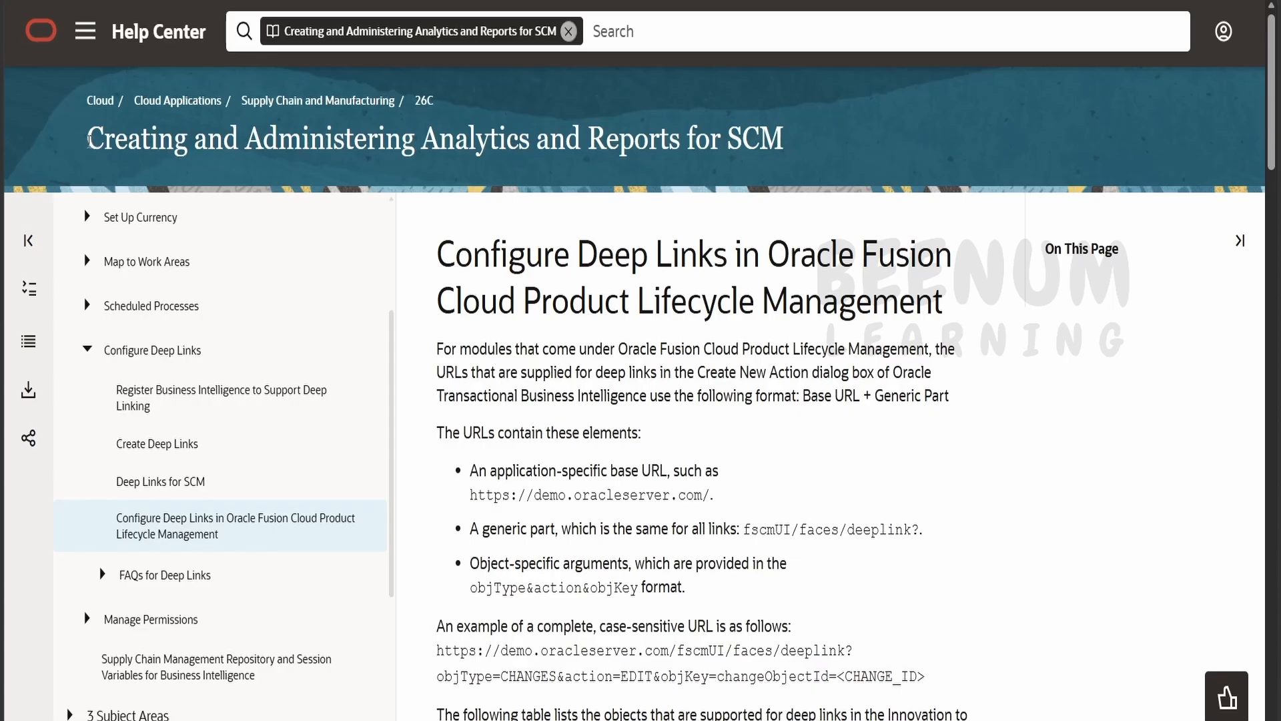
{"action": "left_click_drag", "start_coordinate": [89, 140], "coordinate": [118, 140]}
{"action": "left_click", "coordinate": [227, 169]}
{"action": "left_click_drag", "start_coordinate": [75, 155], "coordinate": [798, 152]}
{"action": "scroll", "coordinate": [716, 293], "scroll_direction": "down", "scroll_amount": 3}
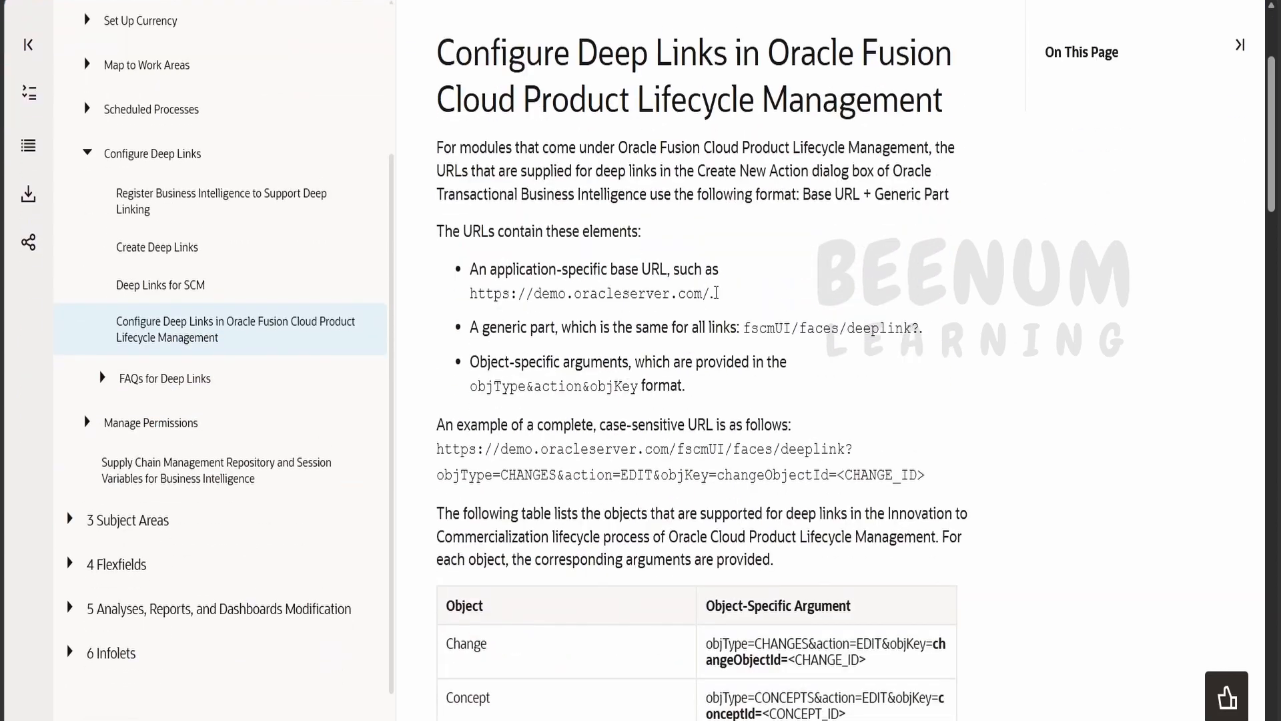
Examine the base URL and the generic fscmUI/faces/deeplink? part of the example deep link.
{"action": "scroll", "coordinate": [571, 314], "scroll_direction": "down", "scroll_amount": 2}
{"action": "left_click_drag", "start_coordinate": [437, 348], "coordinate": [928, 382]}
{"action": "left_click_drag", "start_coordinate": [660, 355], "coordinate": [438, 351]}
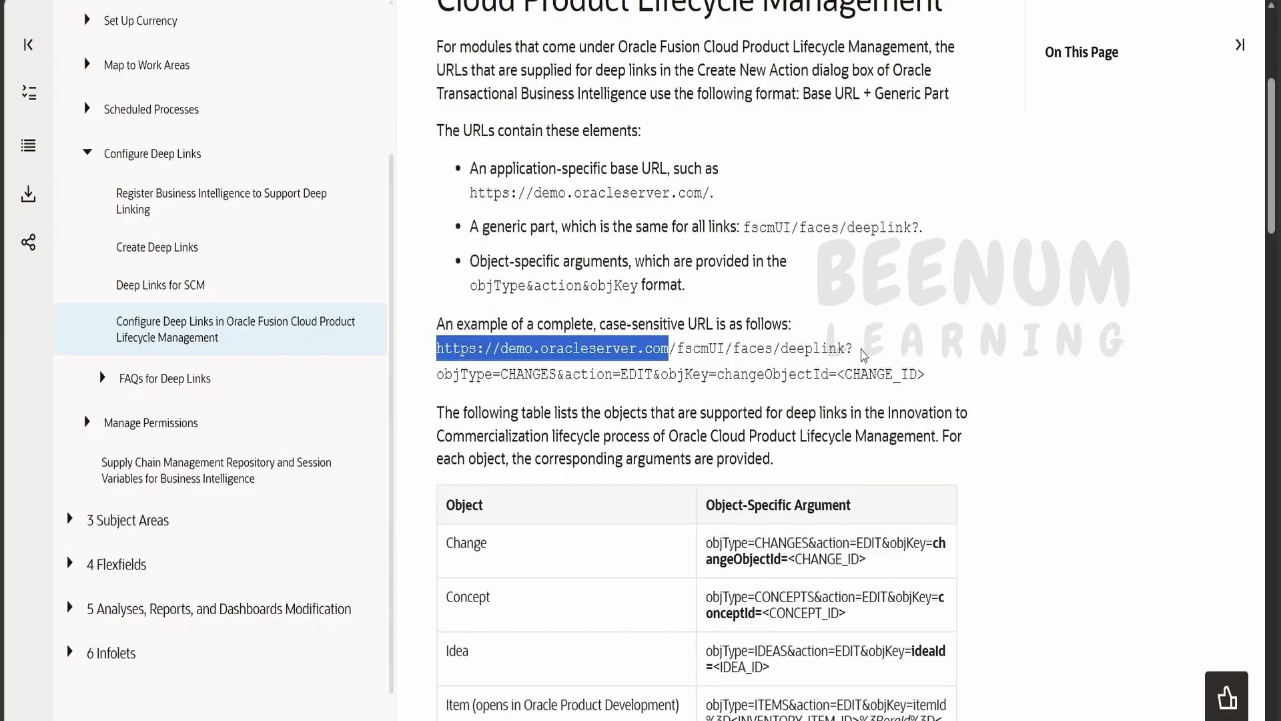
{"action": "left_click_drag", "start_coordinate": [858, 351], "coordinate": [673, 365]}
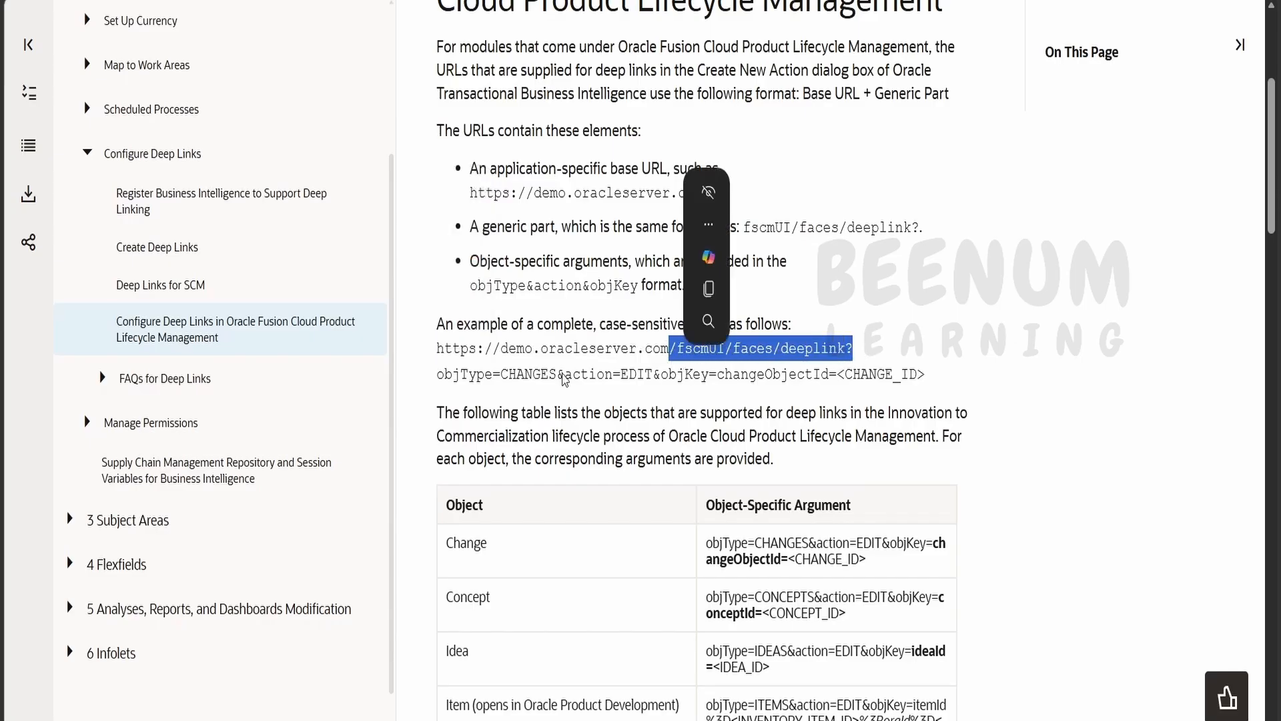
Examine the example deep link's object-specific arguments: objType, CHANGES, action, objKey, changeObjectId and CHANGE_ID.
{"action": "double_click", "coordinate": [450, 375]}
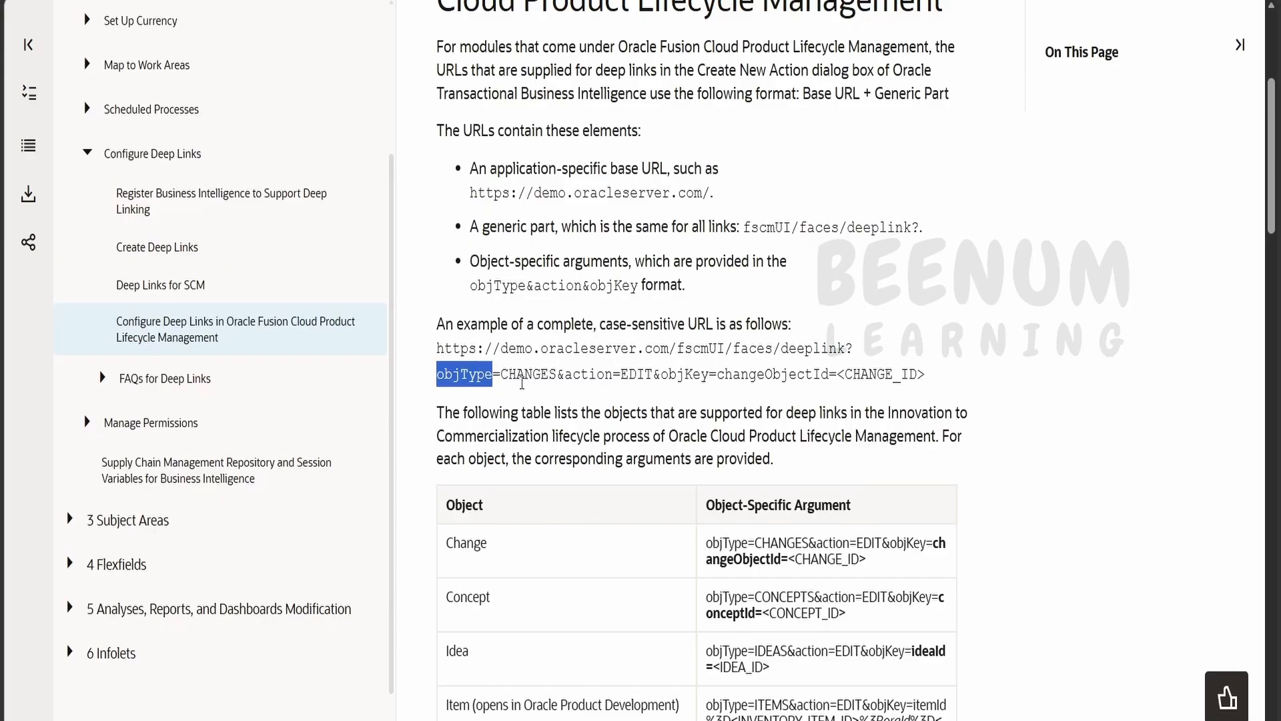
{"action": "double_click", "coordinate": [518, 373]}
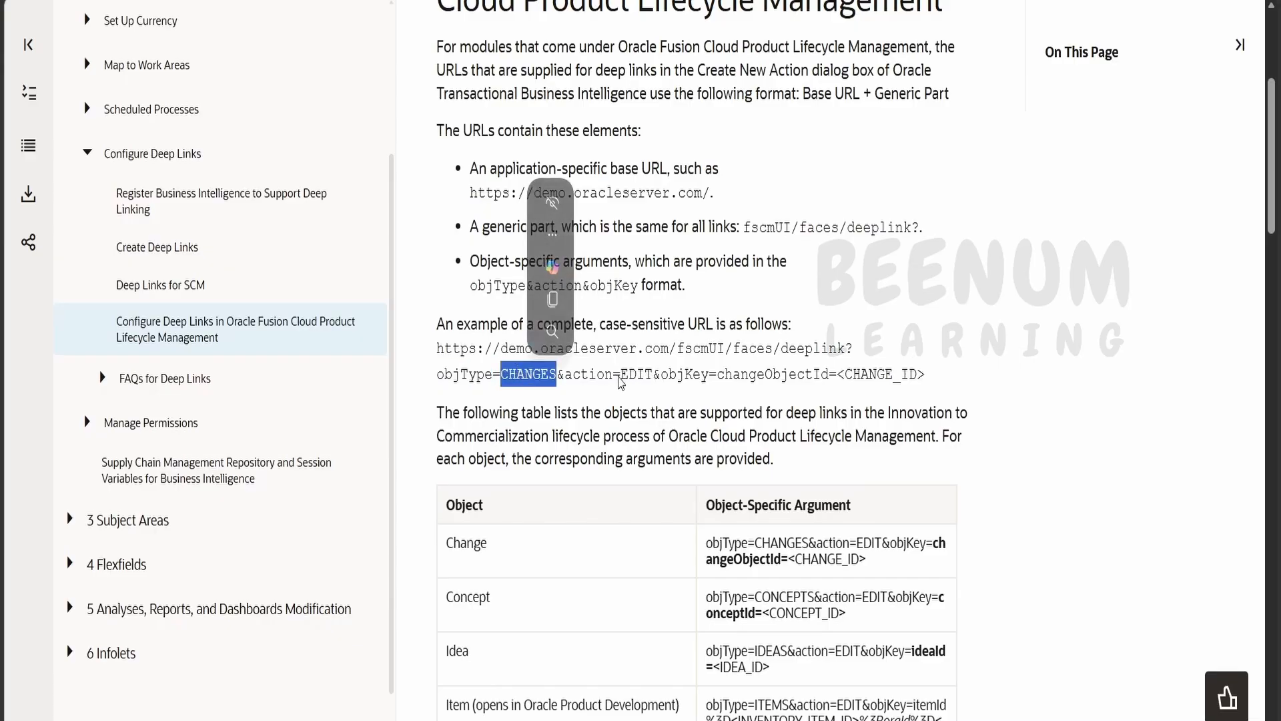
{"action": "double_click", "coordinate": [604, 375]}
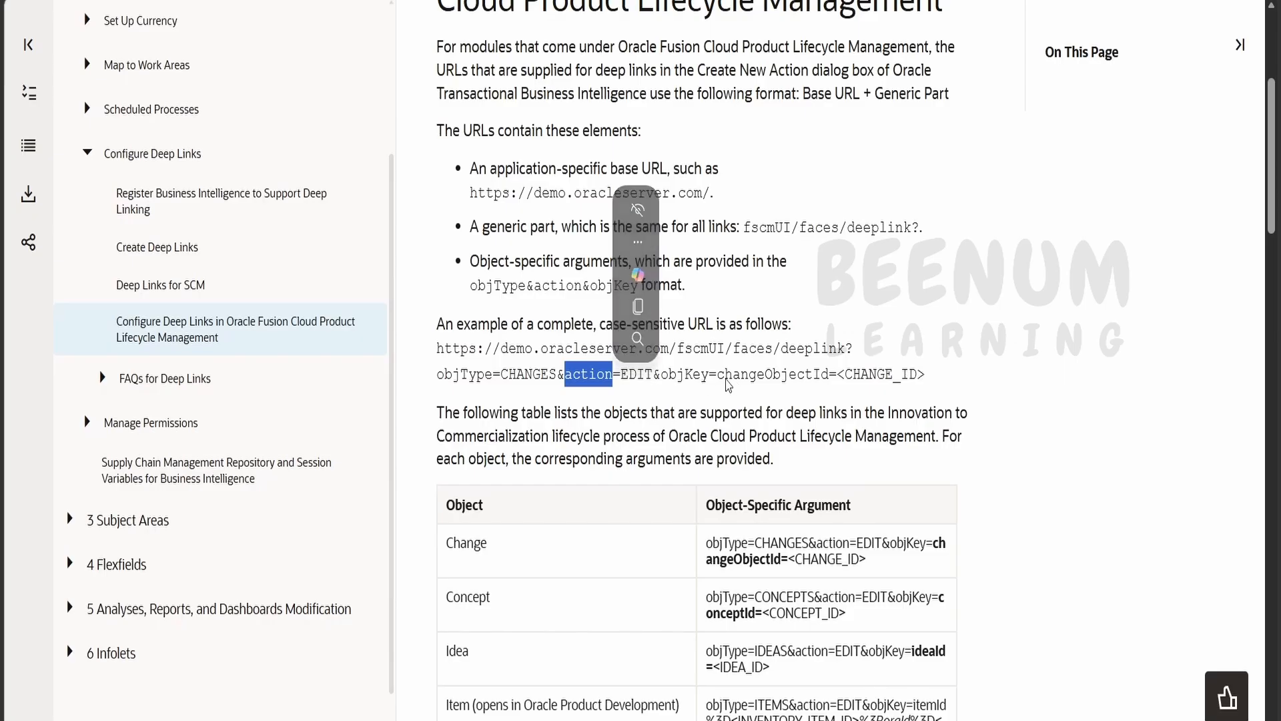
{"action": "double_click", "coordinate": [694, 375]}
{"action": "left_click", "coordinate": [774, 375]}
{"action": "double_click", "coordinate": [775, 375]}
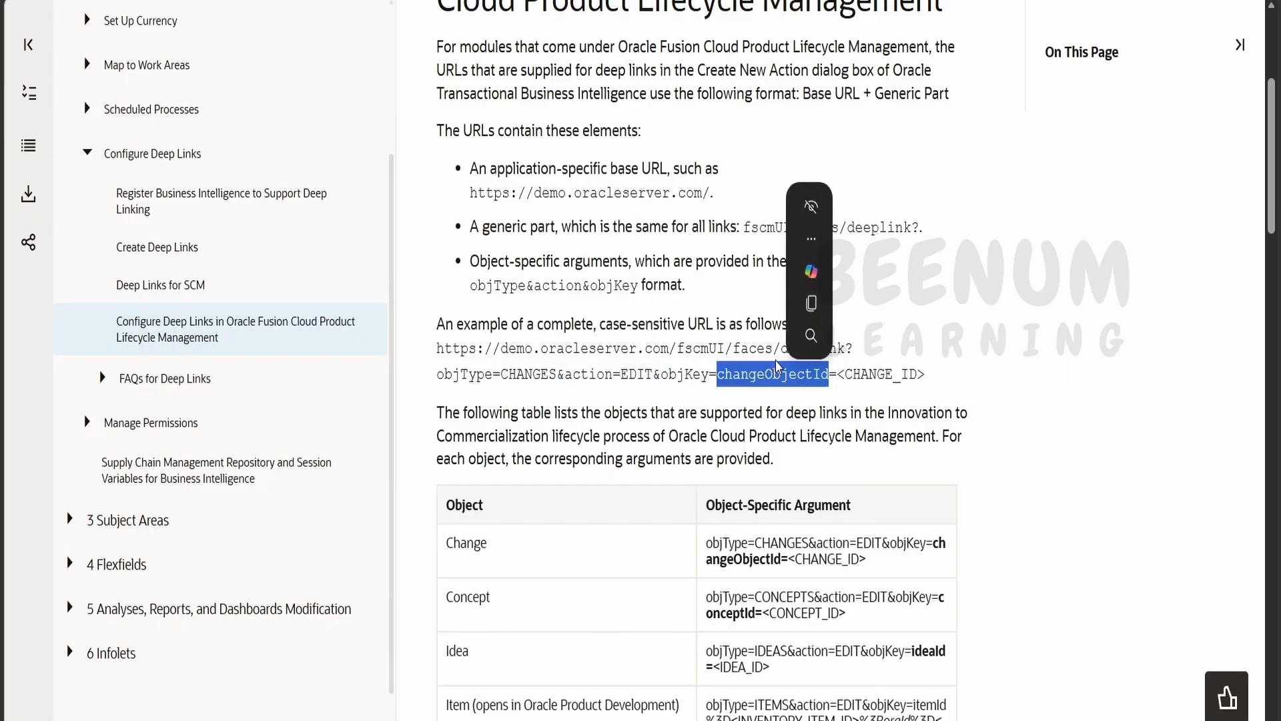
{"action": "left_click", "coordinate": [880, 376]}
{"action": "double_click", "coordinate": [880, 375]}
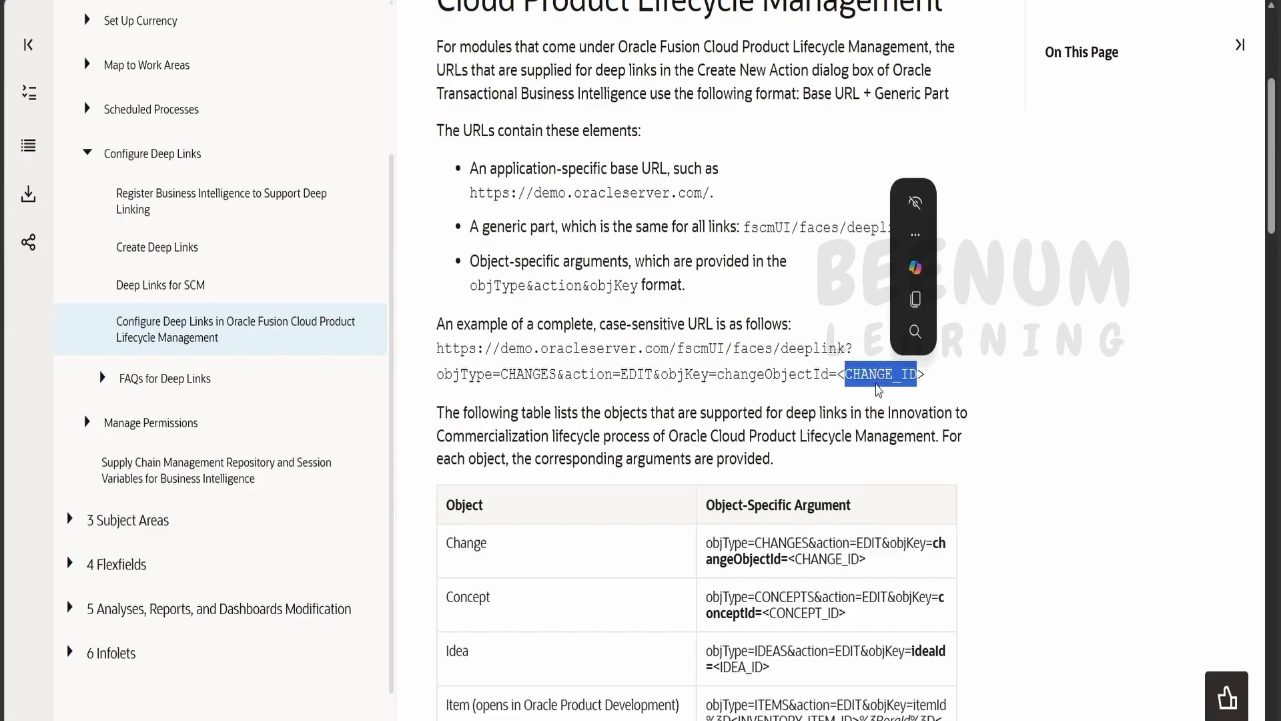
Review the table of supported objects and compare its object-specific arguments with those in the example deep link.
{"action": "scroll", "coordinate": [690, 307], "scroll_direction": "down", "scroll_amount": 6}
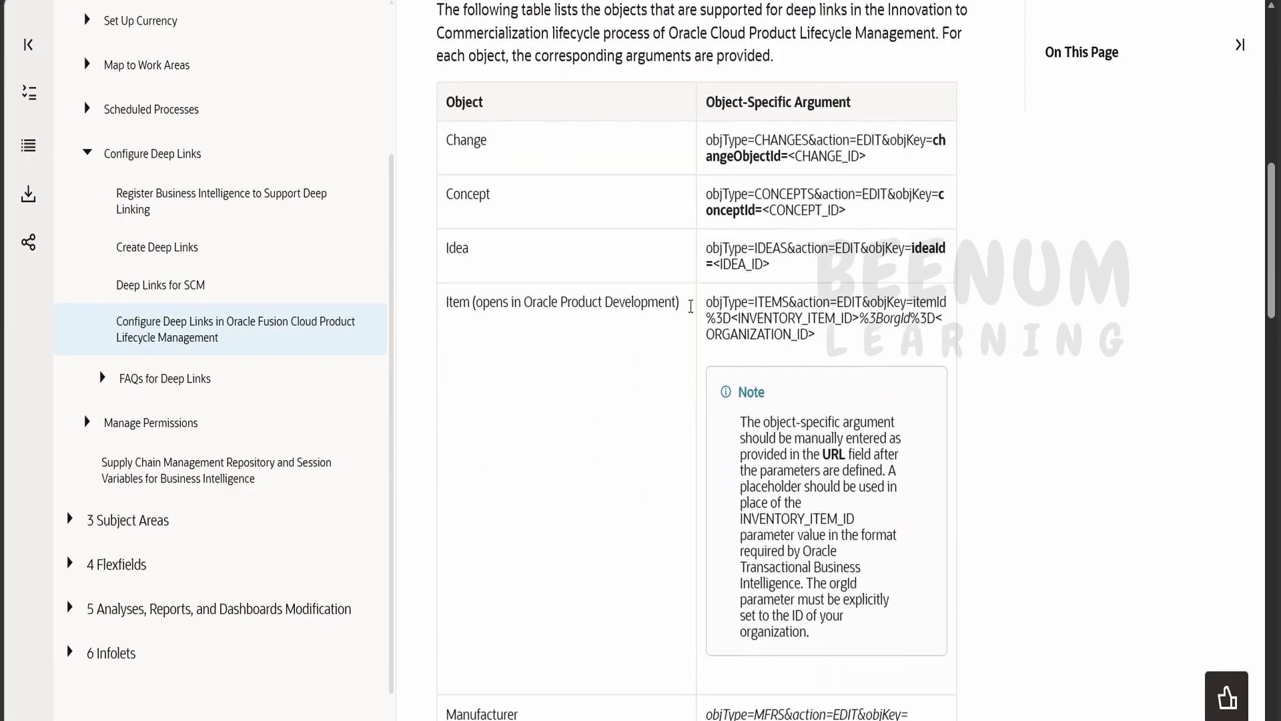
{"action": "scroll", "coordinate": [722, 159], "scroll_direction": "down", "scroll_amount": 3}
{"action": "scroll", "coordinate": [714, 220], "scroll_direction": "down", "scroll_amount": 8}
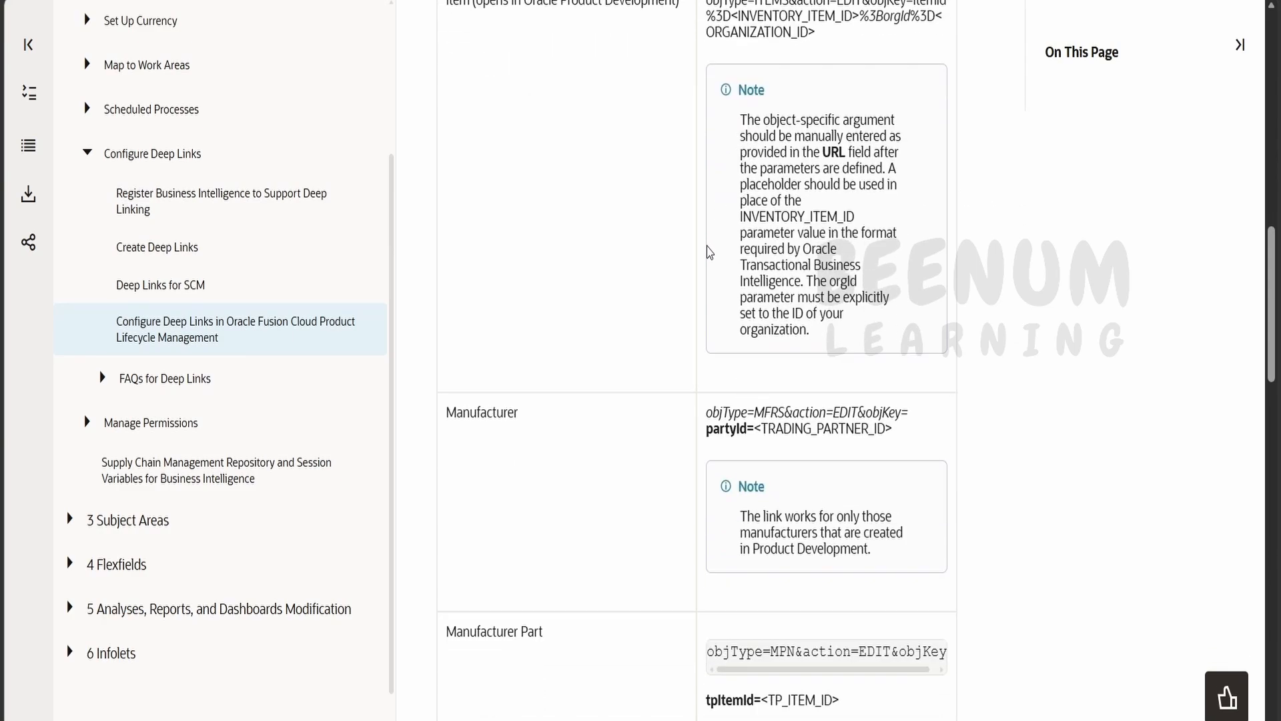
{"action": "scroll", "coordinate": [824, 267], "scroll_direction": "down", "scroll_amount": 7}
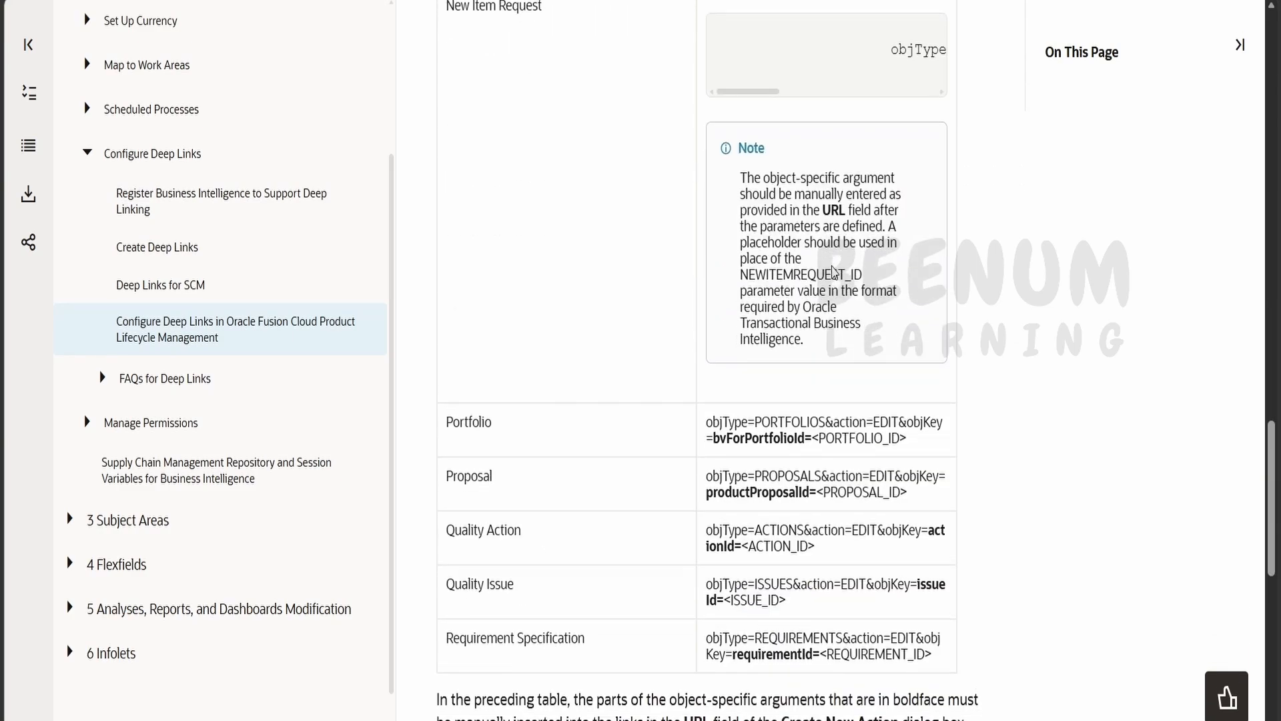
{"action": "scroll", "coordinate": [832, 266], "scroll_direction": "up", "scroll_amount": 20}
{"action": "scroll", "coordinate": [832, 270], "scroll_direction": "down", "scroll_amount": 1}
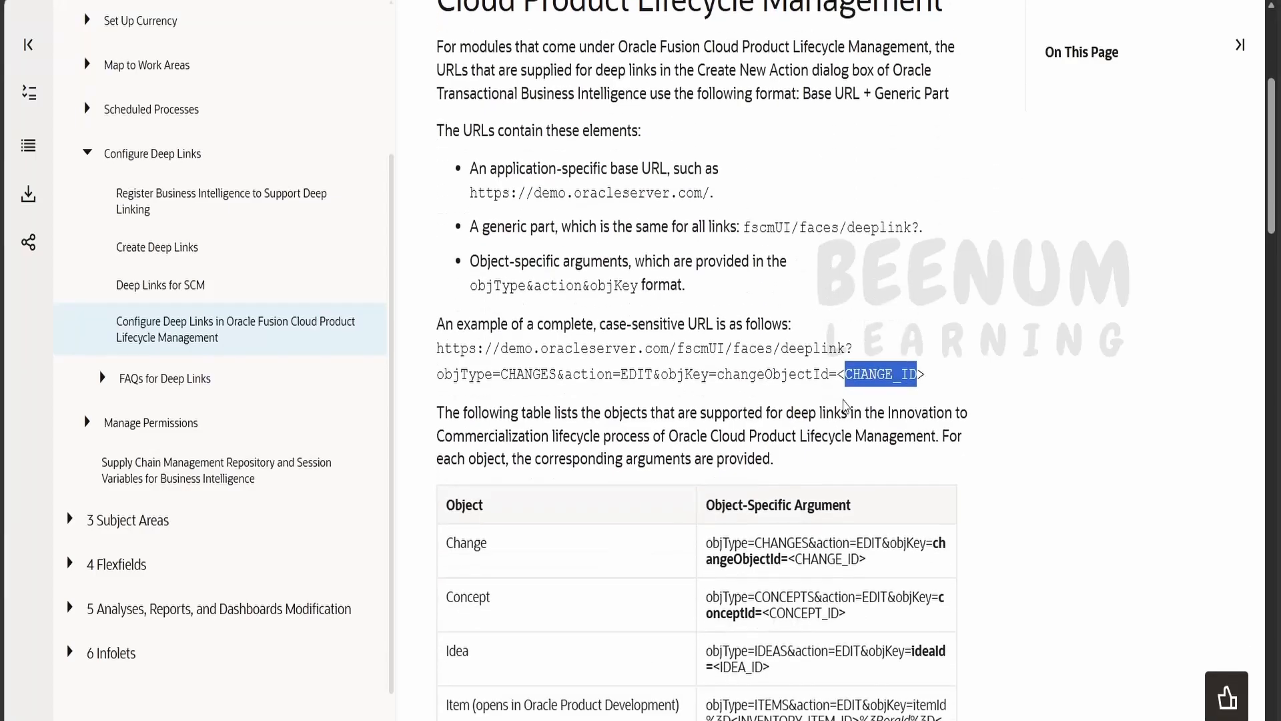
{"action": "left_click", "coordinate": [840, 370]}
{"action": "left_click_drag", "start_coordinate": [953, 371], "coordinate": [439, 375]}
Read the paragraph below the objects table and examine the @{1}, @{2} and @{3} placeholders in its resulting link.
{"action": "scroll", "coordinate": [489, 372], "scroll_direction": "down", "scroll_amount": 20}
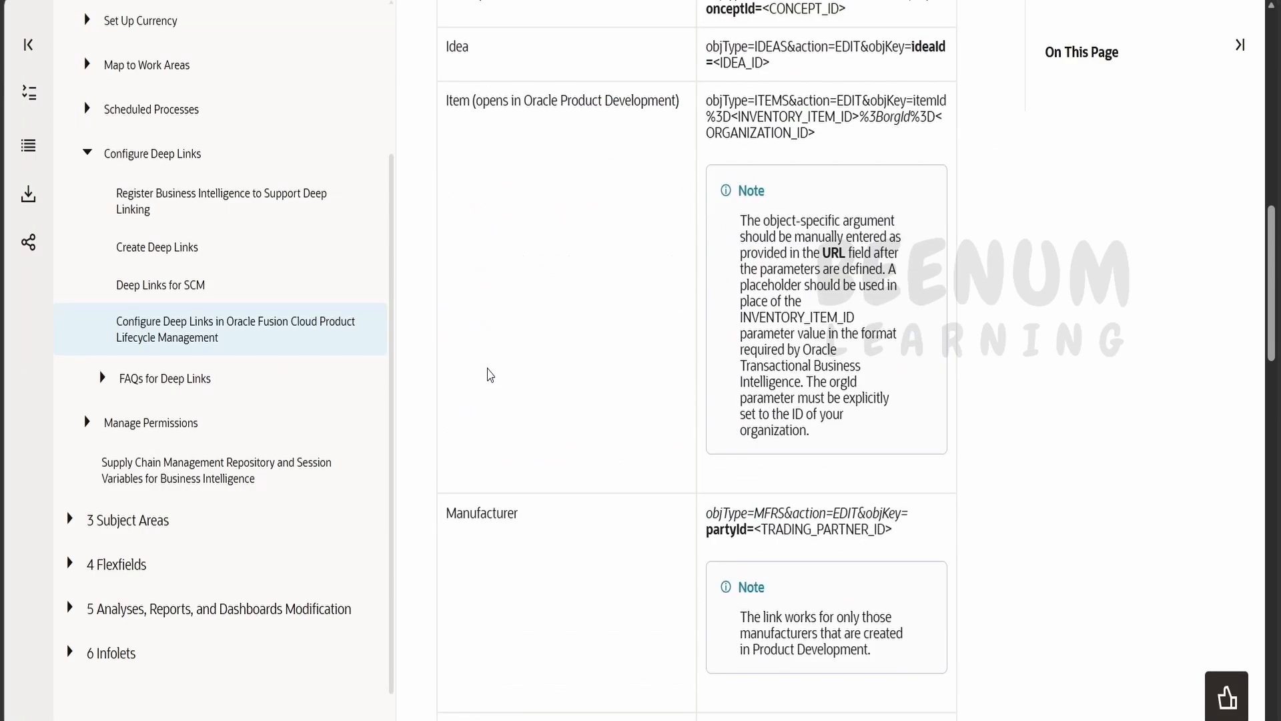
{"action": "scroll", "coordinate": [491, 365], "scroll_direction": "down", "scroll_amount": 1}
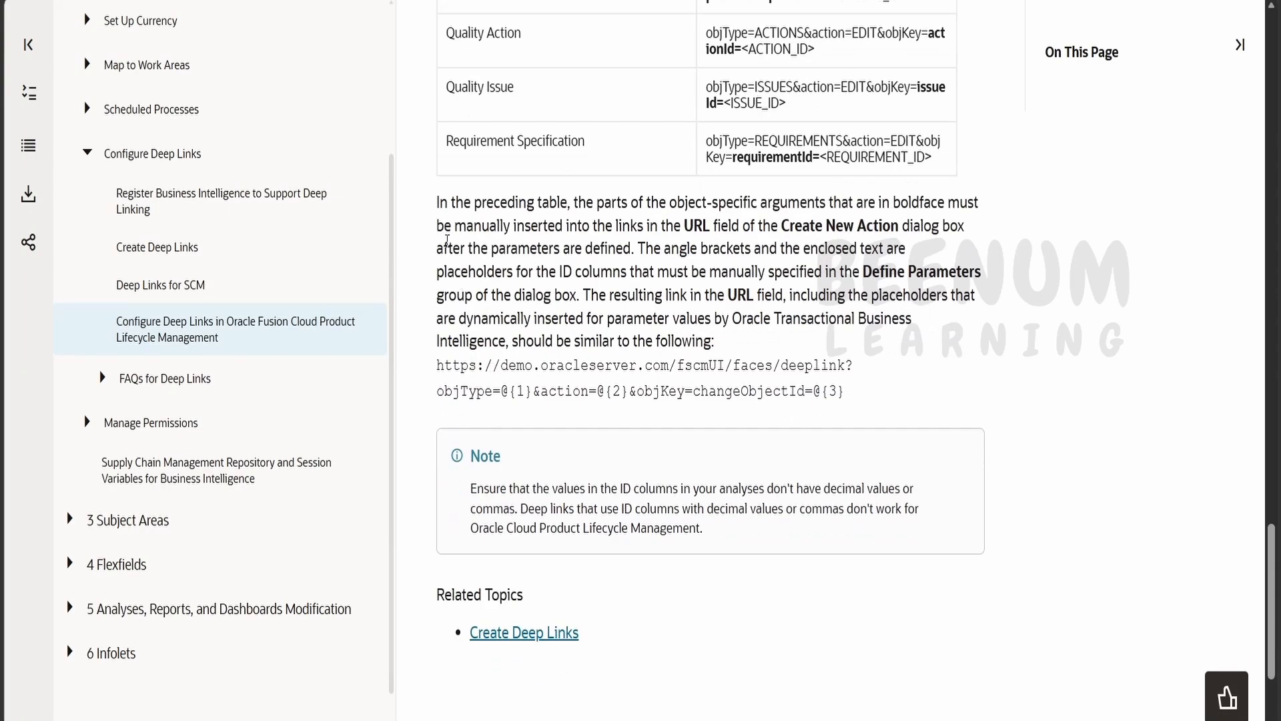
{"action": "left_click_drag", "start_coordinate": [435, 213], "coordinate": [872, 378]}
{"action": "left_click", "coordinate": [564, 391]}
{"action": "left_click_drag", "start_coordinate": [500, 391], "coordinate": [532, 394]}
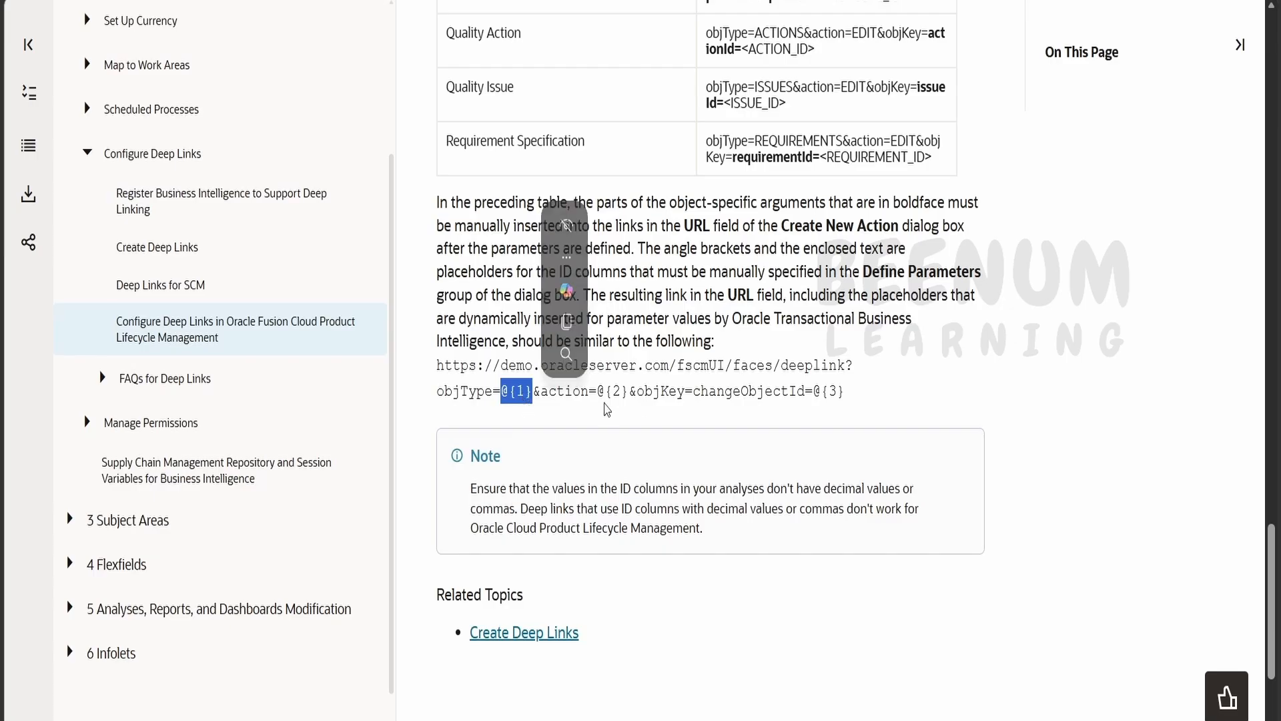
{"action": "left_click_drag", "start_coordinate": [597, 392], "coordinate": [620, 394]}
{"action": "left_click_drag", "start_coordinate": [843, 392], "coordinate": [813, 394]}
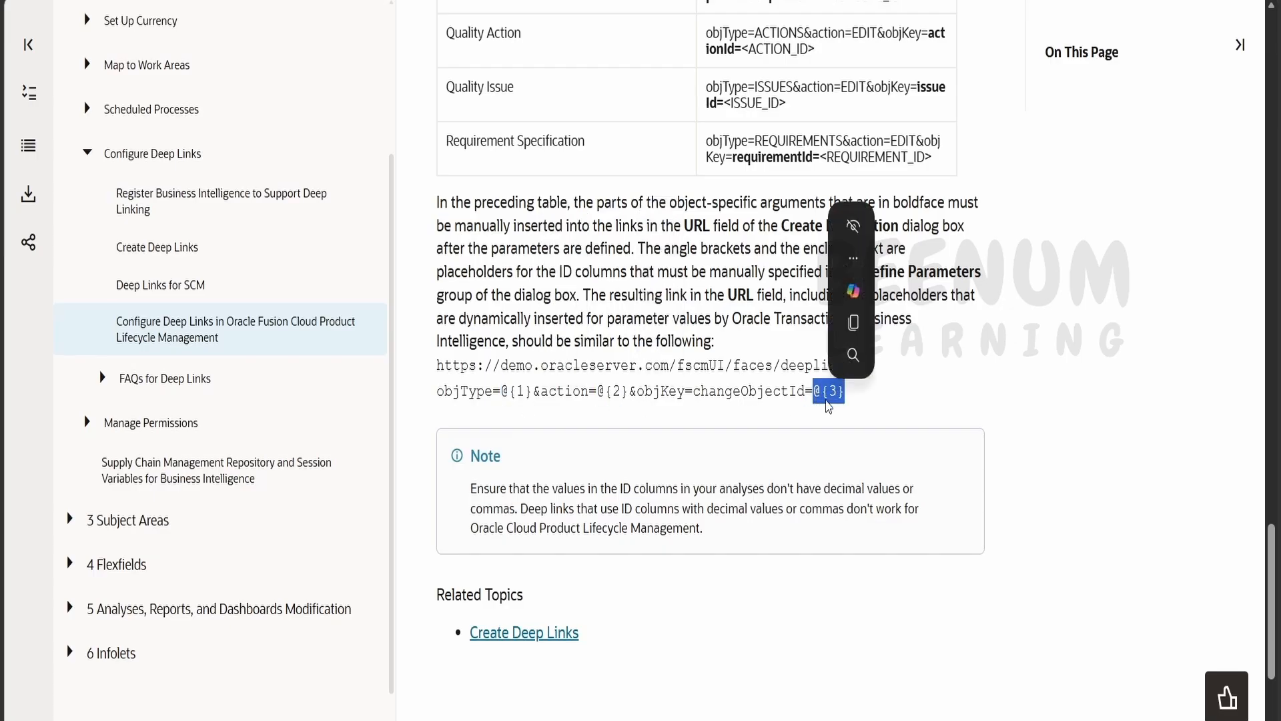
{"action": "left_click_drag", "start_coordinate": [502, 393], "coordinate": [627, 394]}
{"action": "left_click_drag", "start_coordinate": [846, 394], "coordinate": [814, 393]}
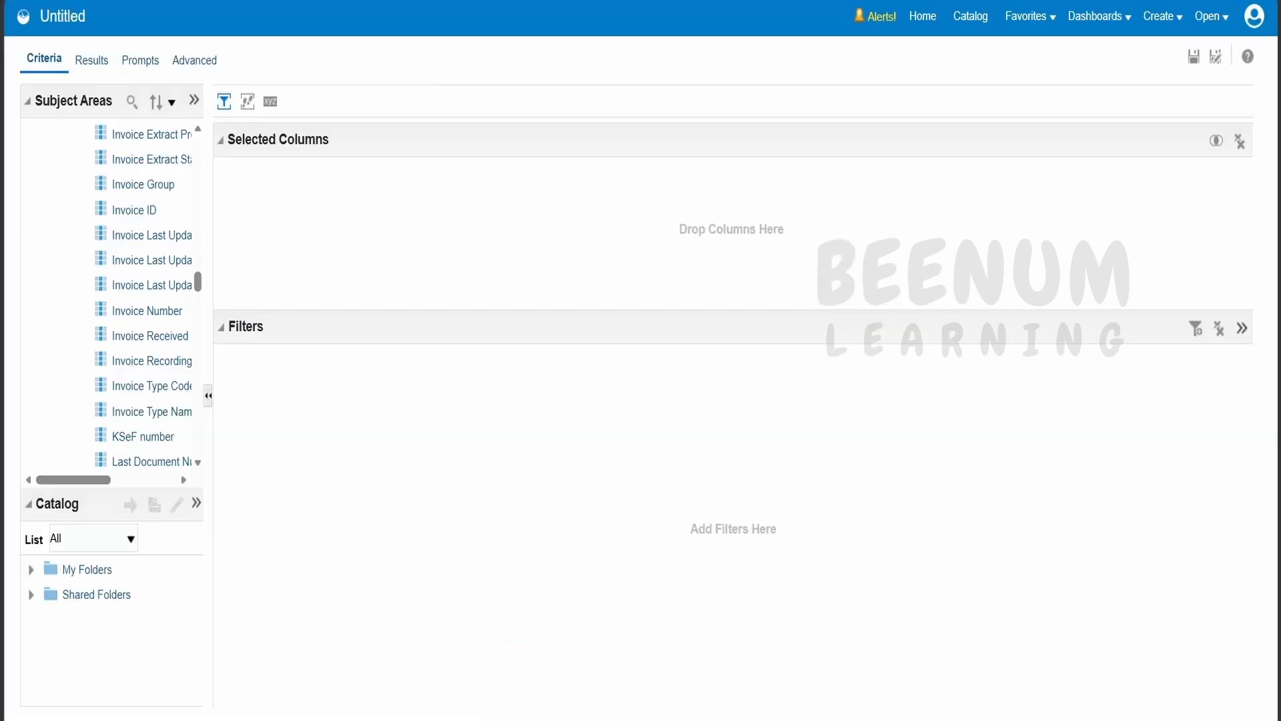
Switch back to the untitled analysis and add the Invoice ID column twice to the selected columns.
{"action": "left_click", "coordinate": [135, 211]}
{"action": "left_click_drag", "start_coordinate": [275, 202], "coordinate": [331, 207]}
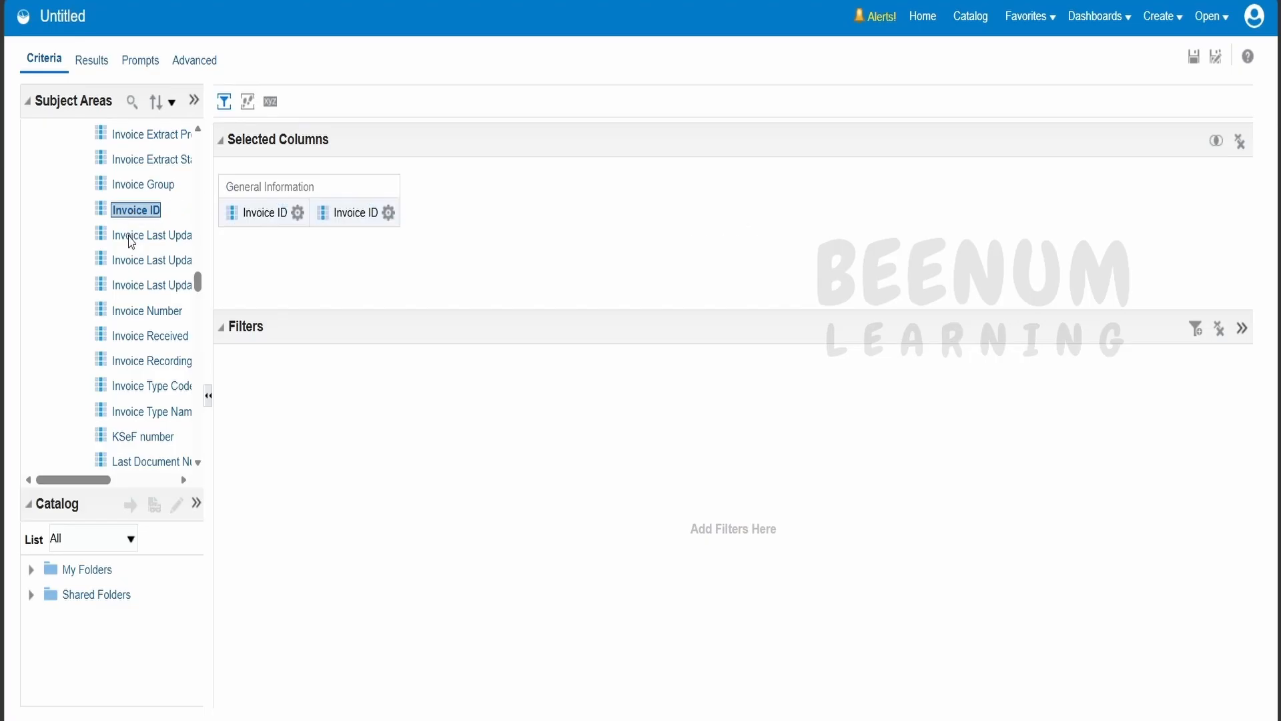
{"action": "left_click_drag", "start_coordinate": [138, 313], "coordinate": [383, 224]}
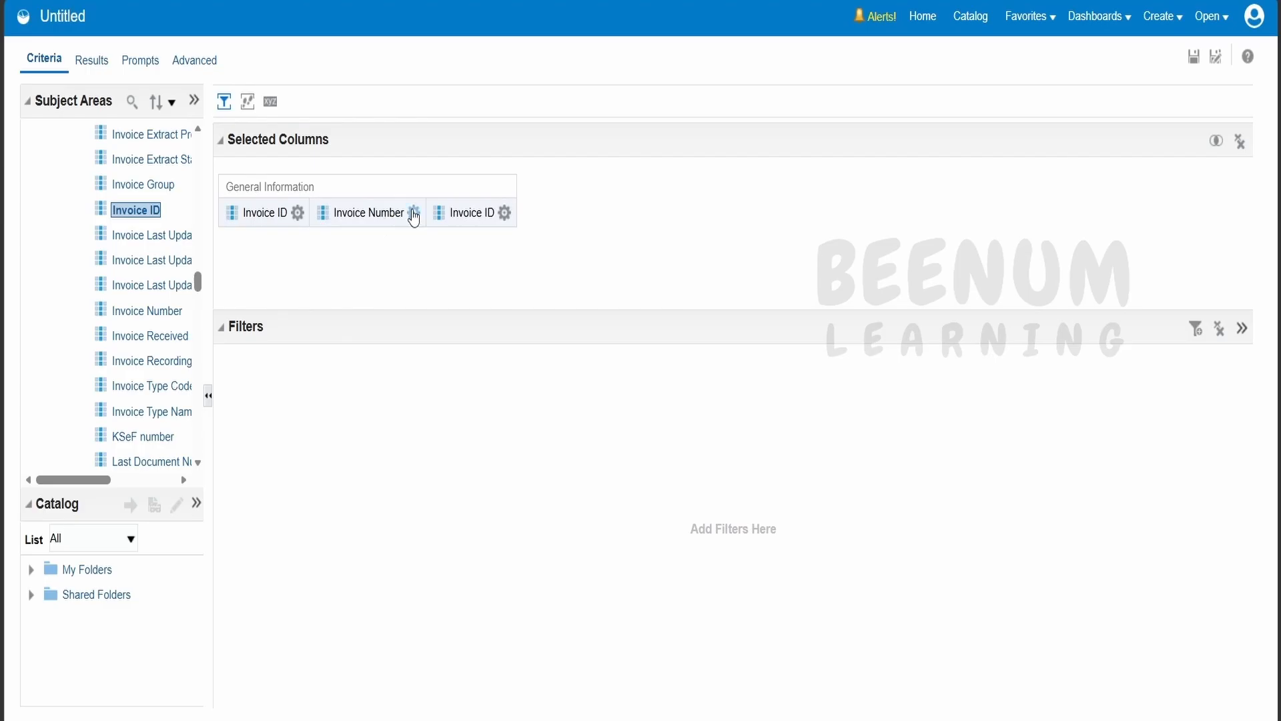
{"action": "left_click", "coordinate": [413, 213]}
{"action": "left_click", "coordinate": [451, 380]}
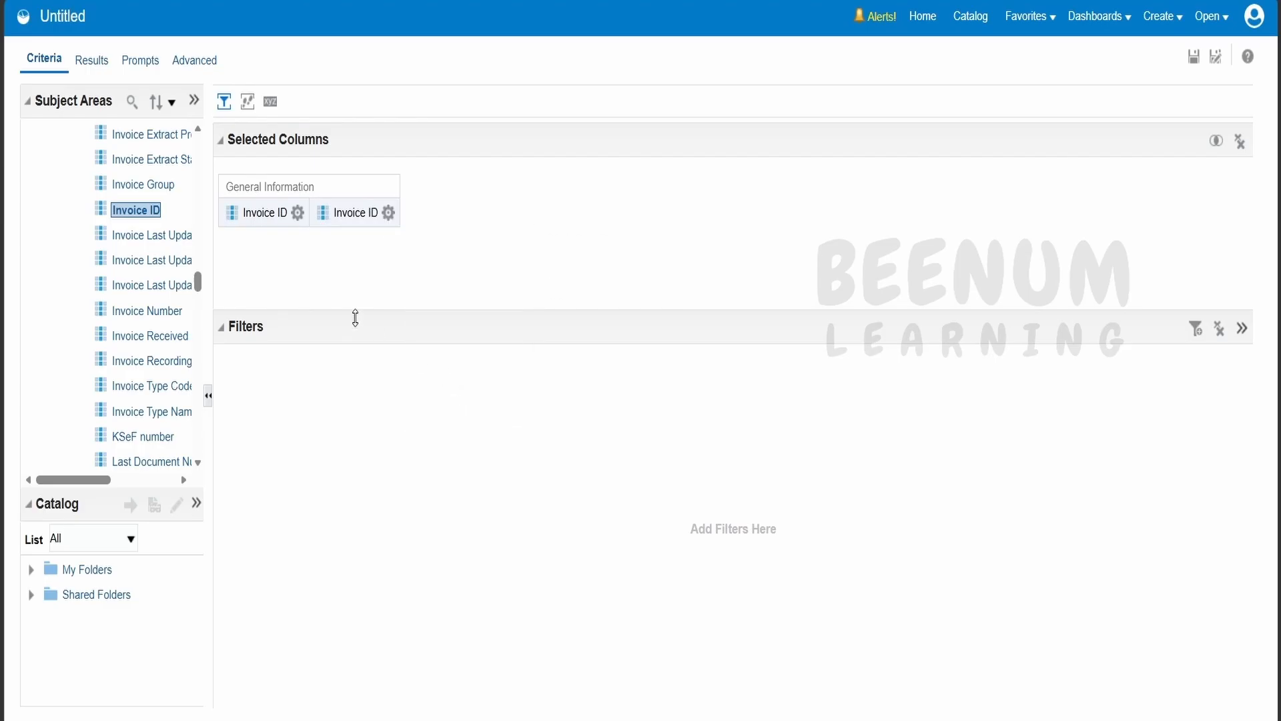
Delete the second Invoice ID column and add the Invoice Number column after the remaining Invoice ID.
{"action": "left_click", "coordinate": [387, 220]}
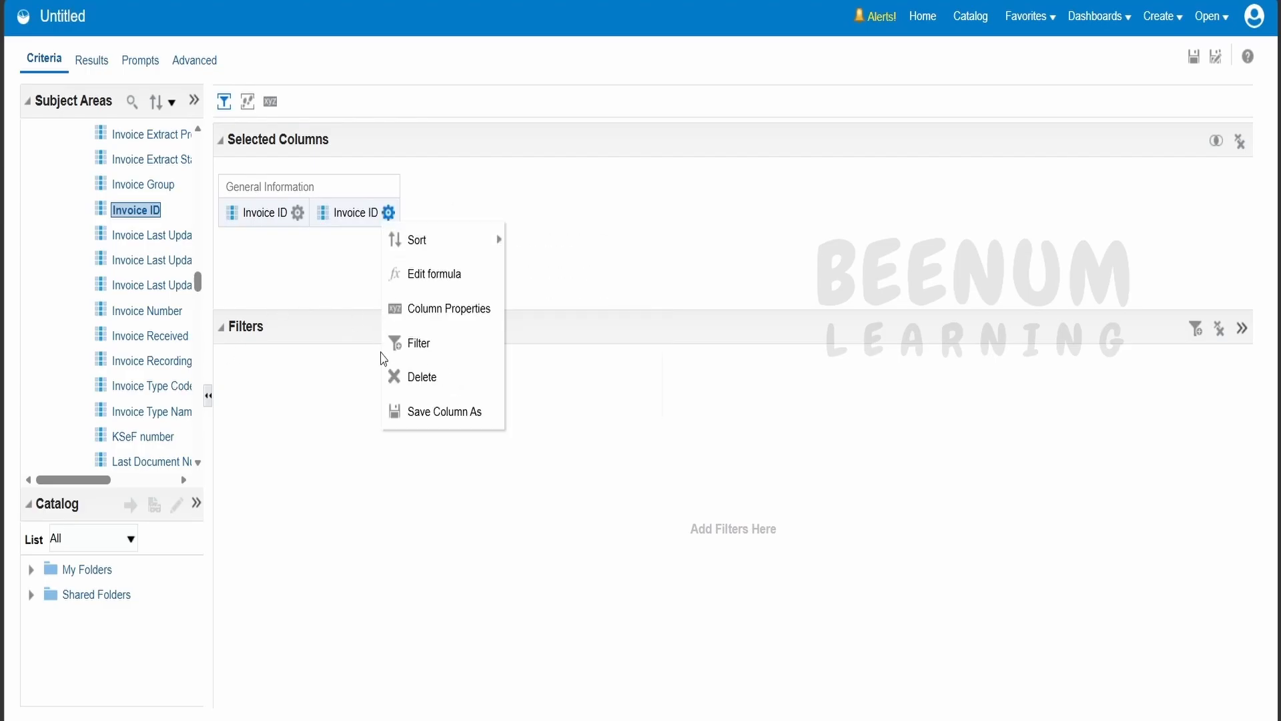
{"action": "left_click", "coordinate": [415, 374]}
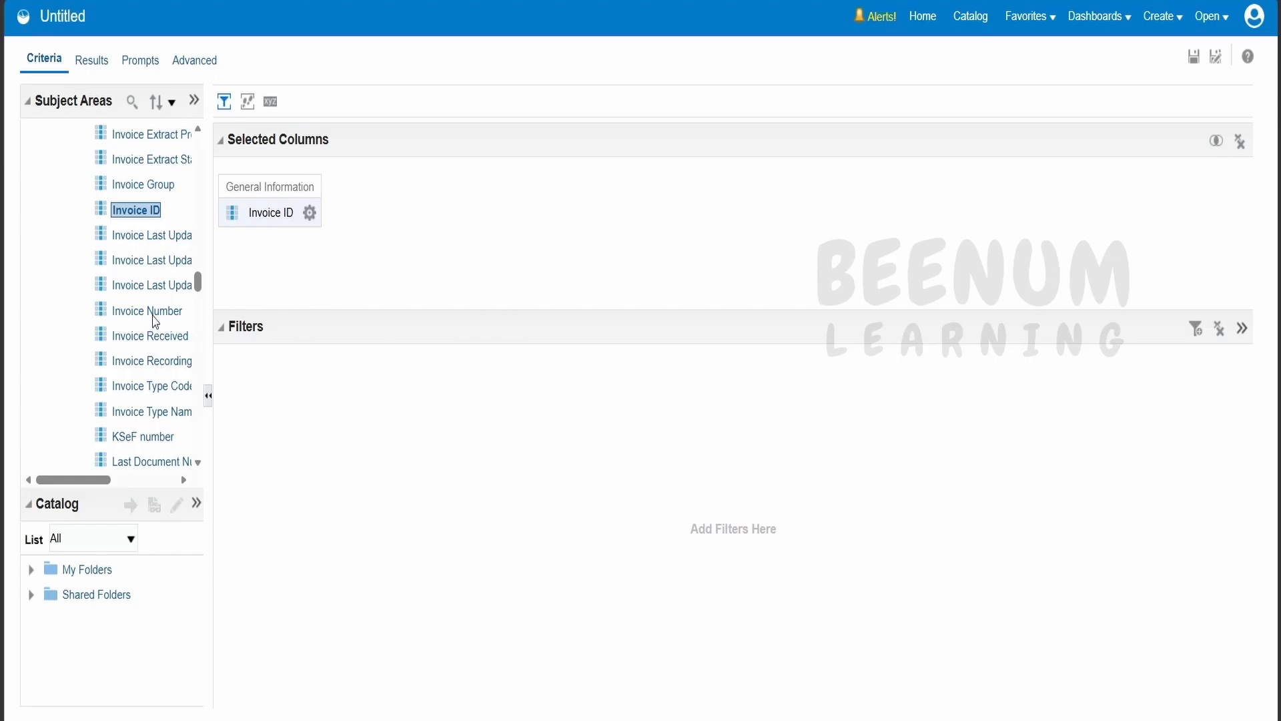
{"action": "left_click_drag", "start_coordinate": [154, 322], "coordinate": [382, 240]}
{"action": "left_click", "coordinate": [298, 212]}
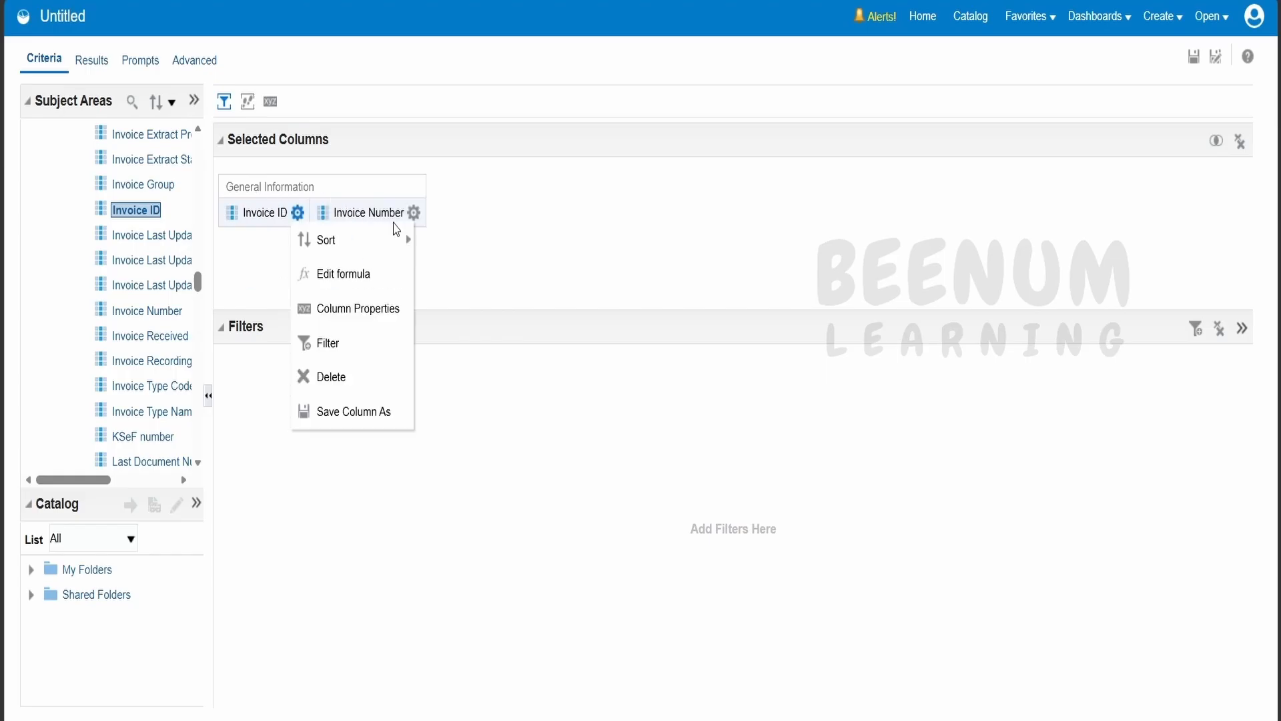
Add the Supplier or Party Name column from General Information after Invoice Number.
{"action": "scroll", "coordinate": [175, 389], "scroll_direction": "down", "scroll_amount": 3}
{"action": "scroll", "coordinate": [175, 389], "scroll_direction": "down", "scroll_amount": 10}
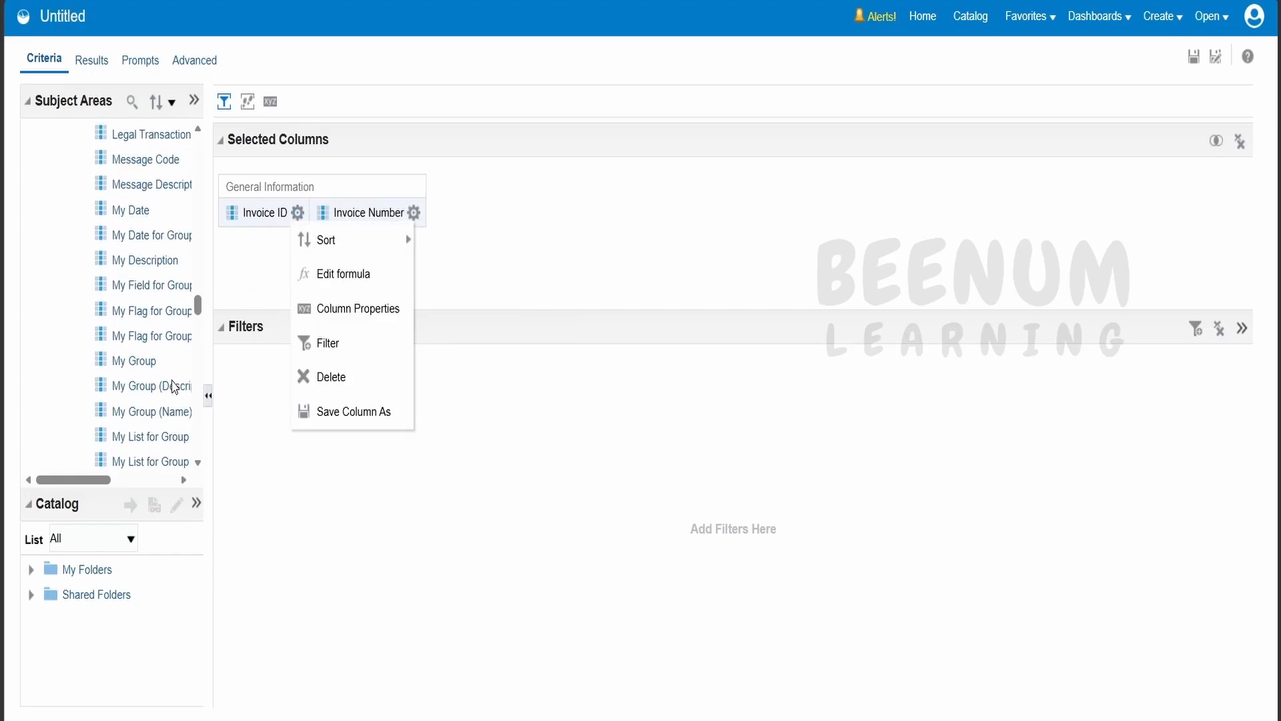
{"action": "scroll", "coordinate": [174, 389], "scroll_direction": "down", "scroll_amount": 12}
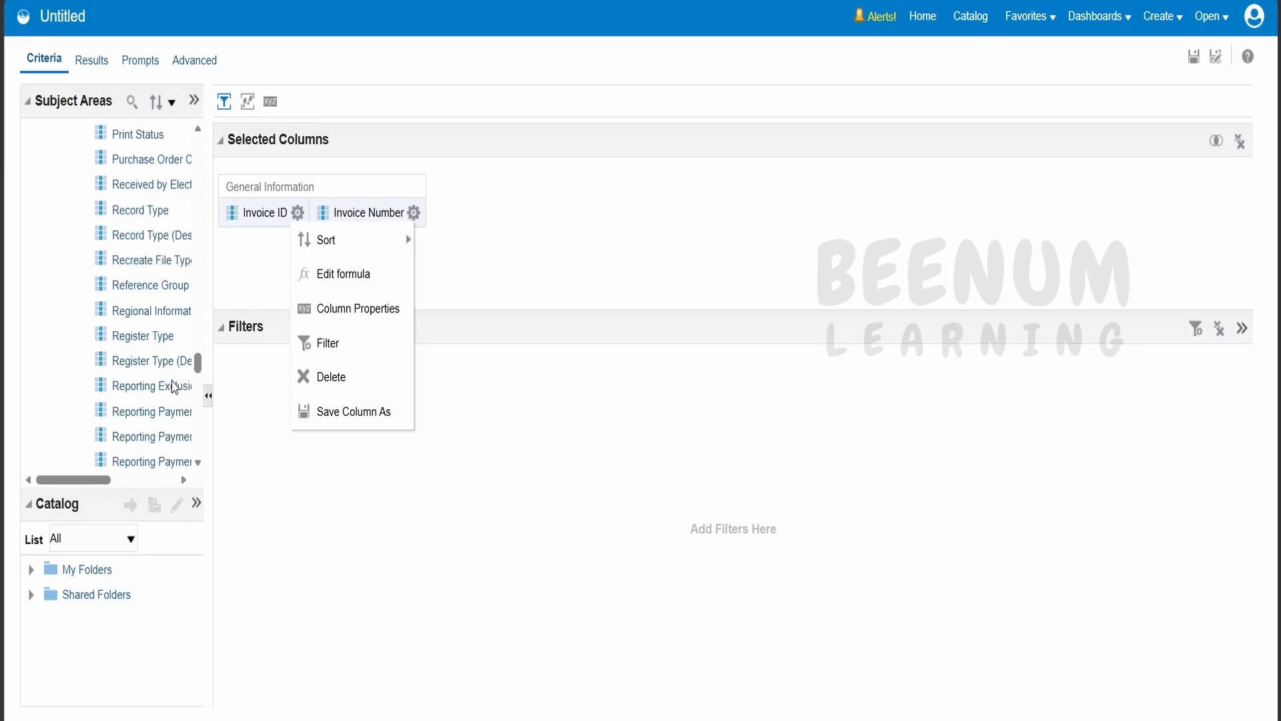
{"action": "scroll", "coordinate": [175, 387], "scroll_direction": "down", "scroll_amount": 4}
{"action": "left_click_drag", "start_coordinate": [158, 261], "coordinate": [567, 223]}
Enable custom headings for the Supplier or Party Name column and shorten its column heading to Supplier.
{"action": "left_click", "coordinate": [565, 213]}
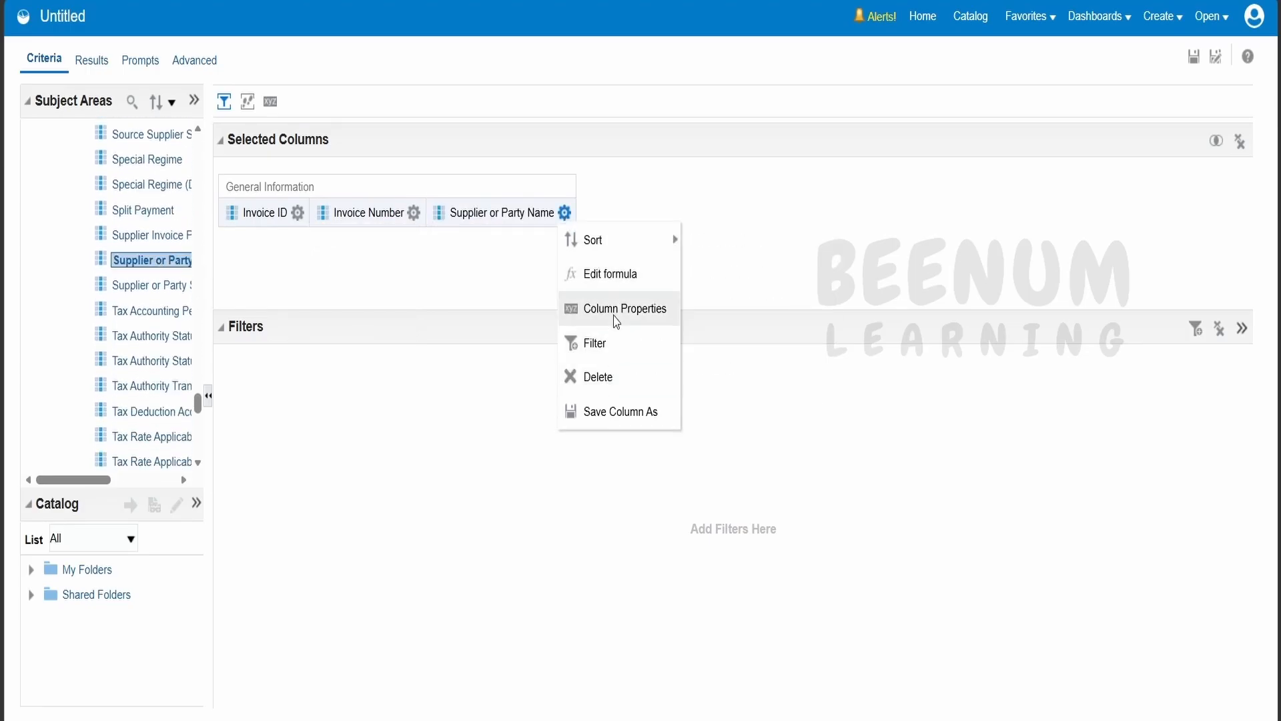
{"action": "left_click", "coordinate": [612, 313]}
{"action": "left_click", "coordinate": [491, 125]}
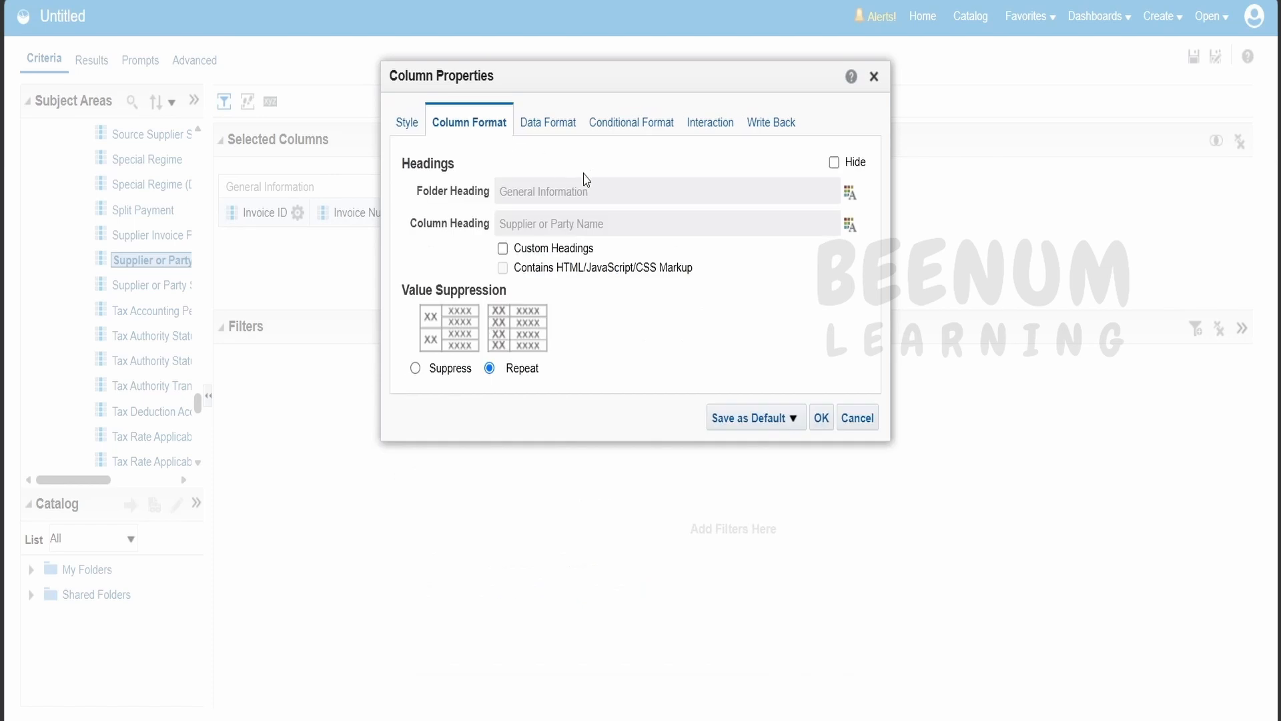
{"action": "left_click", "coordinate": [503, 250]}
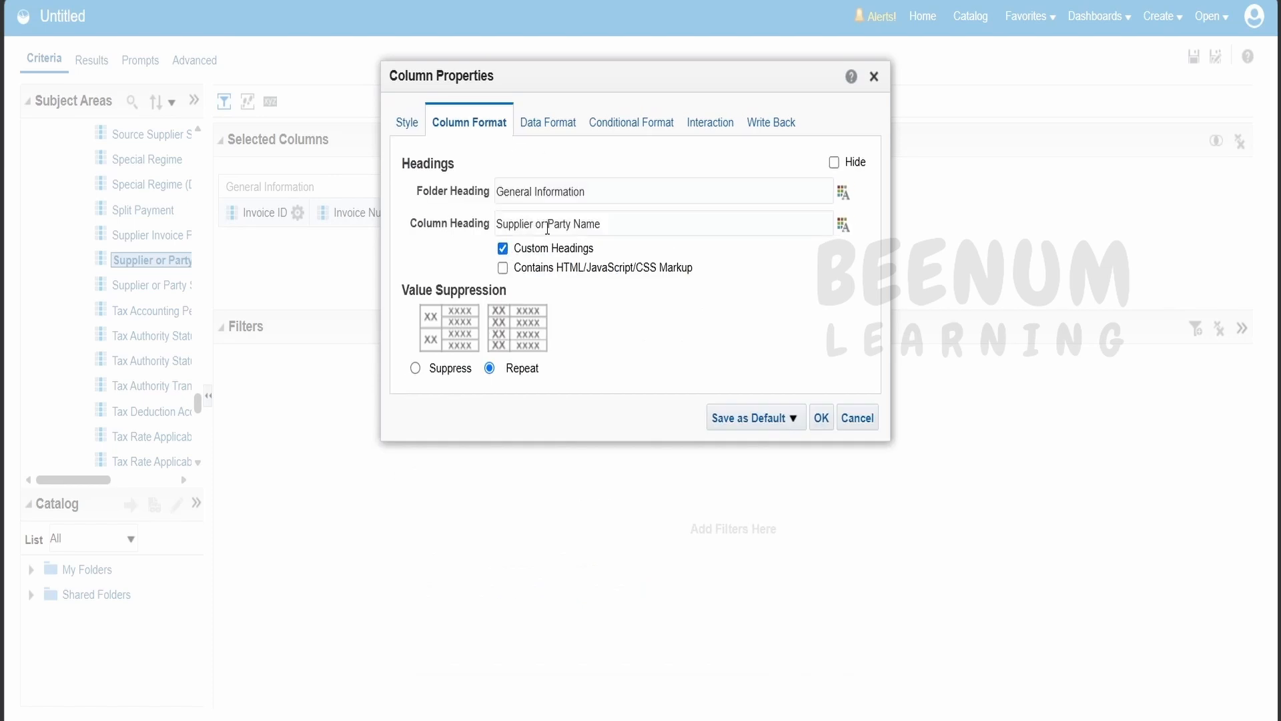
{"action": "double_click", "coordinate": [554, 225]}
{"action": "key", "text": "BackSpace"}
{"action": "key", "text": "BackSpace"}
{"action": "key", "text": "BackSpace"}
{"action": "key", "text": "BackSpace"}
{"action": "key", "text": "BackSpace"}
{"action": "double_click", "coordinate": [546, 226]}
{"action": "key", "text": "BackSpace"}
{"action": "left_click", "coordinate": [822, 418]}
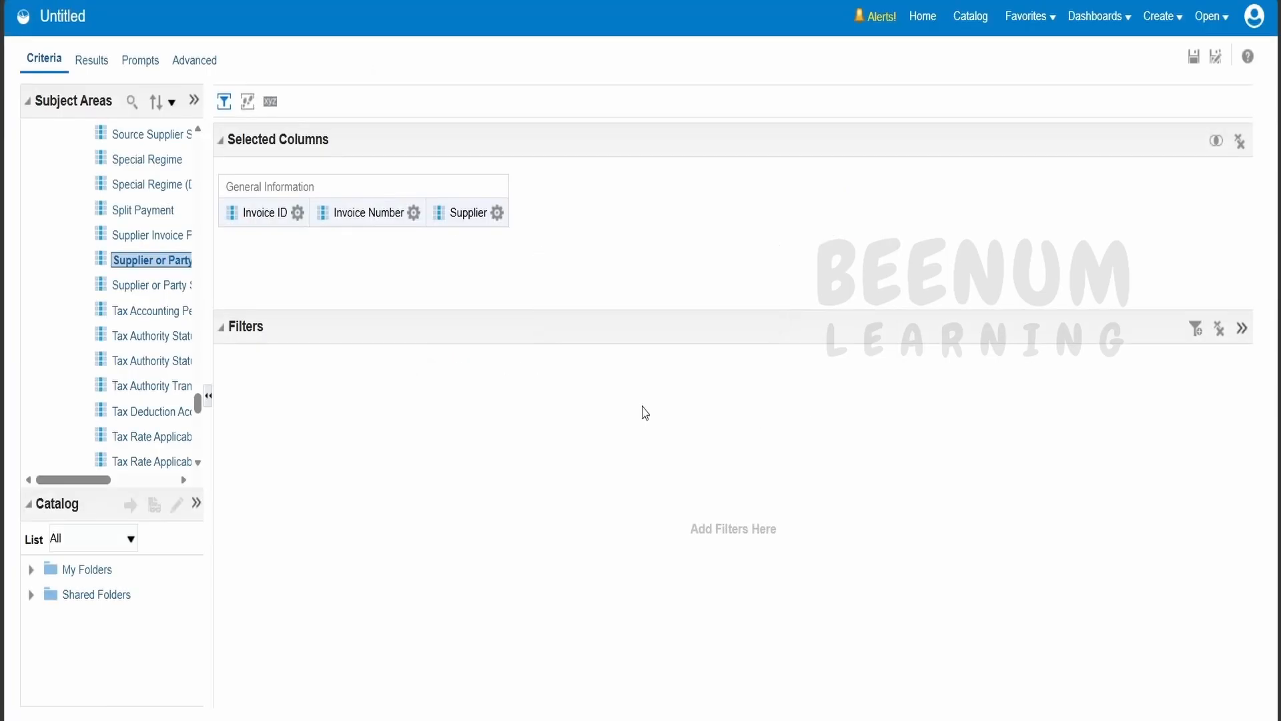
Add the Invoice Amount column from Invoice Amounts and place the Supplier column first, ahead of Invoice ID.
{"action": "scroll", "coordinate": [179, 276], "scroll_direction": "down", "scroll_amount": 5}
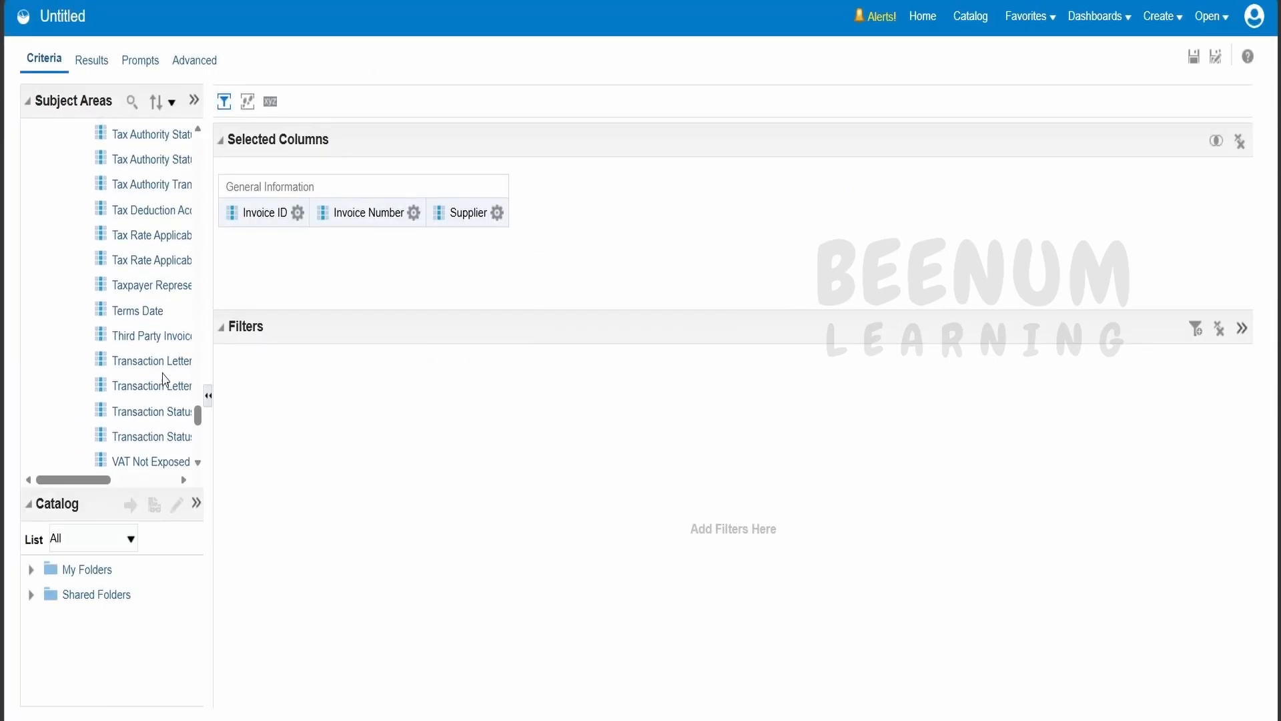
{"action": "left_click", "coordinate": [64, 412]}
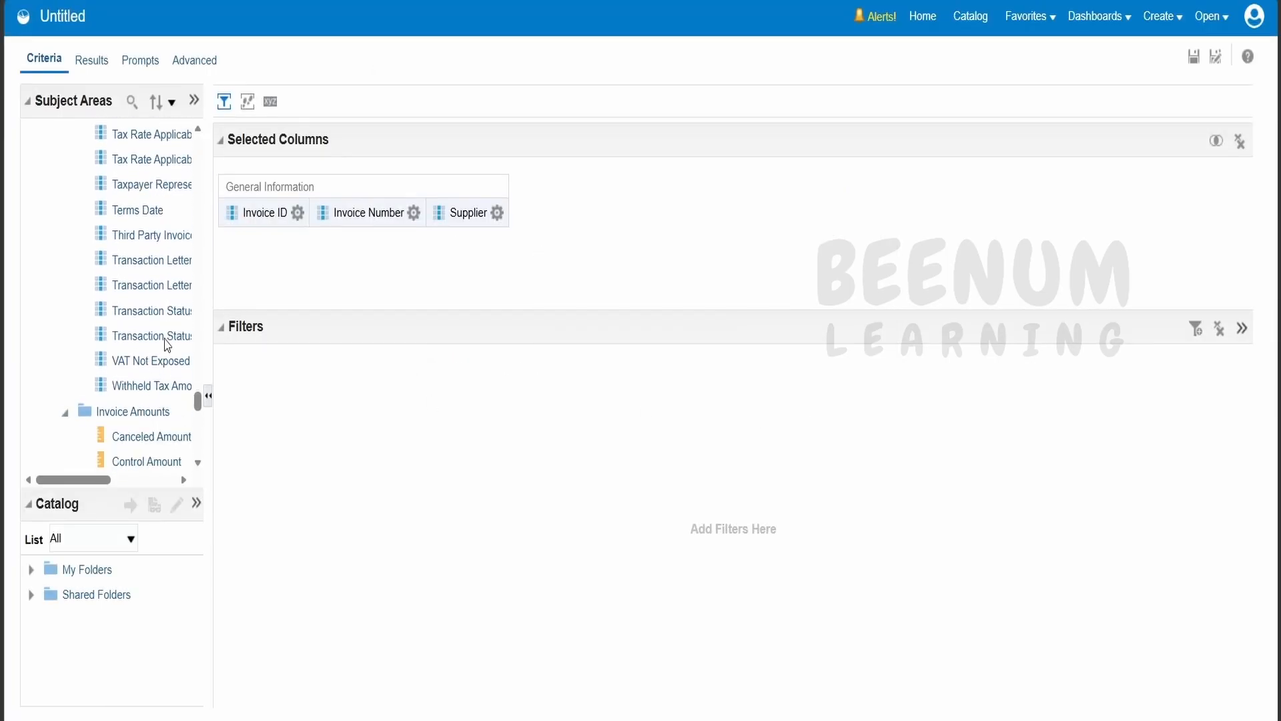
{"action": "scroll", "coordinate": [172, 341], "scroll_direction": "down", "scroll_amount": 3}
{"action": "scroll", "coordinate": [167, 344], "scroll_direction": "down", "scroll_amount": 3}
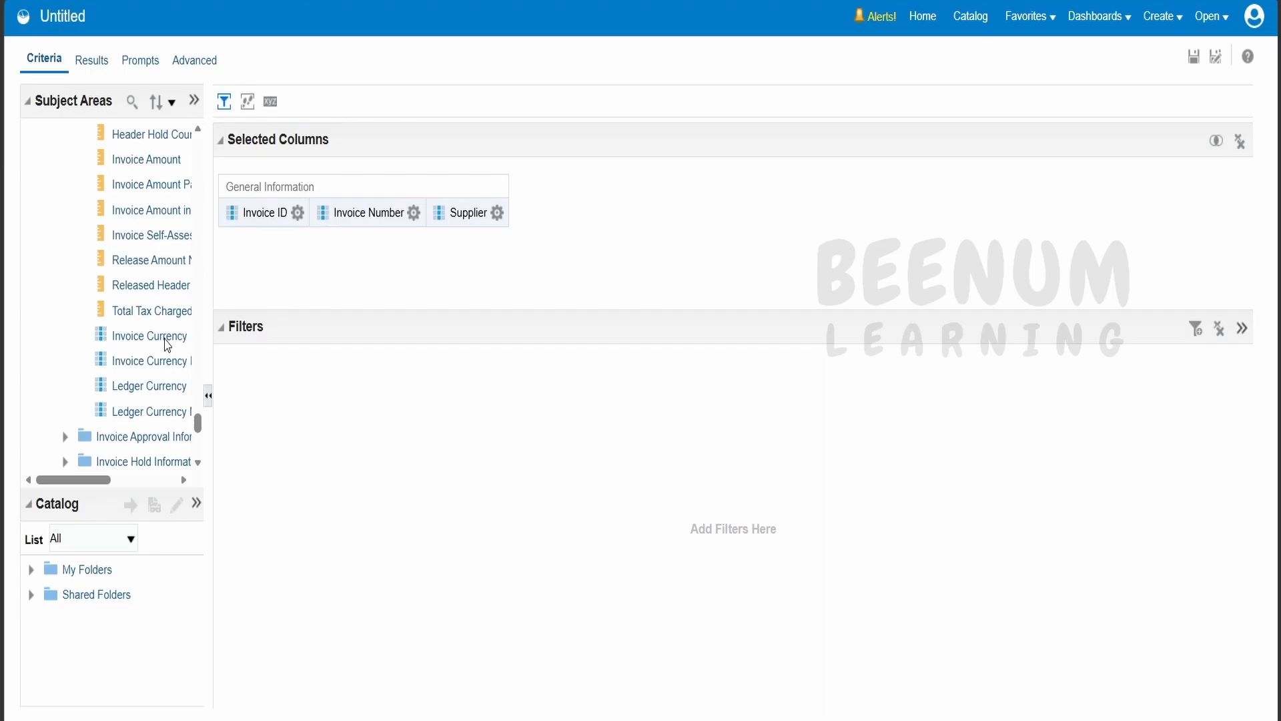
{"action": "scroll", "coordinate": [167, 343], "scroll_direction": "up", "scroll_amount": 2}
{"action": "left_click_drag", "start_coordinate": [153, 262], "coordinate": [237, 211]}
{"action": "left_click", "coordinate": [586, 254]}
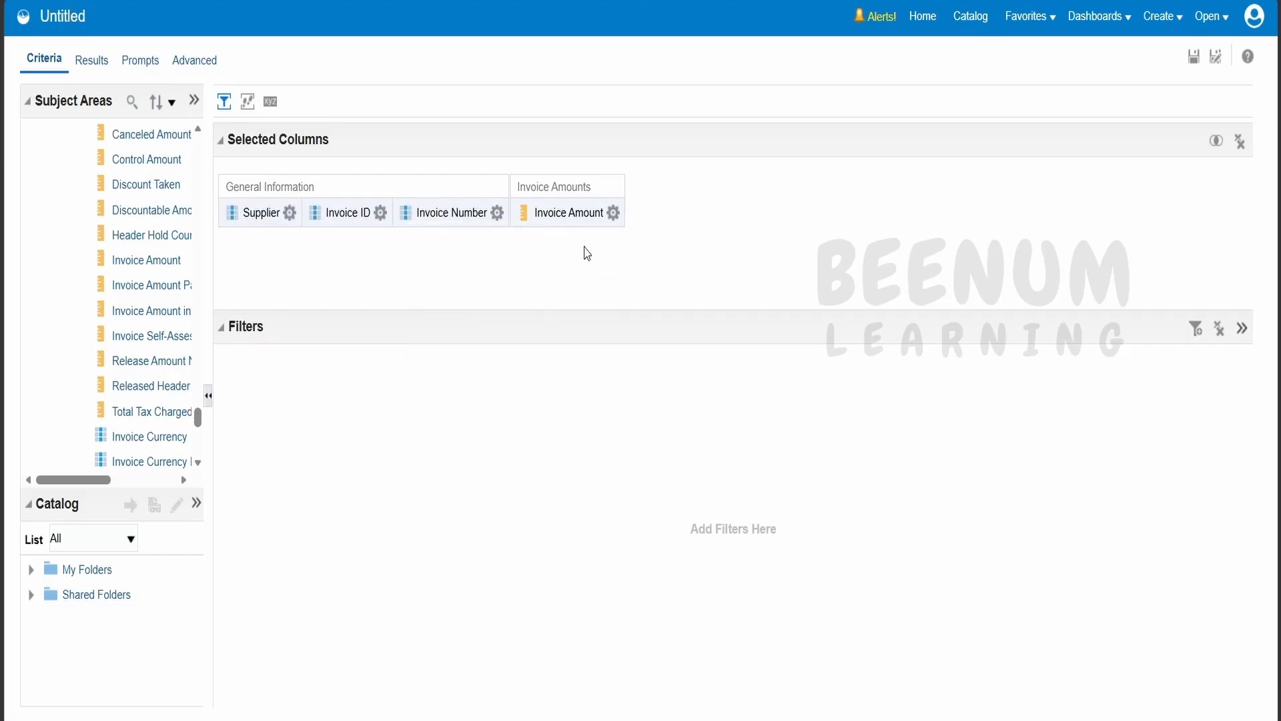
{"action": "left_click", "coordinate": [497, 212]}
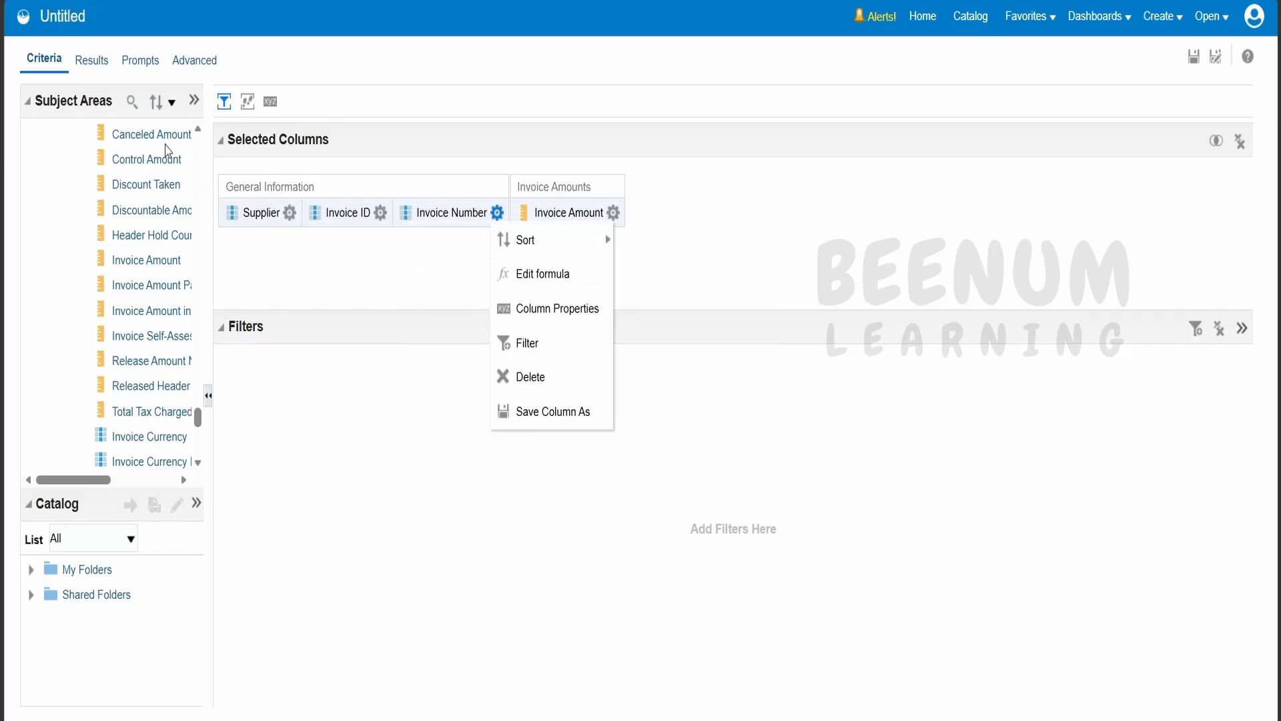
{"action": "left_click", "coordinate": [698, 239]}
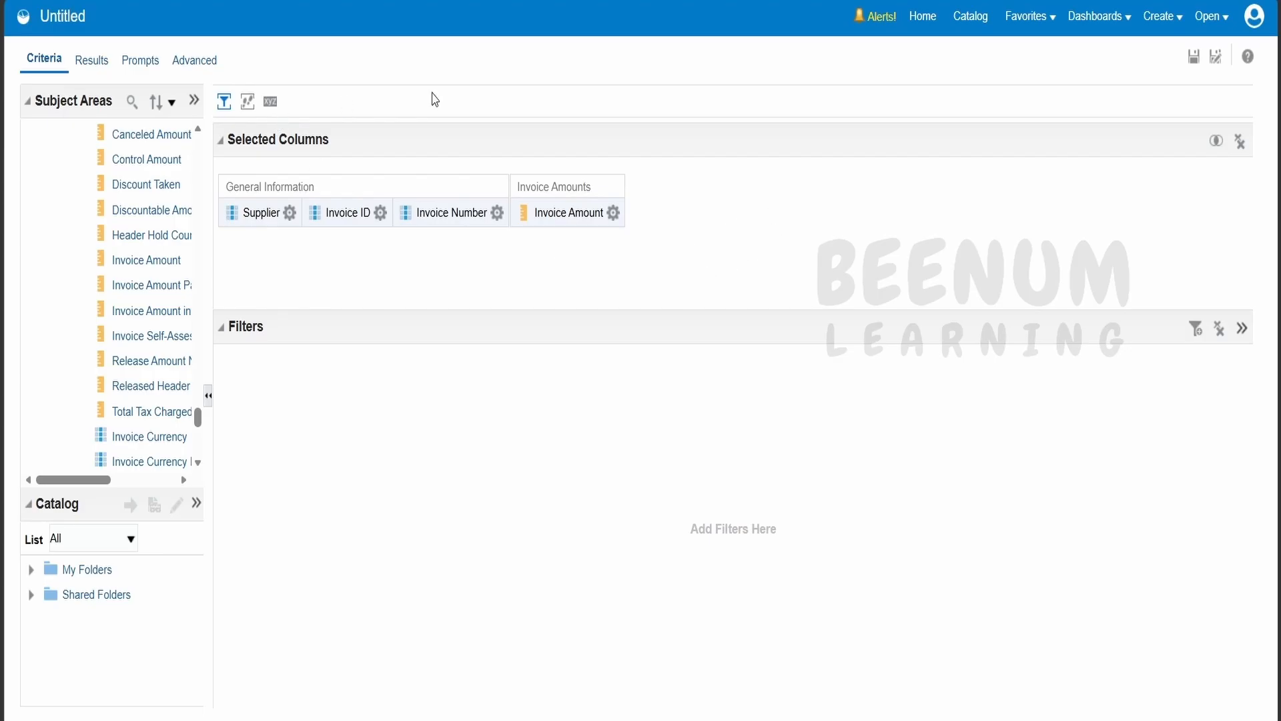
Save the analysis as Drill Through Report 01 in /Shared Folders/Custom/ABC1010 and preview its results before returning to the criteria.
{"action": "left_click", "coordinate": [1194, 60]}
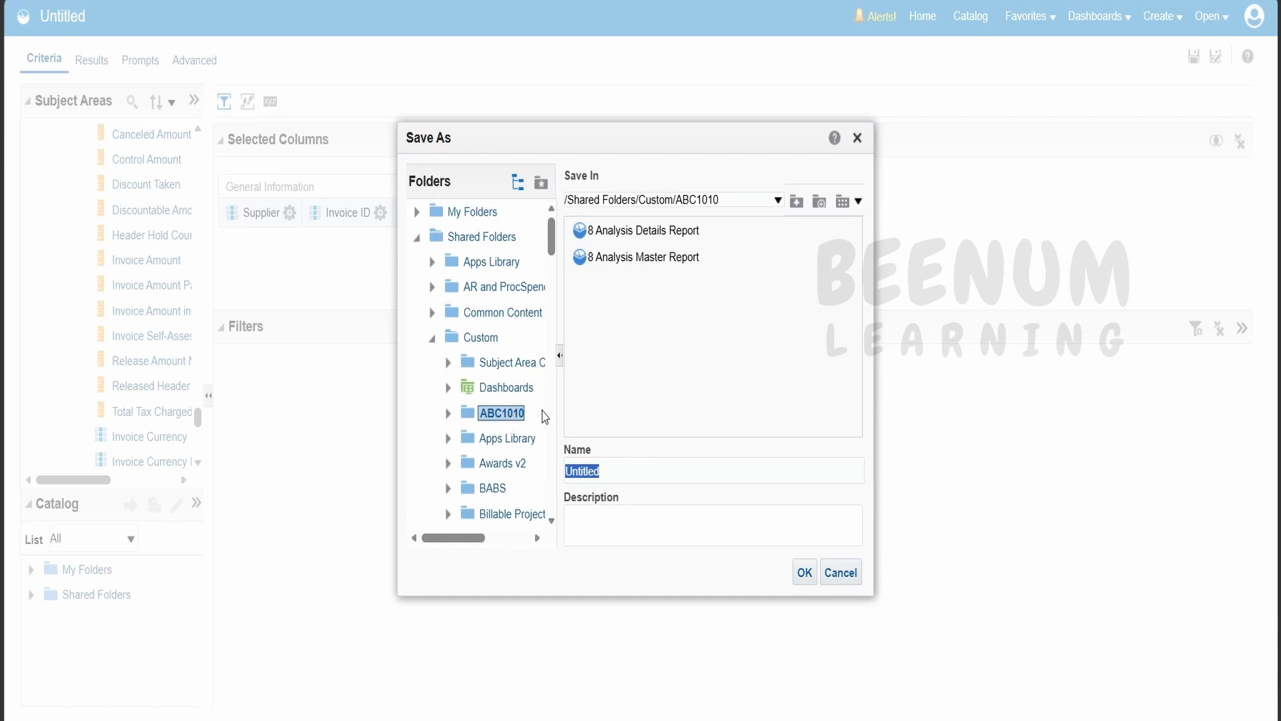
{"action": "type", "text": "Drill Through Report"}
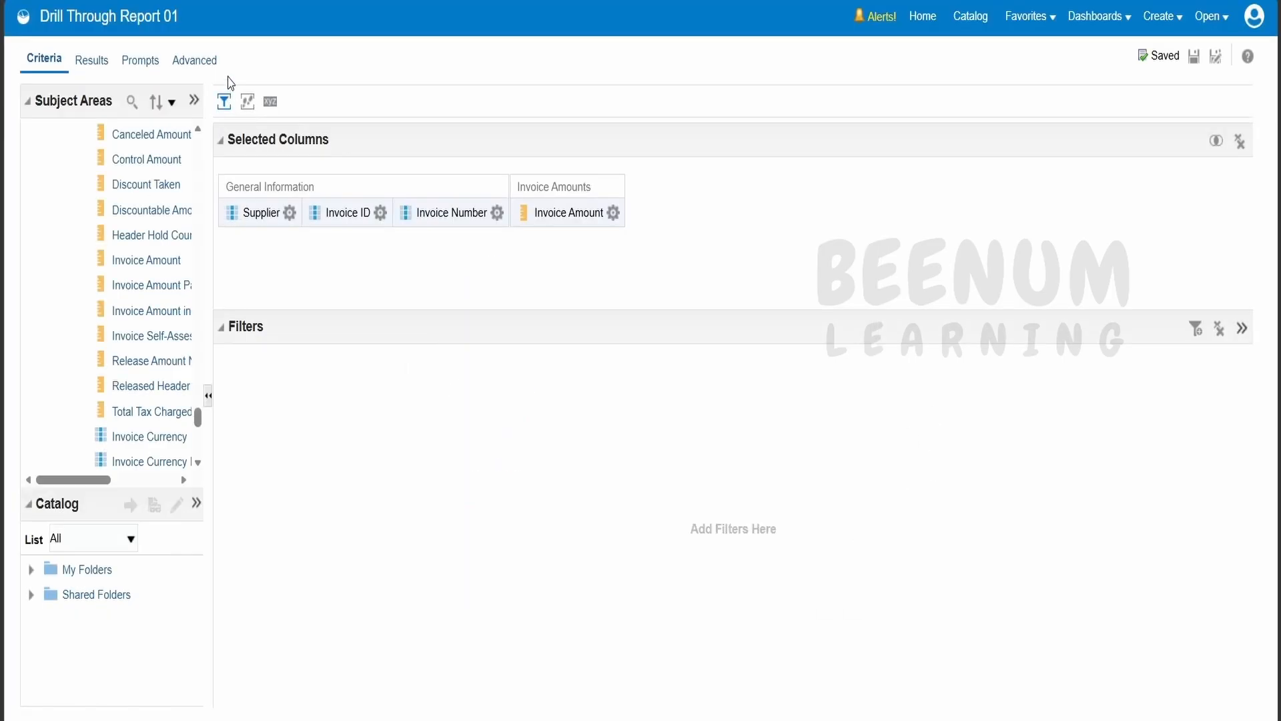
{"action": "left_click", "coordinate": [100, 66]}
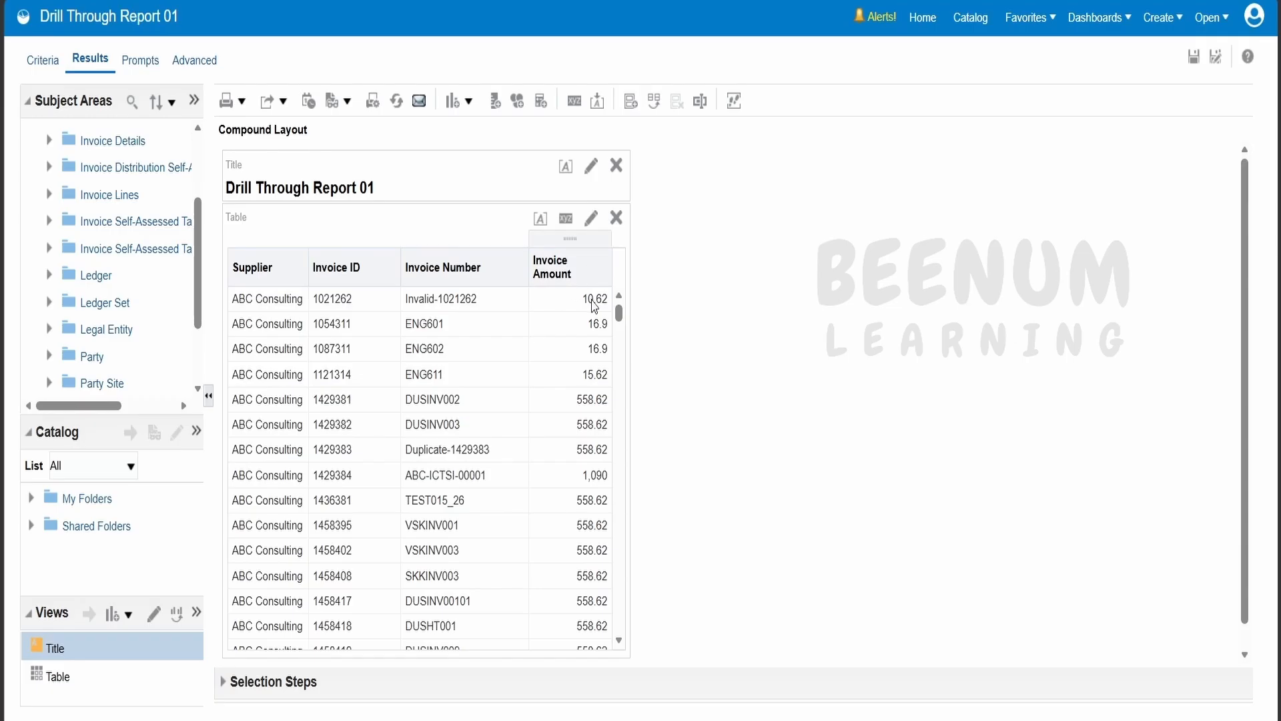
{"action": "left_click", "coordinate": [43, 63]}
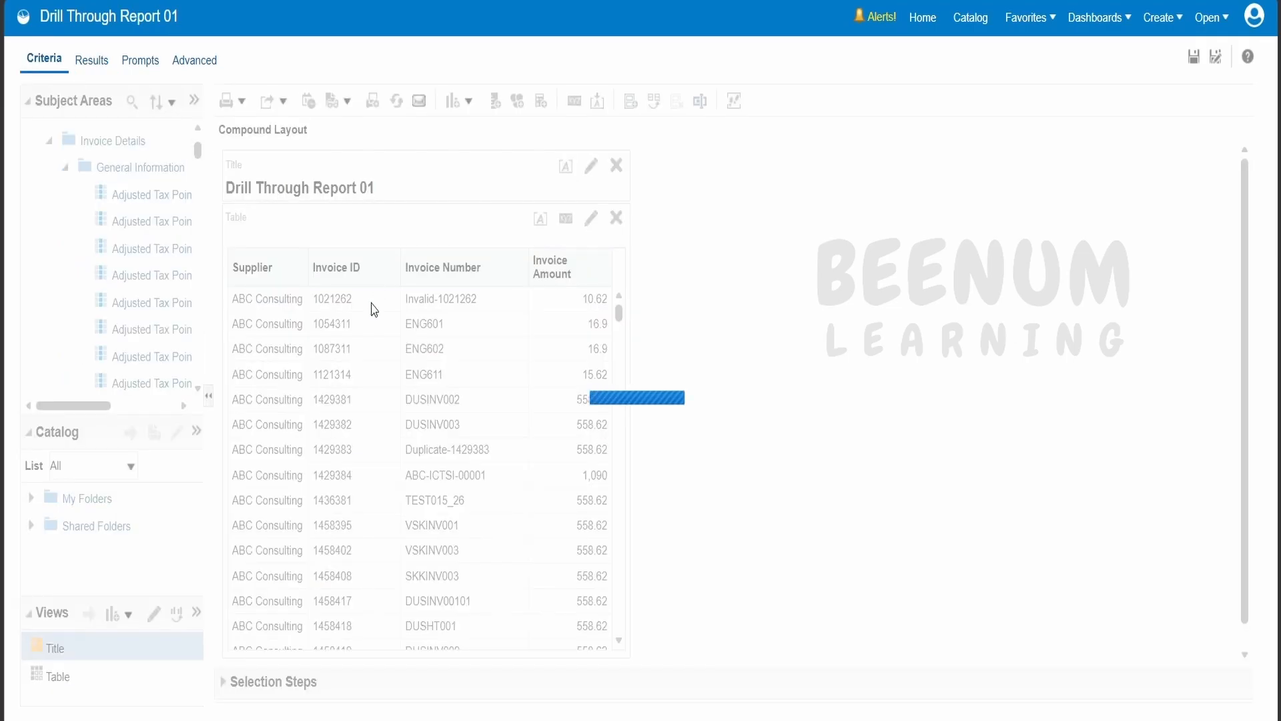
{"action": "left_click", "coordinate": [383, 213]}
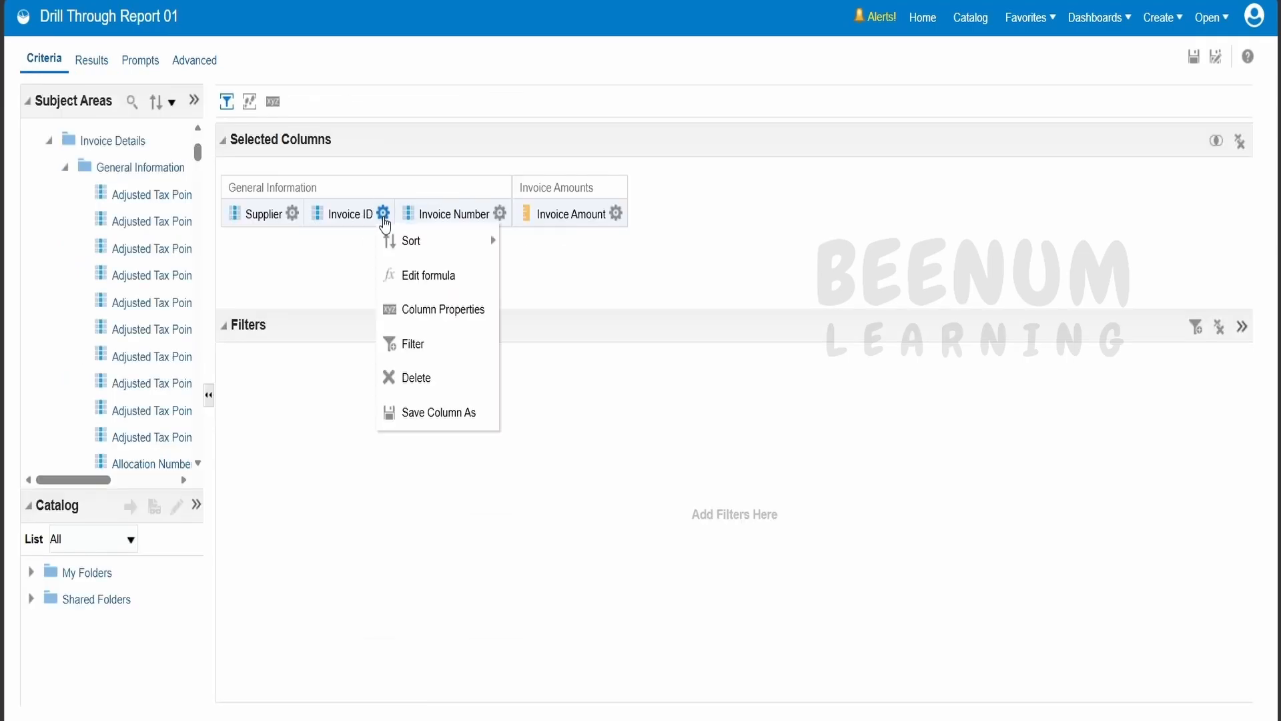
{"action": "left_click", "coordinate": [445, 310]}
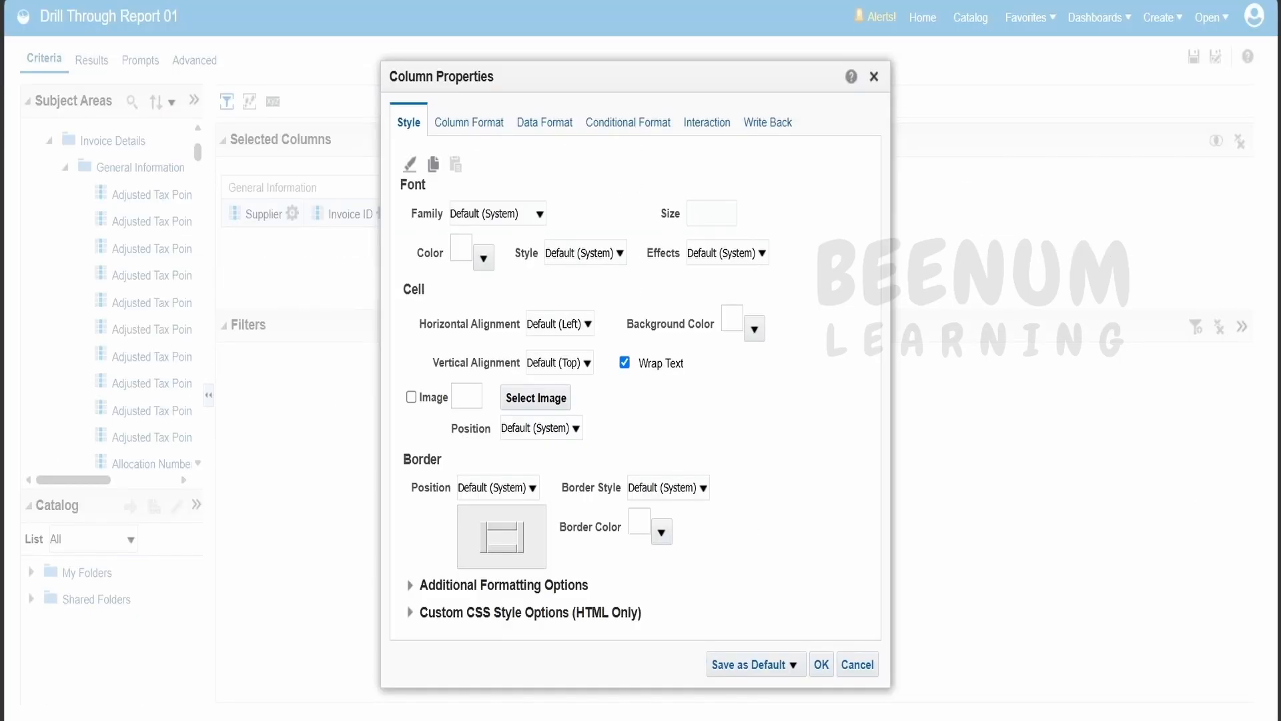
{"action": "left_click", "coordinate": [874, 76]}
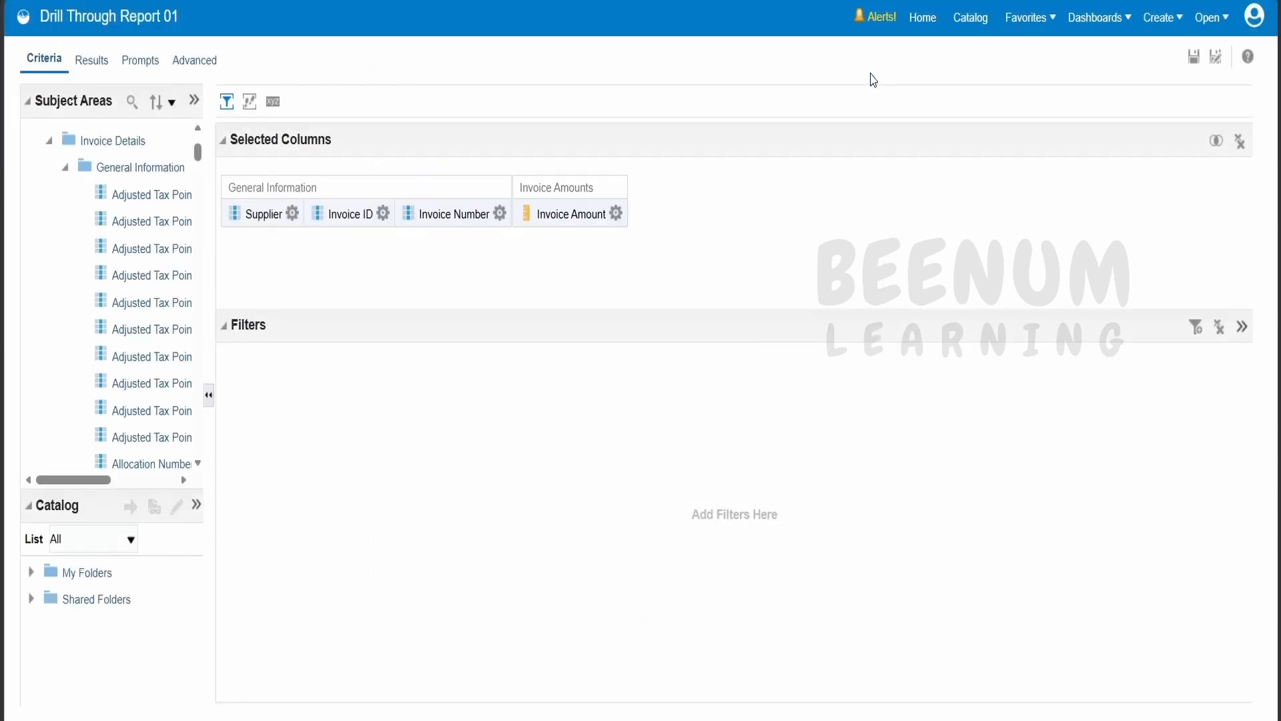
Hide the Invoice ID column through its column format properties and check the results table before returning to the criteria.
{"action": "left_click", "coordinate": [383, 214]}
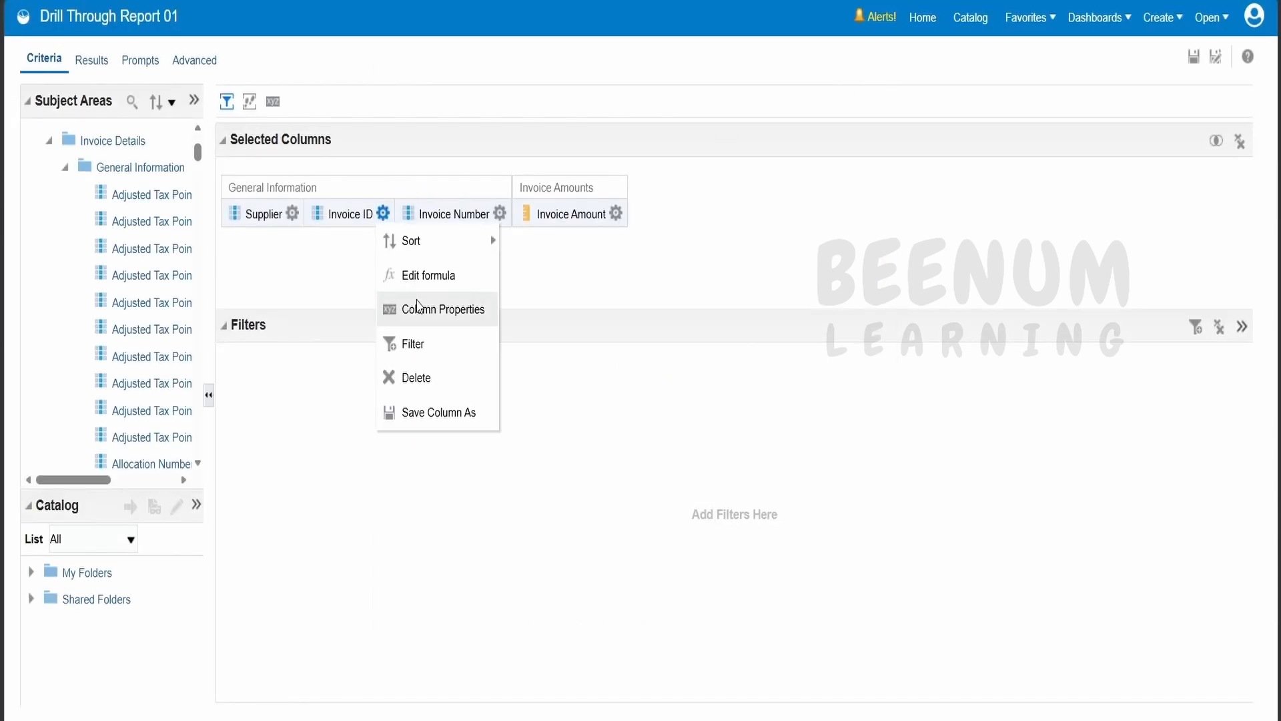
{"action": "left_click", "coordinate": [421, 309]}
{"action": "left_click", "coordinate": [469, 123]}
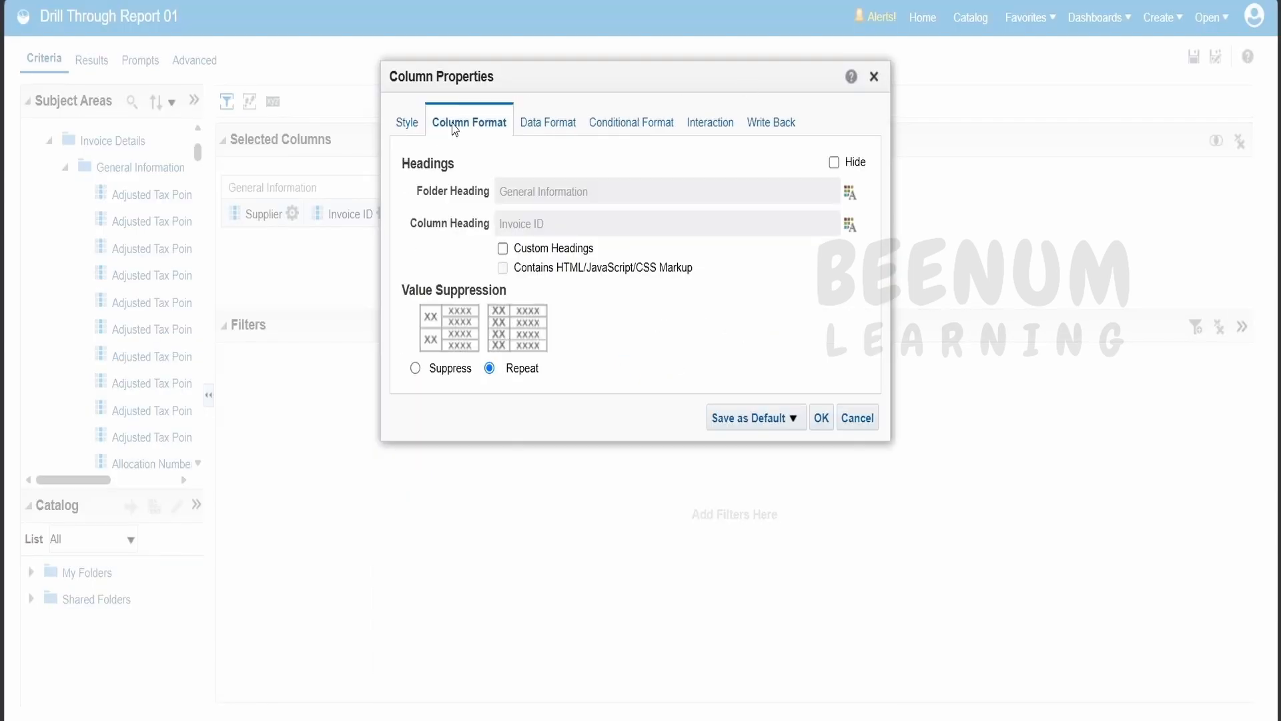
{"action": "left_click", "coordinate": [834, 162]}
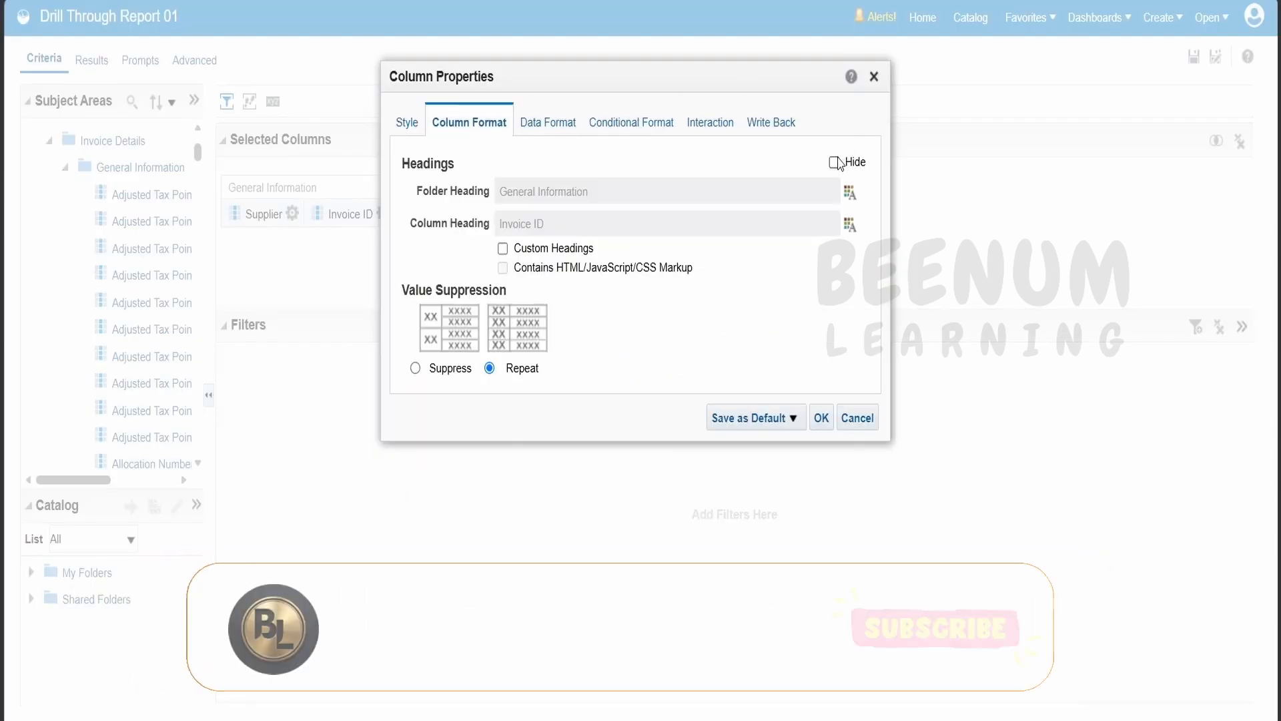
{"action": "left_click", "coordinate": [821, 418]}
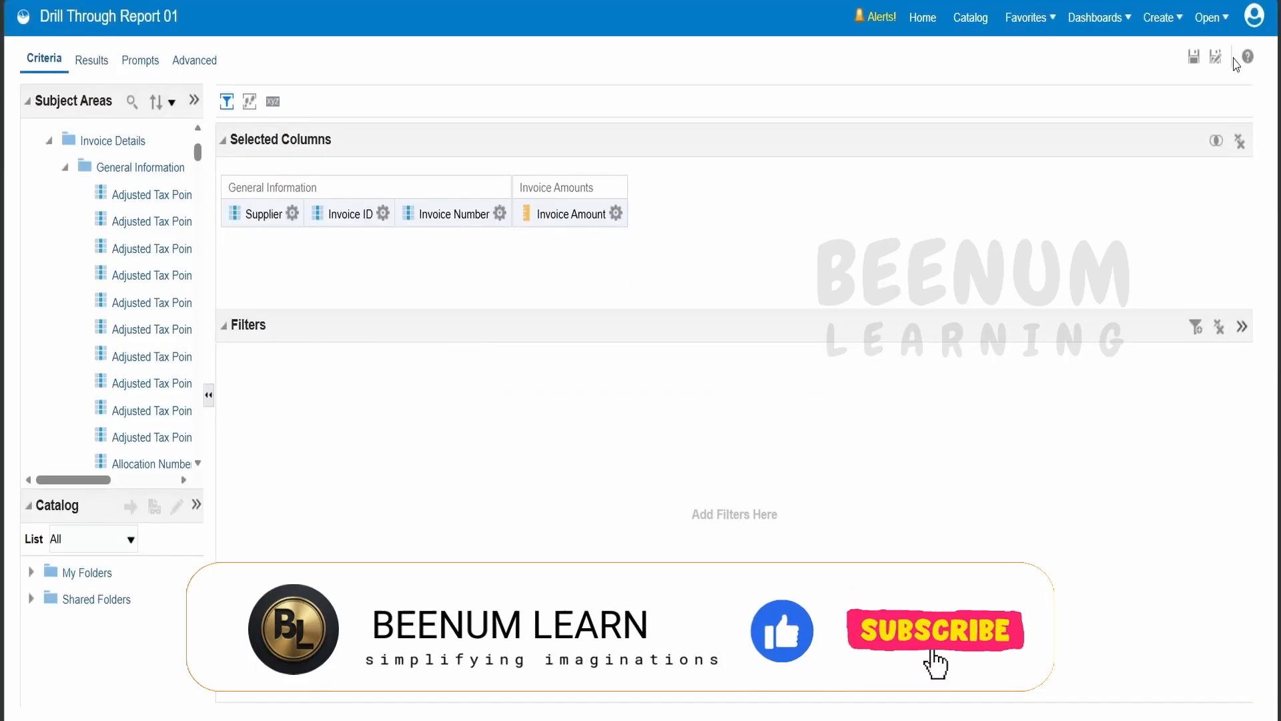
{"action": "left_click", "coordinate": [90, 61]}
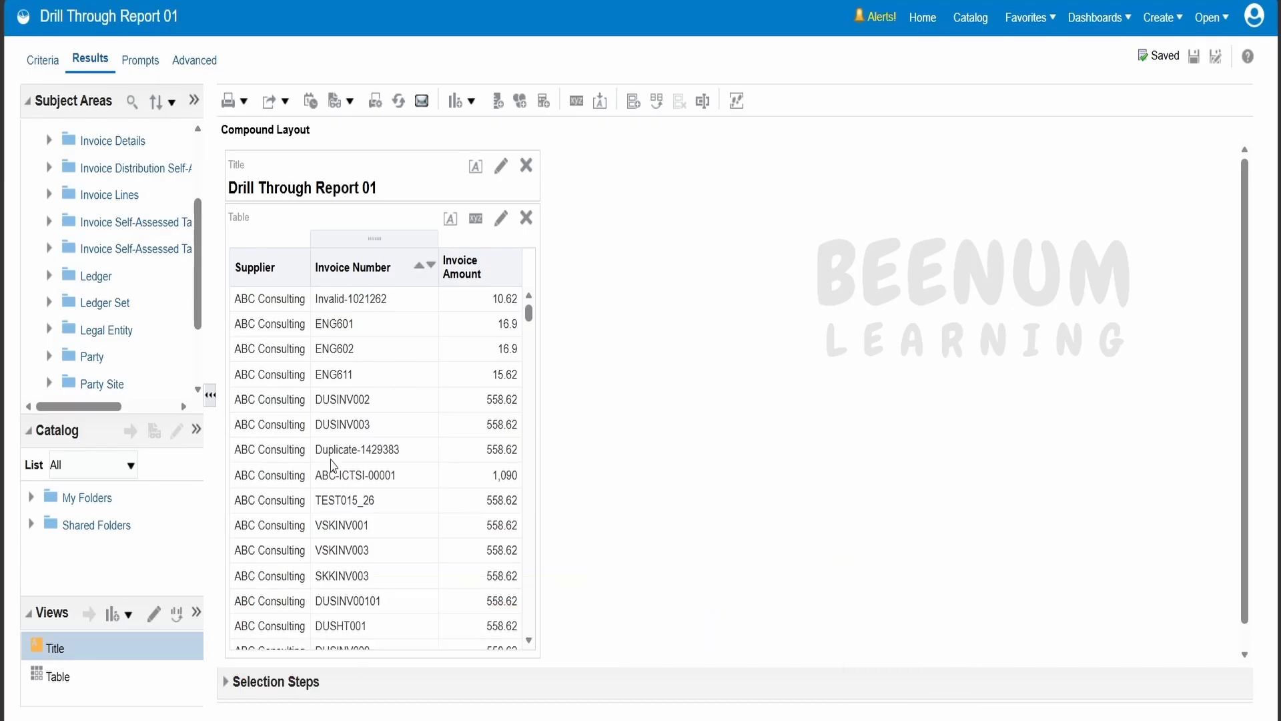
{"action": "left_click", "coordinate": [47, 65]}
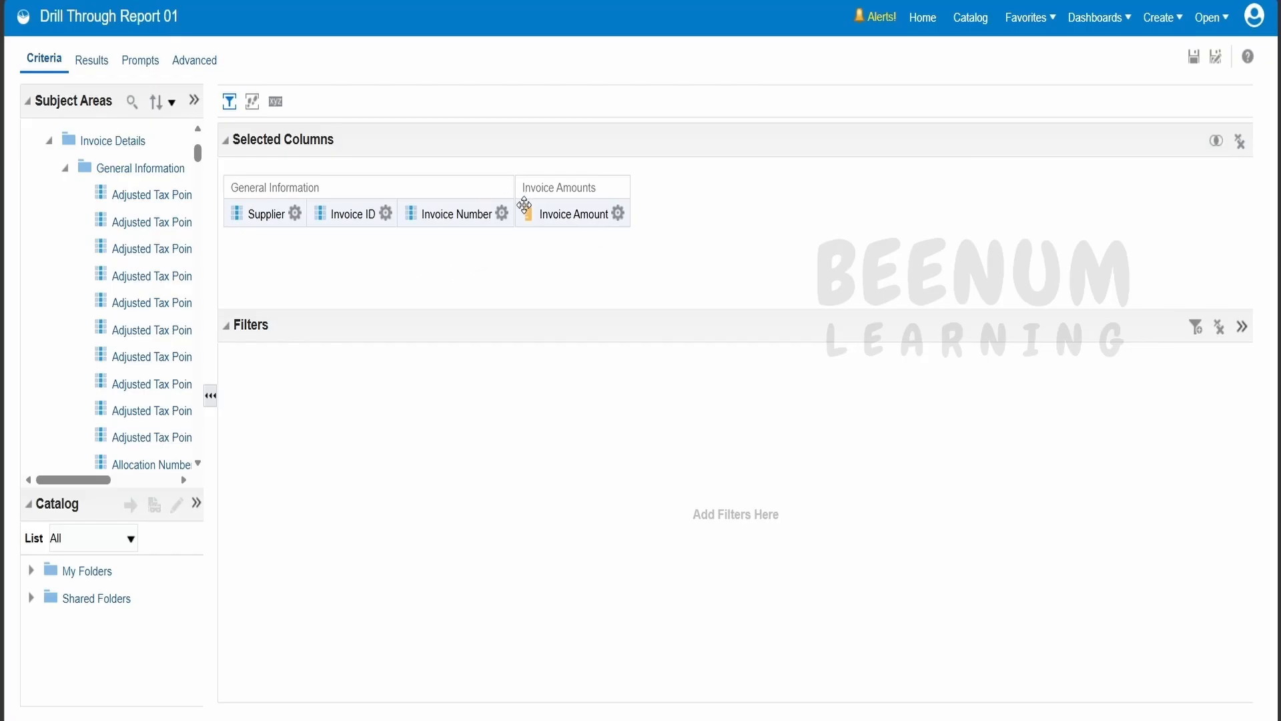
{"action": "left_click", "coordinate": [502, 213]}
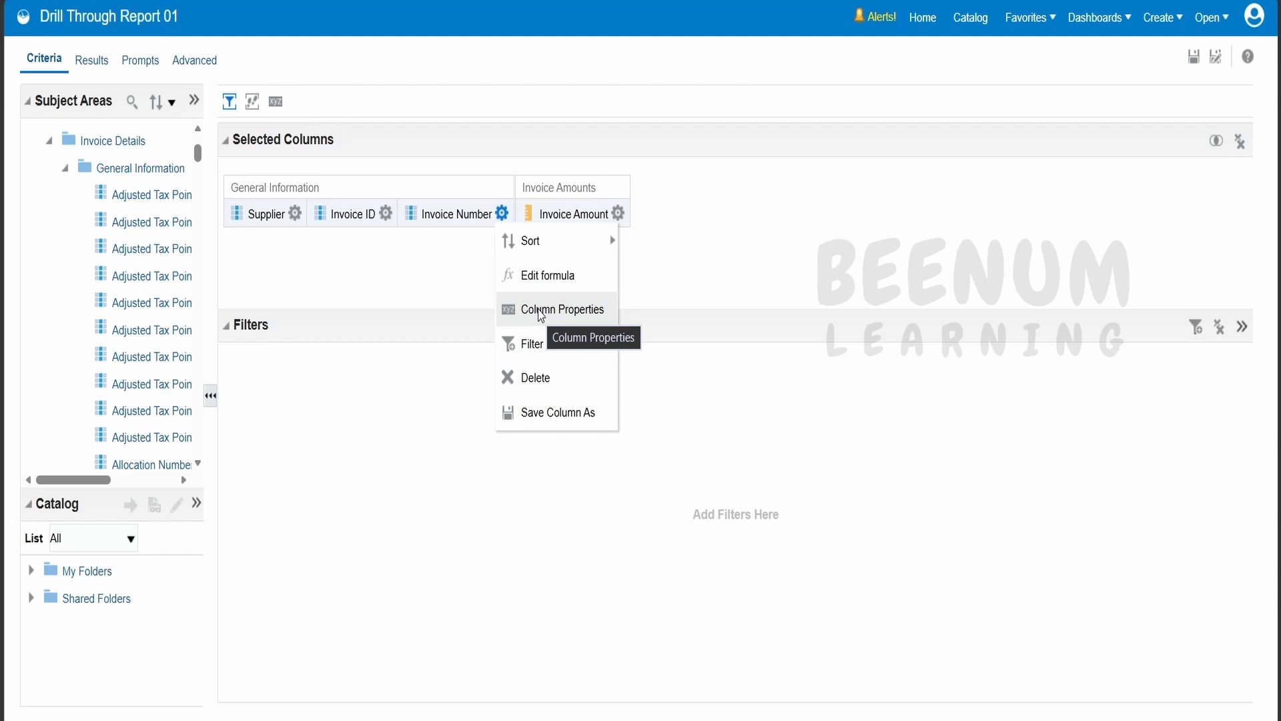
{"action": "left_click", "coordinate": [99, 67]}
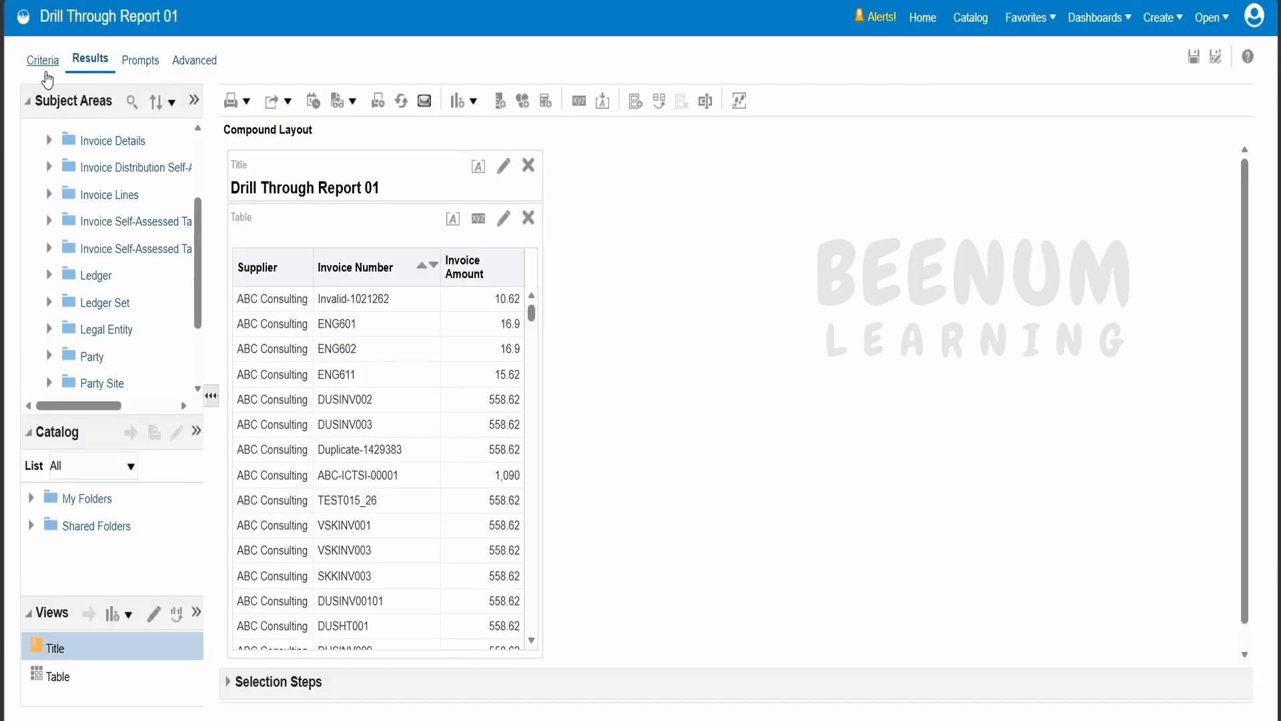
{"action": "left_click", "coordinate": [47, 75]}
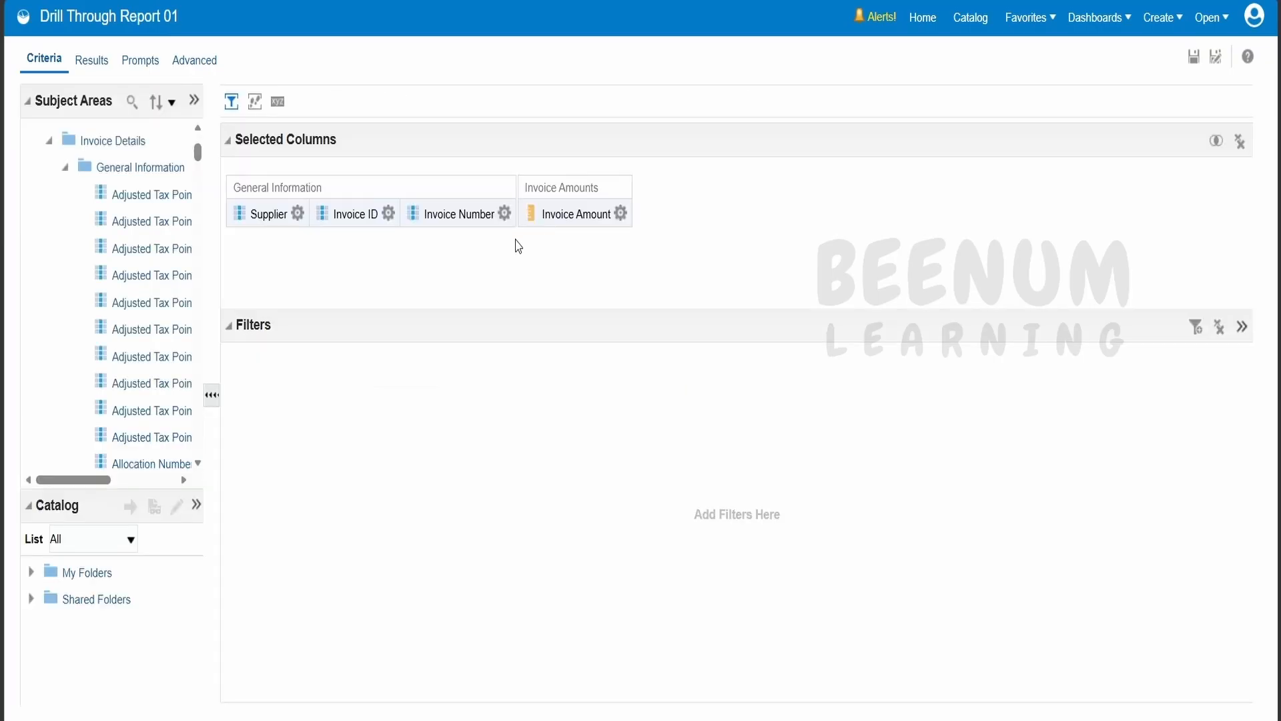
Set the primary interaction for the Invoice Number column's values to Action Links in its column properties.
{"action": "left_click", "coordinate": [506, 215]}
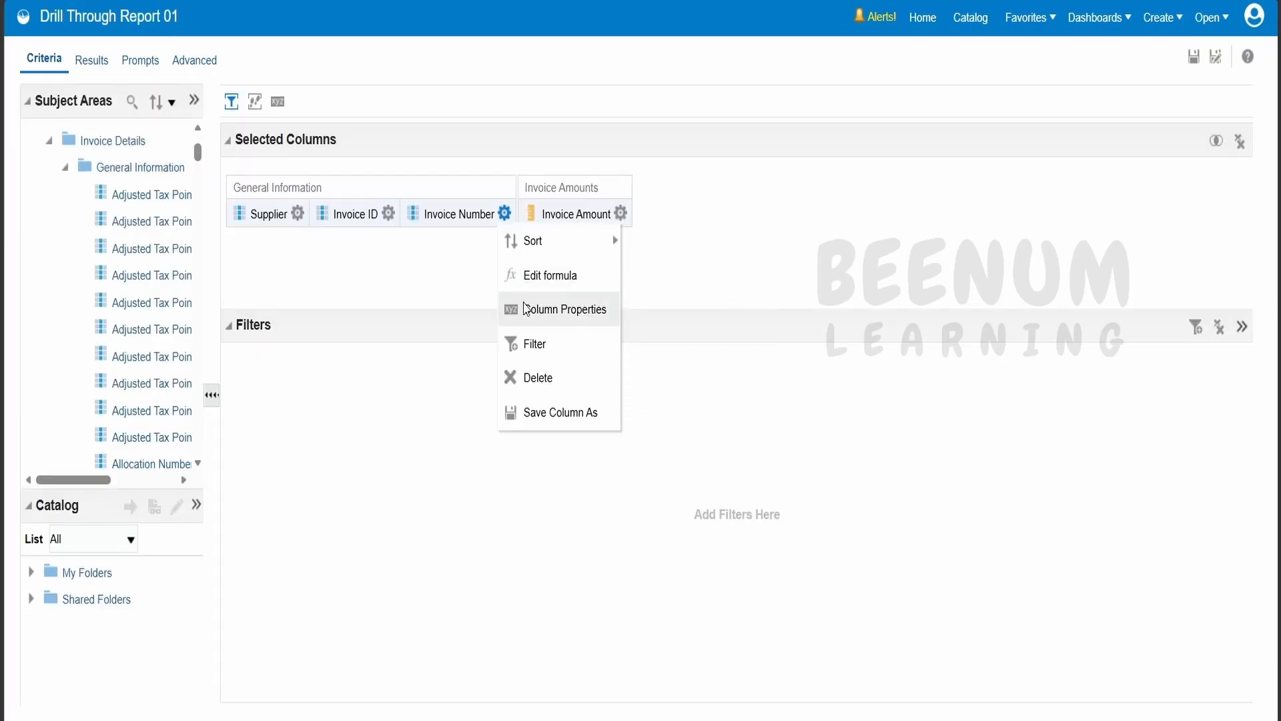
{"action": "left_click", "coordinate": [526, 309]}
{"action": "left_click", "coordinate": [711, 127]}
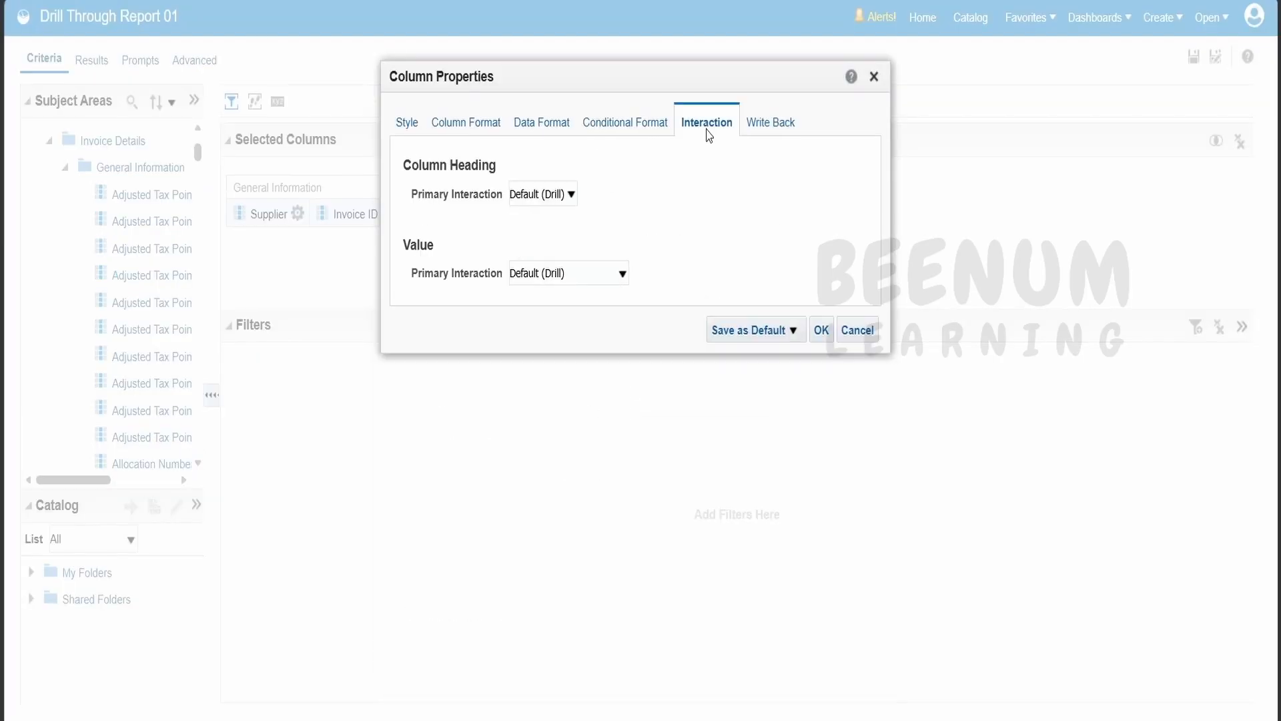
{"action": "left_click", "coordinate": [604, 274]}
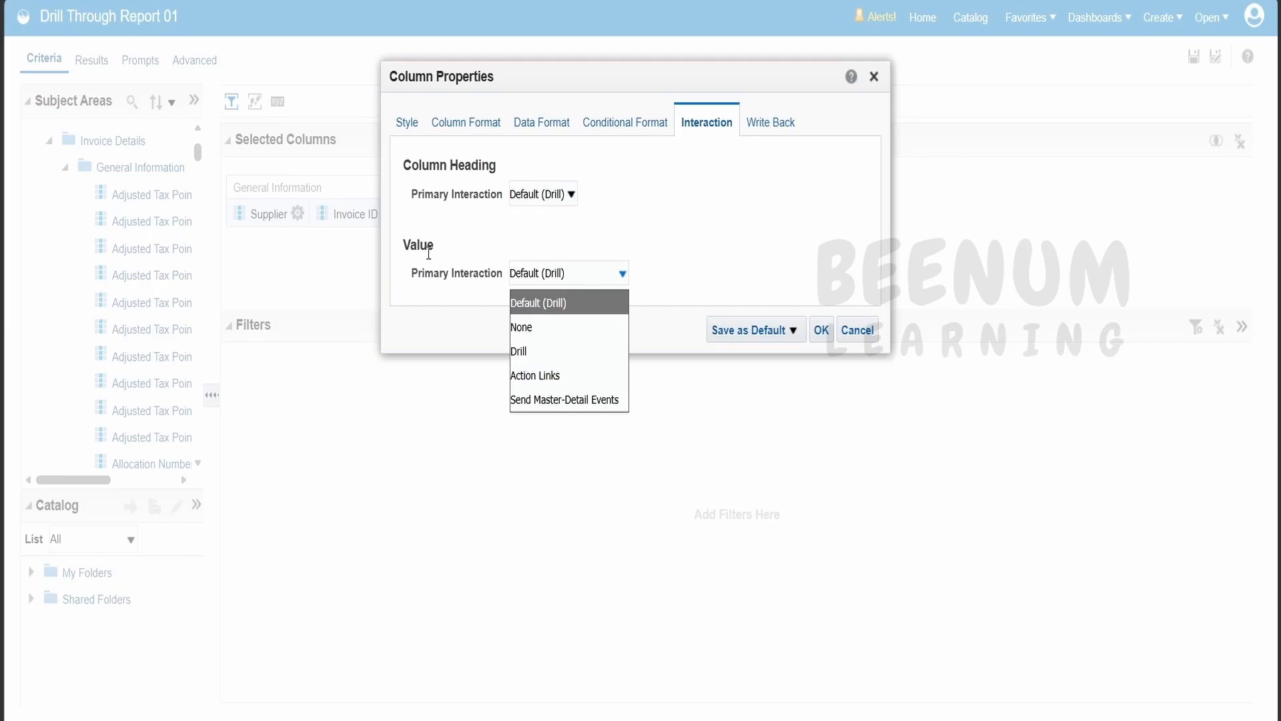
{"action": "left_click", "coordinate": [538, 375]}
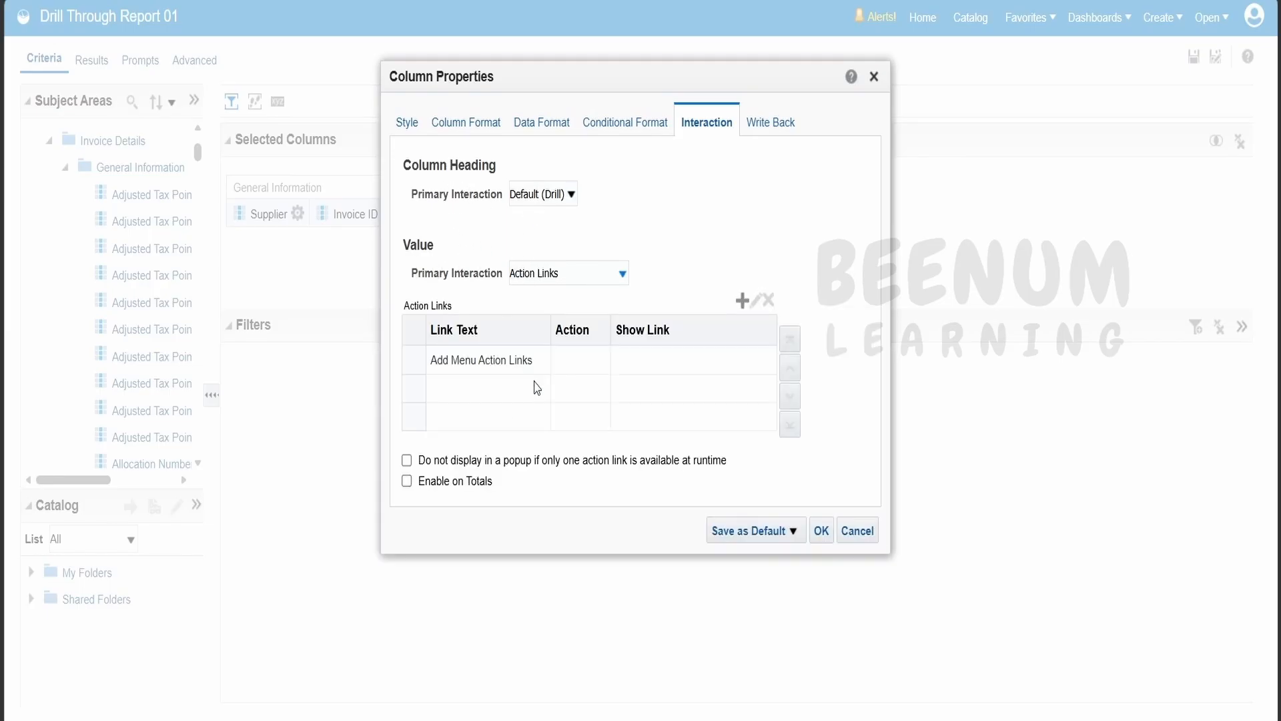
Add an action link with the text View More Details and start a new Navigate to a Web Page action for it.
{"action": "left_click", "coordinate": [743, 301]}
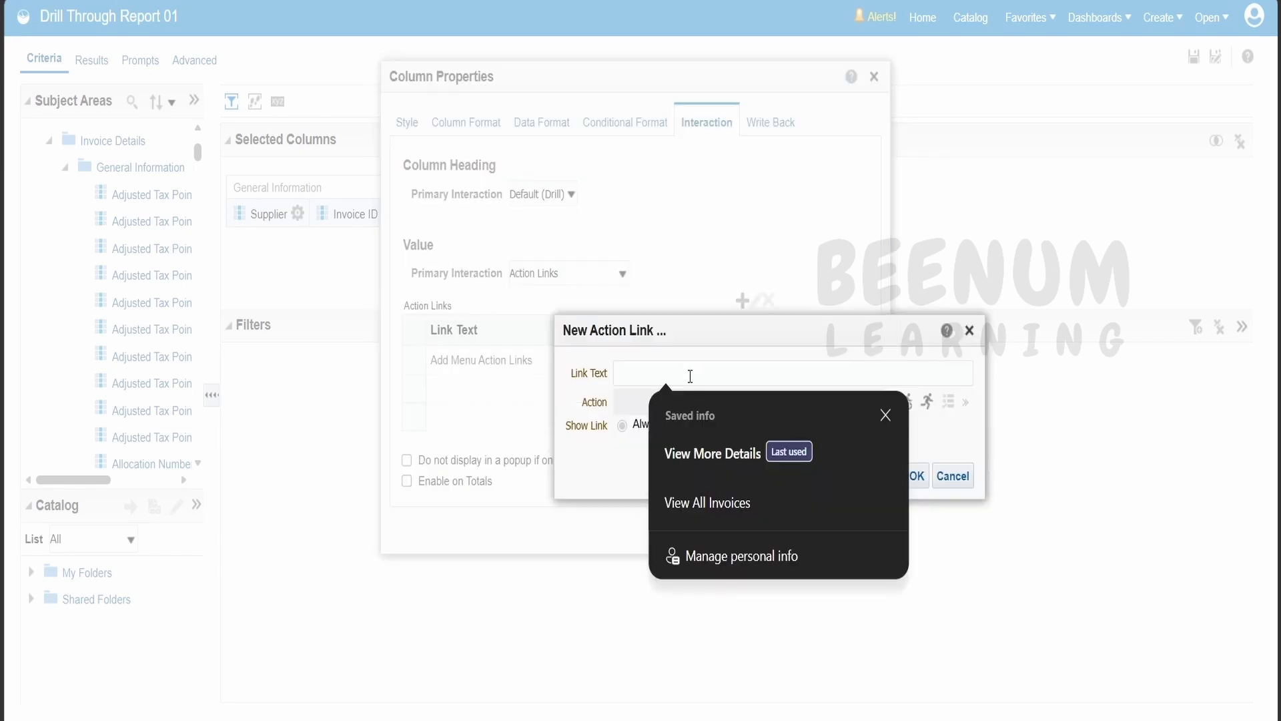
{"action": "type", "text": "View More Details"}
{"action": "left_click", "coordinate": [714, 441]}
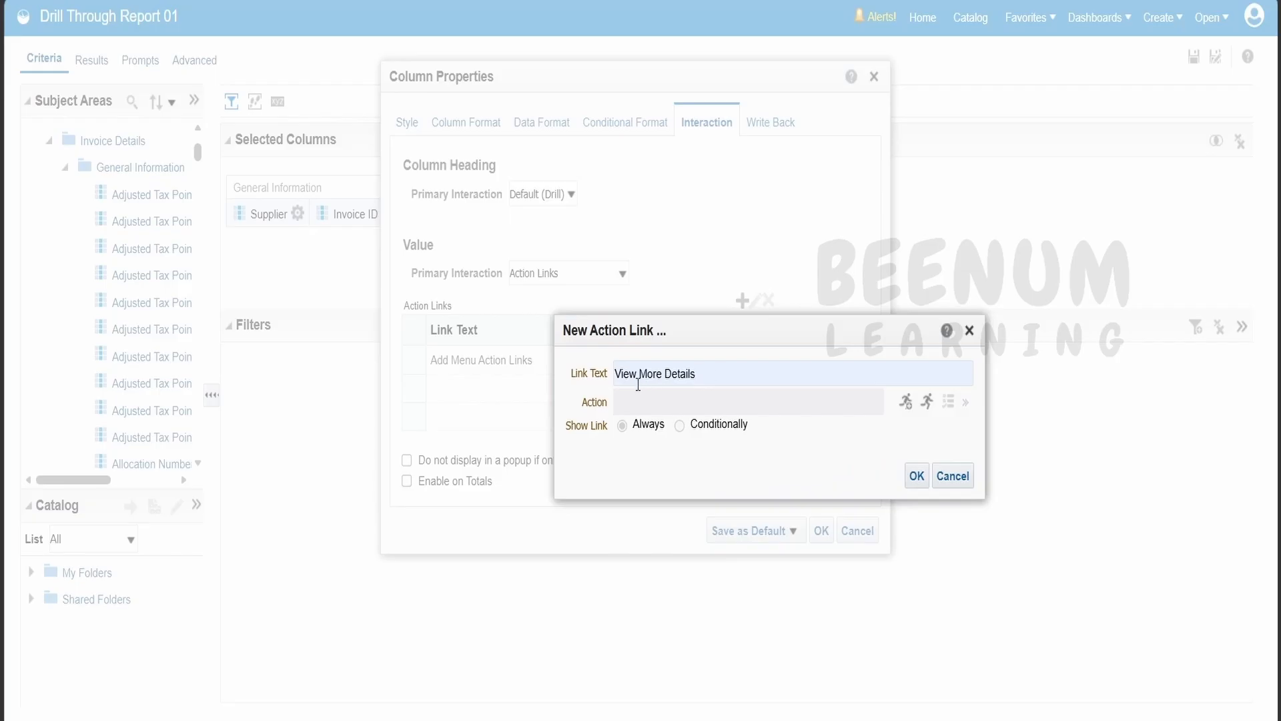
{"action": "left_click", "coordinate": [600, 374]}
{"action": "left_click", "coordinate": [742, 364]}
{"action": "left_click_drag", "start_coordinate": [714, 367], "coordinate": [592, 372]}
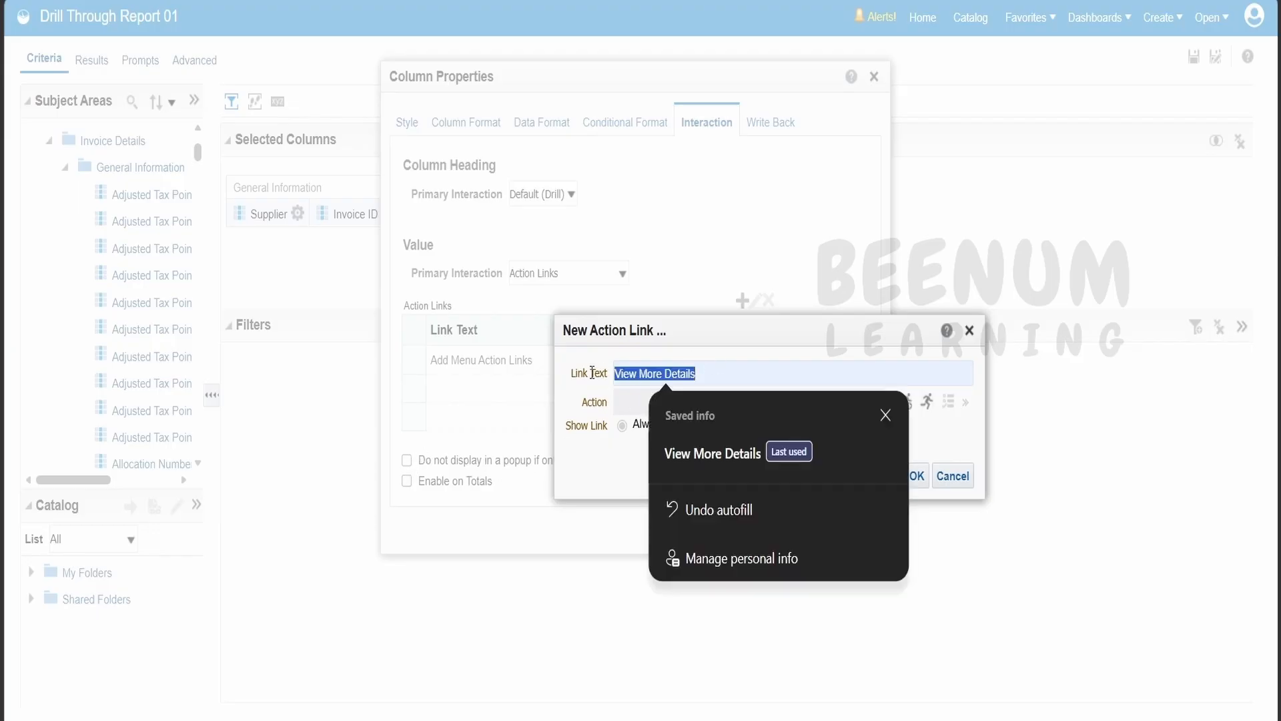
{"action": "left_click", "coordinate": [722, 363]}
{"action": "left_click", "coordinate": [926, 429]}
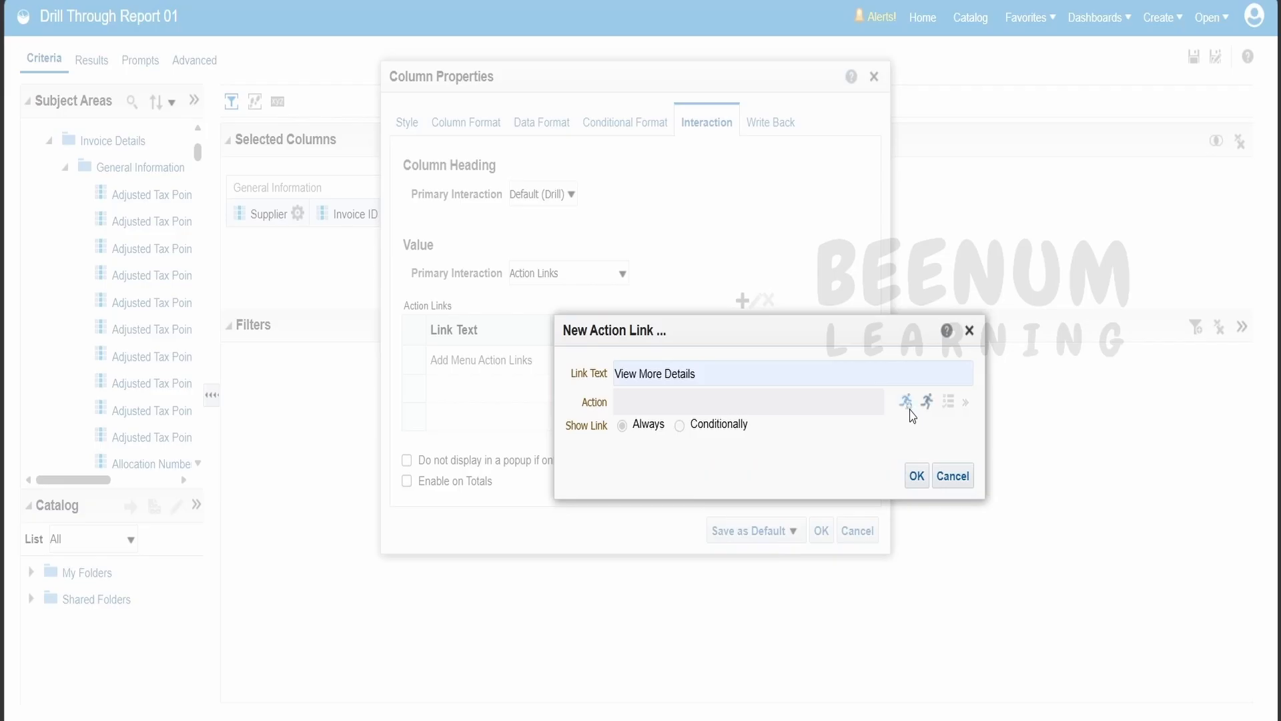
{"action": "left_click", "coordinate": [906, 402]}
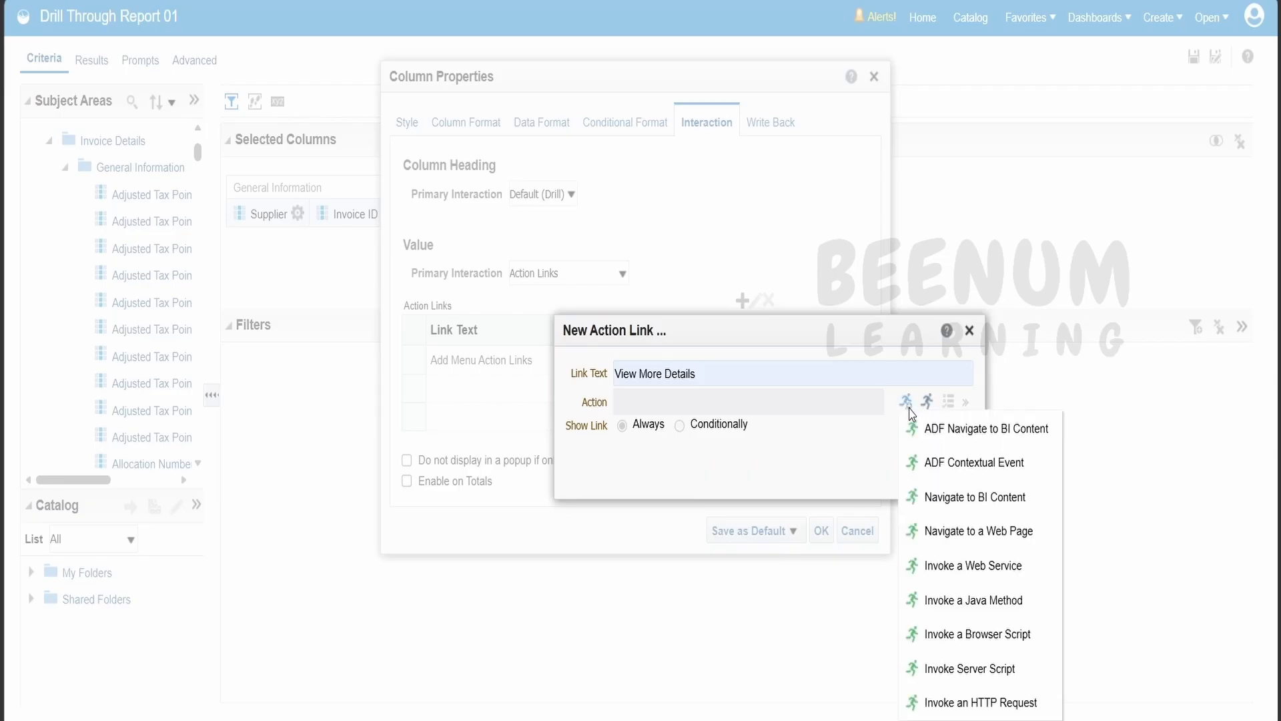
{"action": "left_click", "coordinate": [975, 534]}
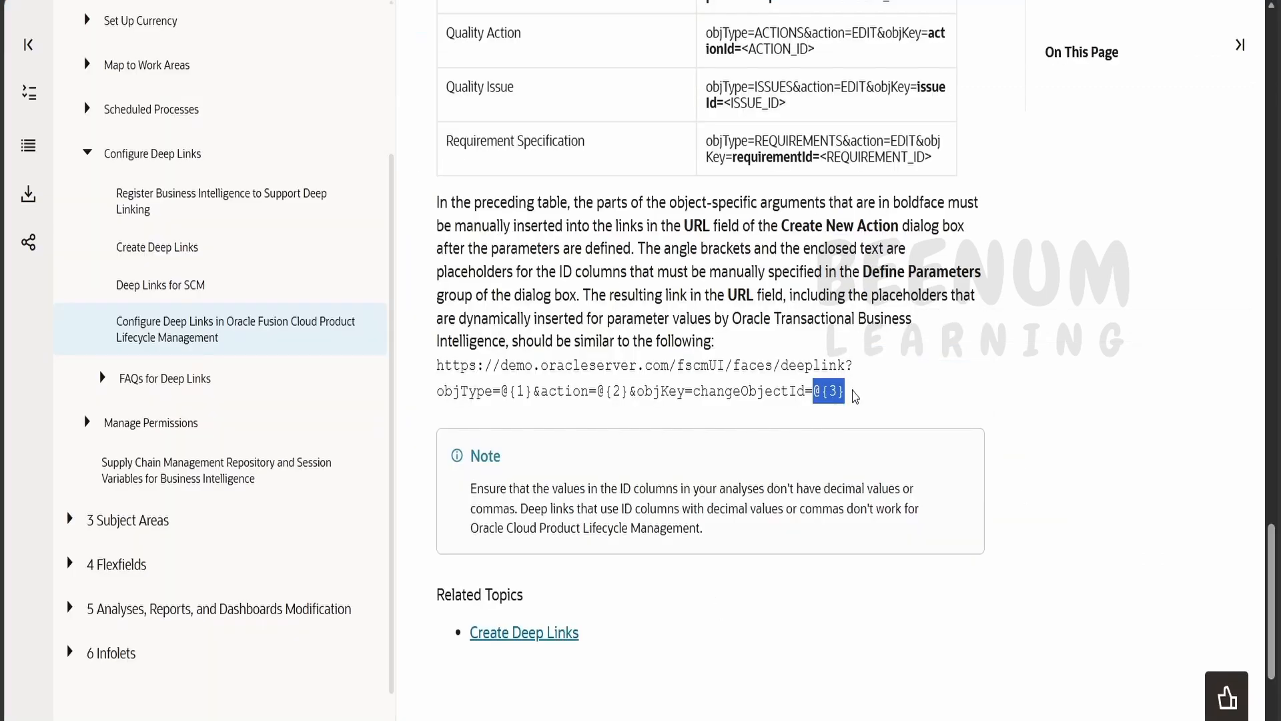
Switch to the Oracle deep link documentation and examine the sample URL's host, fscmUI/faces/deeplink path and object arguments.
{"action": "left_click_drag", "start_coordinate": [856, 397], "coordinate": [431, 374]}
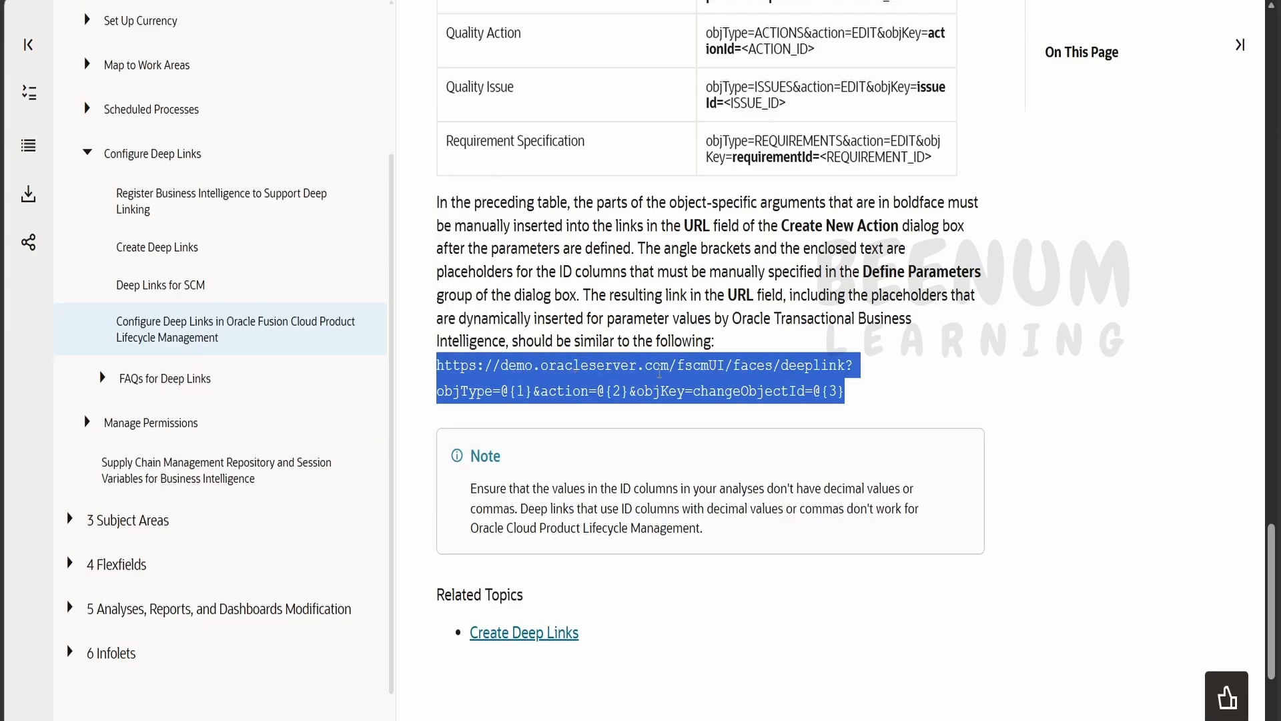
{"action": "left_click", "coordinate": [659, 372]}
{"action": "left_click_drag", "start_coordinate": [684, 367], "coordinate": [501, 367]}
{"action": "left_click_drag", "start_coordinate": [438, 392], "coordinate": [677, 367]}
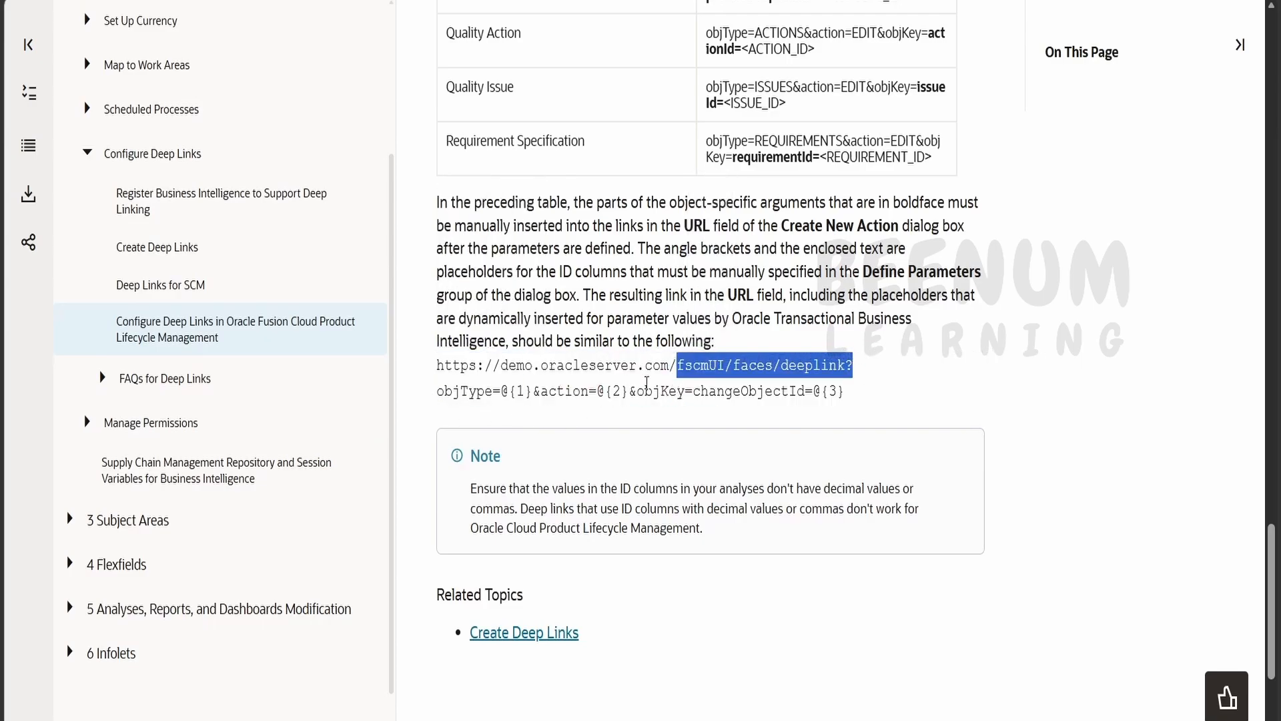
{"action": "double_click", "coordinate": [757, 390]}
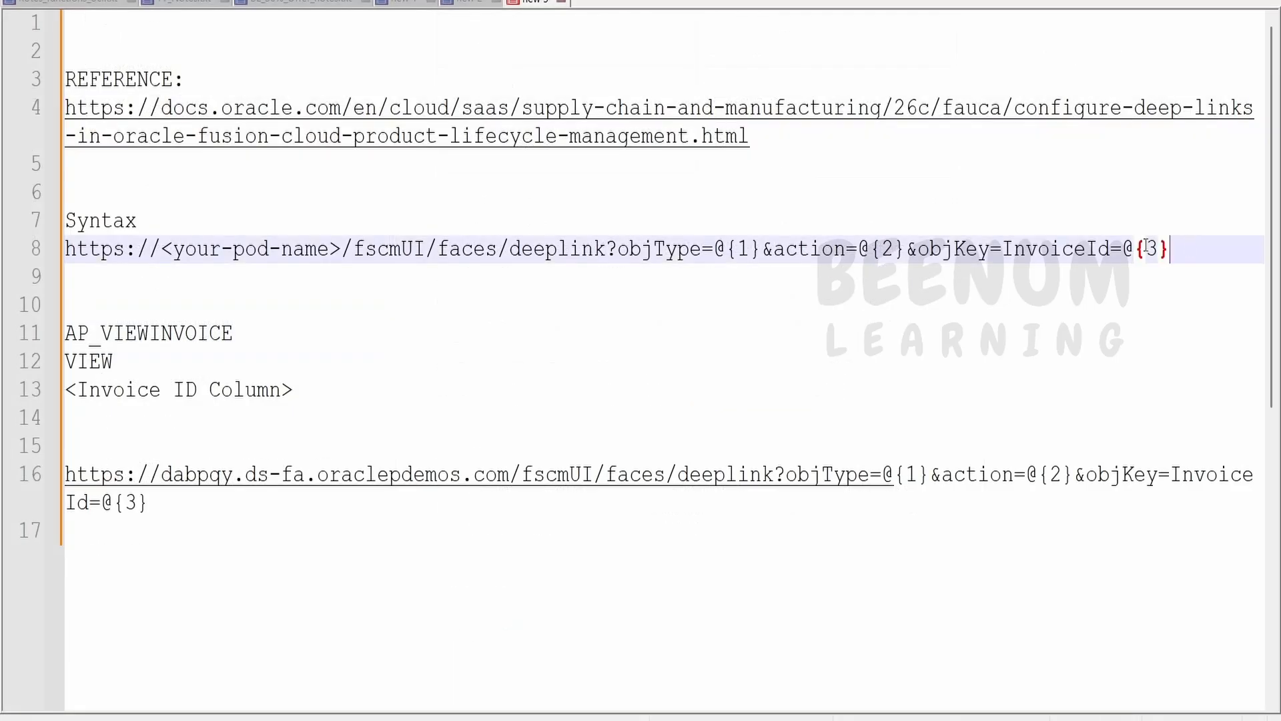
Switch to the text editor notes and examine the deep link syntax, matching AP_VIEWINVOICE, VIEW and the Invoice ID column to its three placeholders.
{"action": "left_click_drag", "start_coordinate": [1168, 249], "coordinate": [2, 251]}
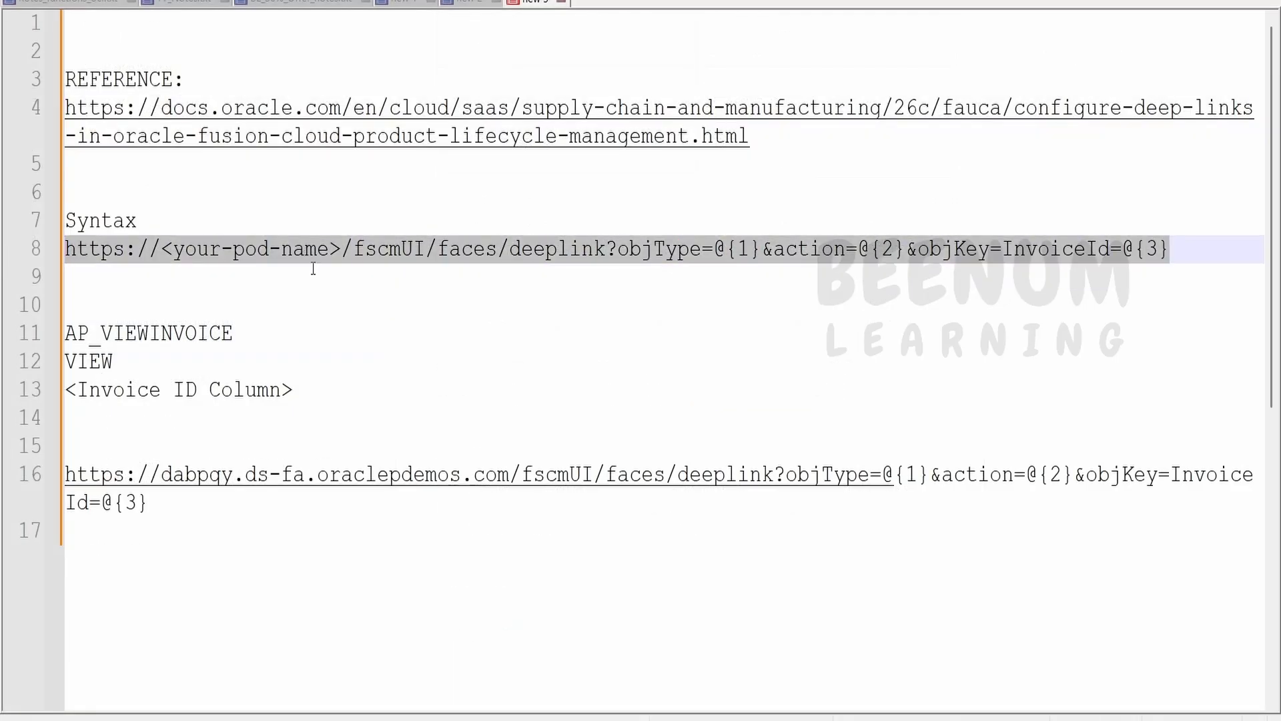
{"action": "left_click", "coordinate": [460, 334]}
{"action": "left_click_drag", "start_coordinate": [162, 249], "coordinate": [1183, 251]}
{"action": "left_click", "coordinate": [652, 246]}
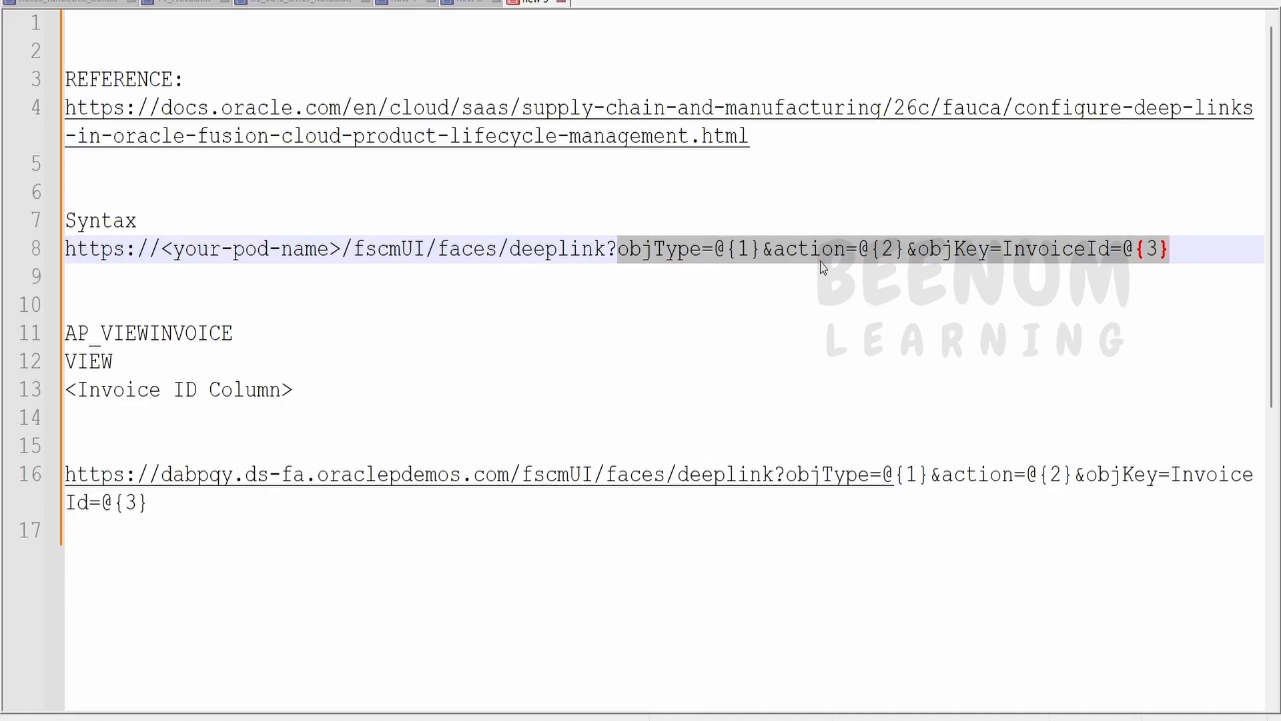
{"action": "left_click", "coordinate": [728, 247]}
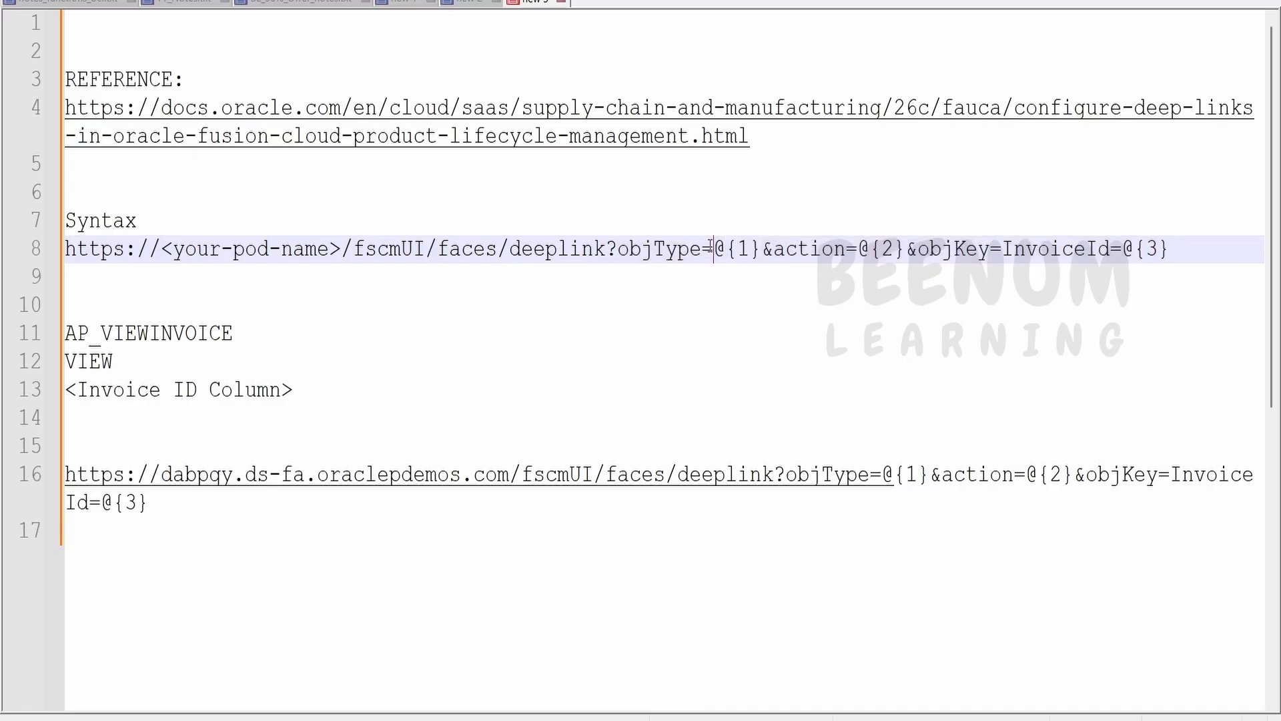
{"action": "left_click_drag", "start_coordinate": [714, 249], "coordinate": [757, 248]}
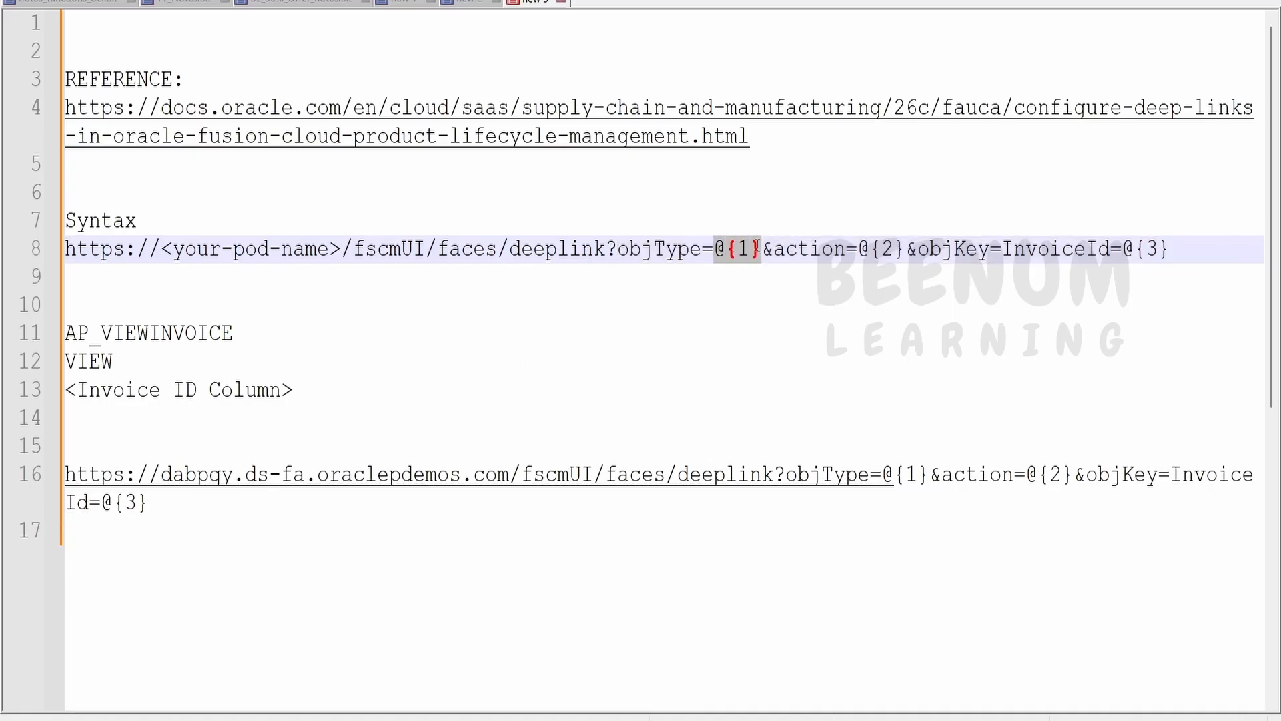
{"action": "double_click", "coordinate": [647, 256]}
{"action": "double_click", "coordinate": [193, 333]}
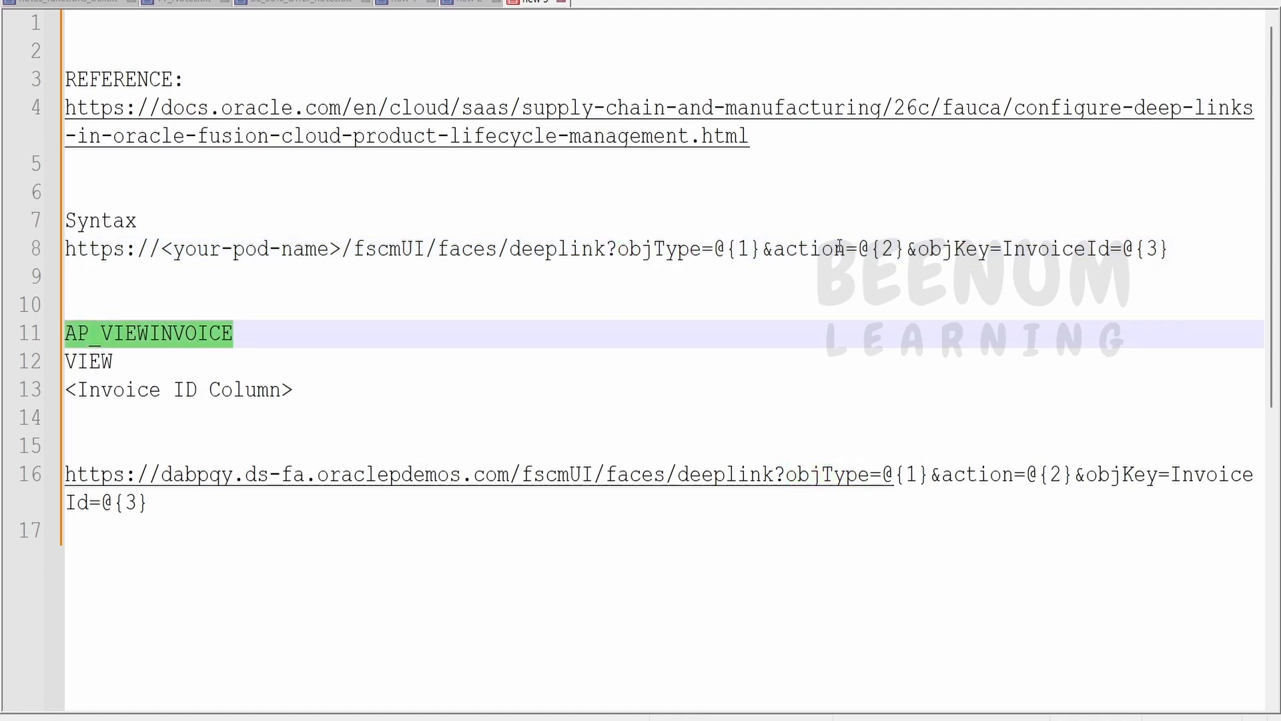
{"action": "left_click", "coordinate": [142, 353]}
{"action": "double_click", "coordinate": [101, 360]}
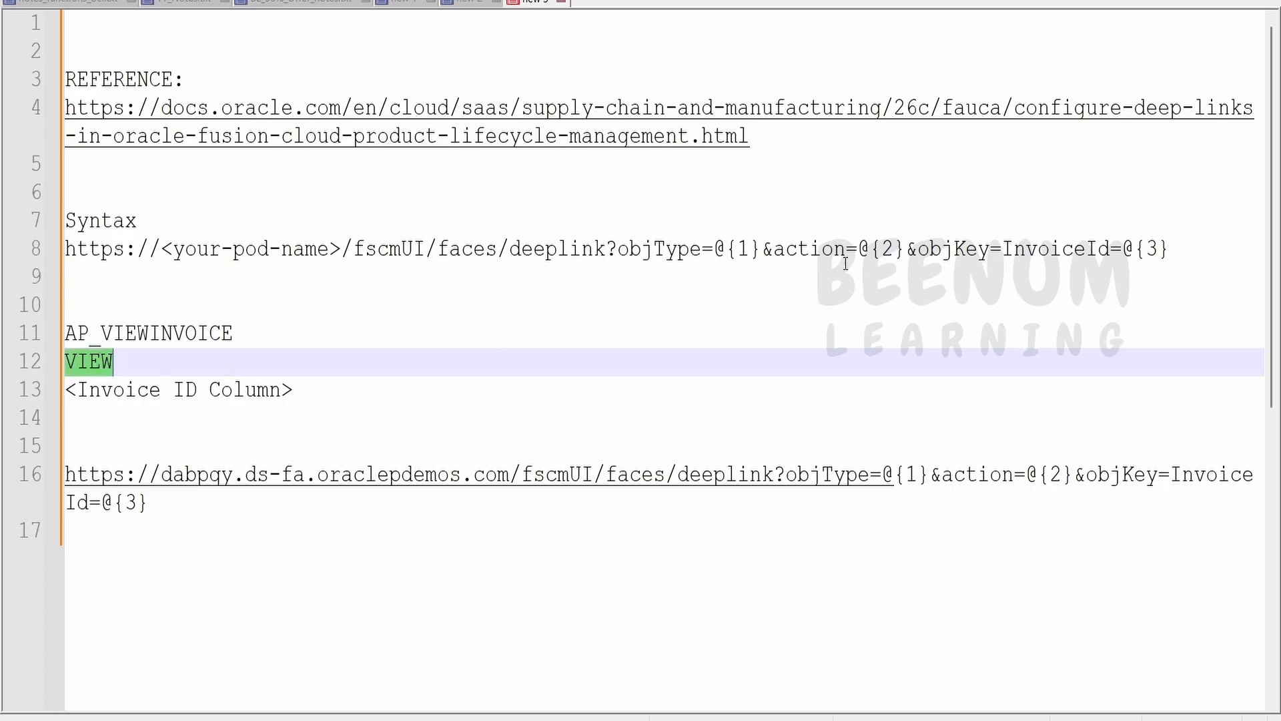
{"action": "double_click", "coordinate": [832, 251]}
{"action": "double_click", "coordinate": [101, 363]}
{"action": "left_click_drag", "start_coordinate": [1169, 251], "coordinate": [1118, 248]}
{"action": "double_click", "coordinate": [1047, 254]}
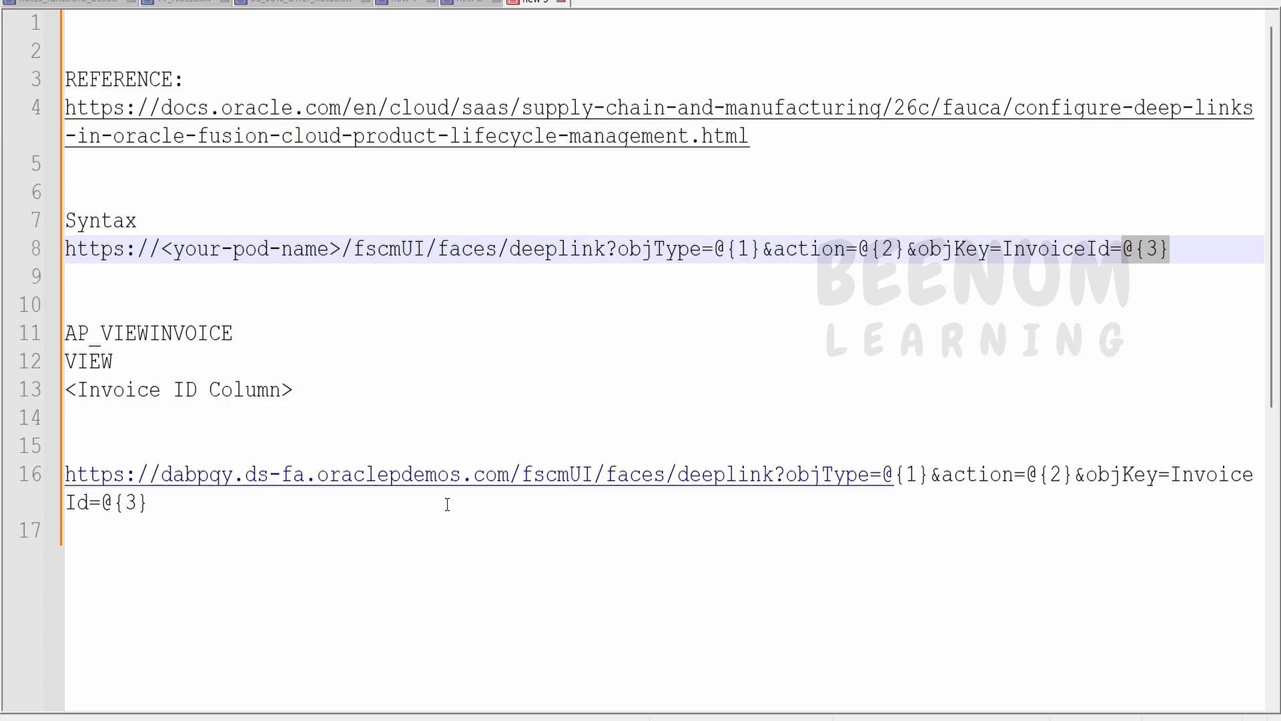
{"action": "left_click_drag", "start_coordinate": [160, 504], "coordinate": [7, 488]}
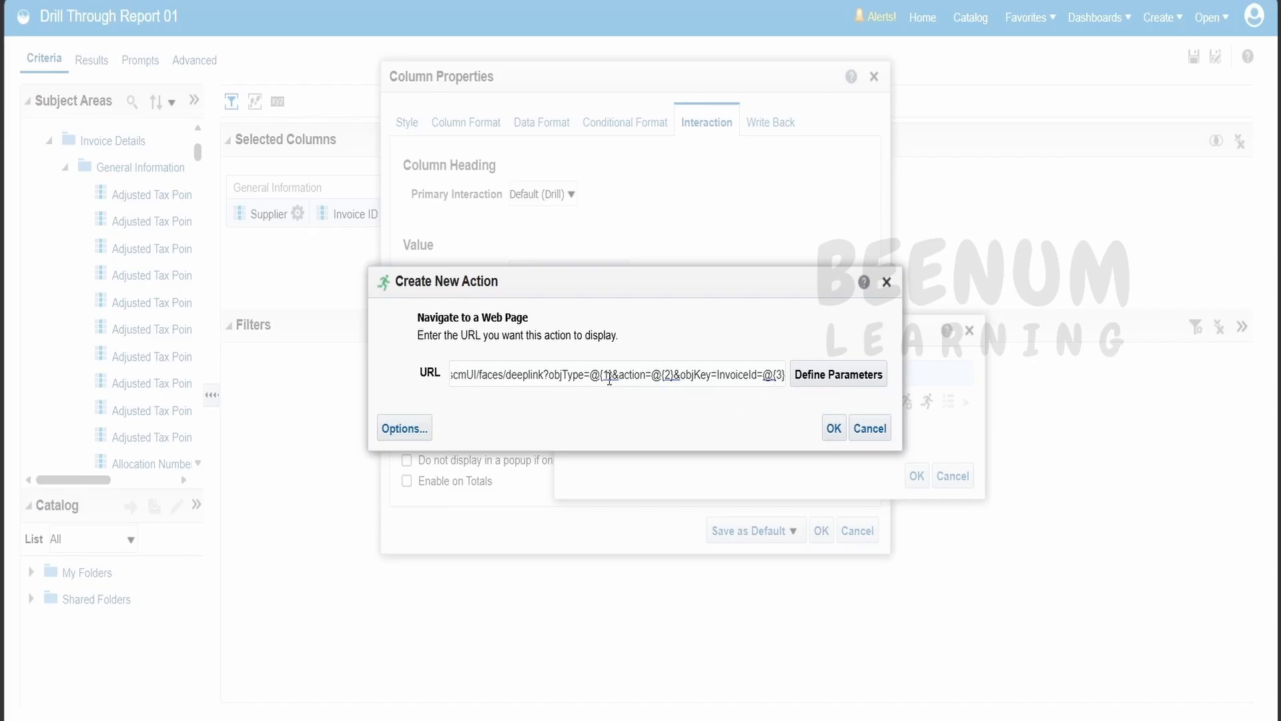
{"action": "left_click", "coordinate": [830, 382]}
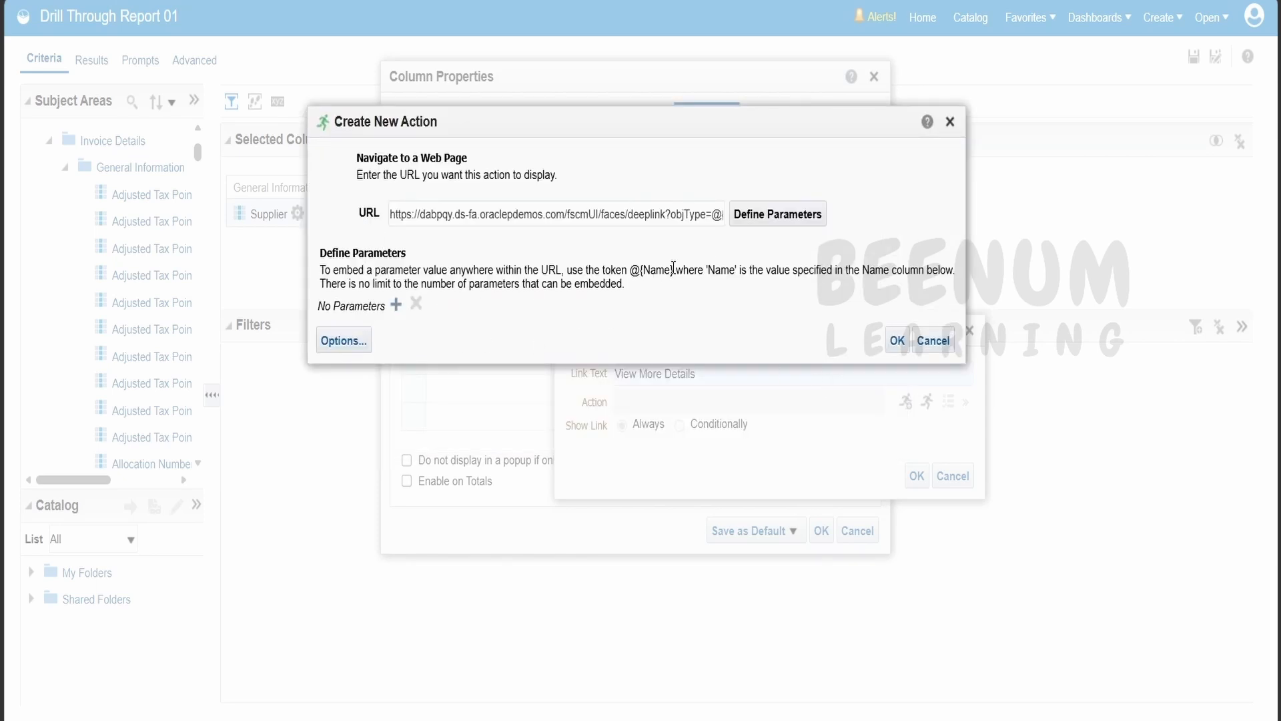
Add parameter 1 to the action with the value AP_VIEWINVOICE copied from the notes, and make it fixed and hidden.
{"action": "left_click", "coordinate": [396, 305]}
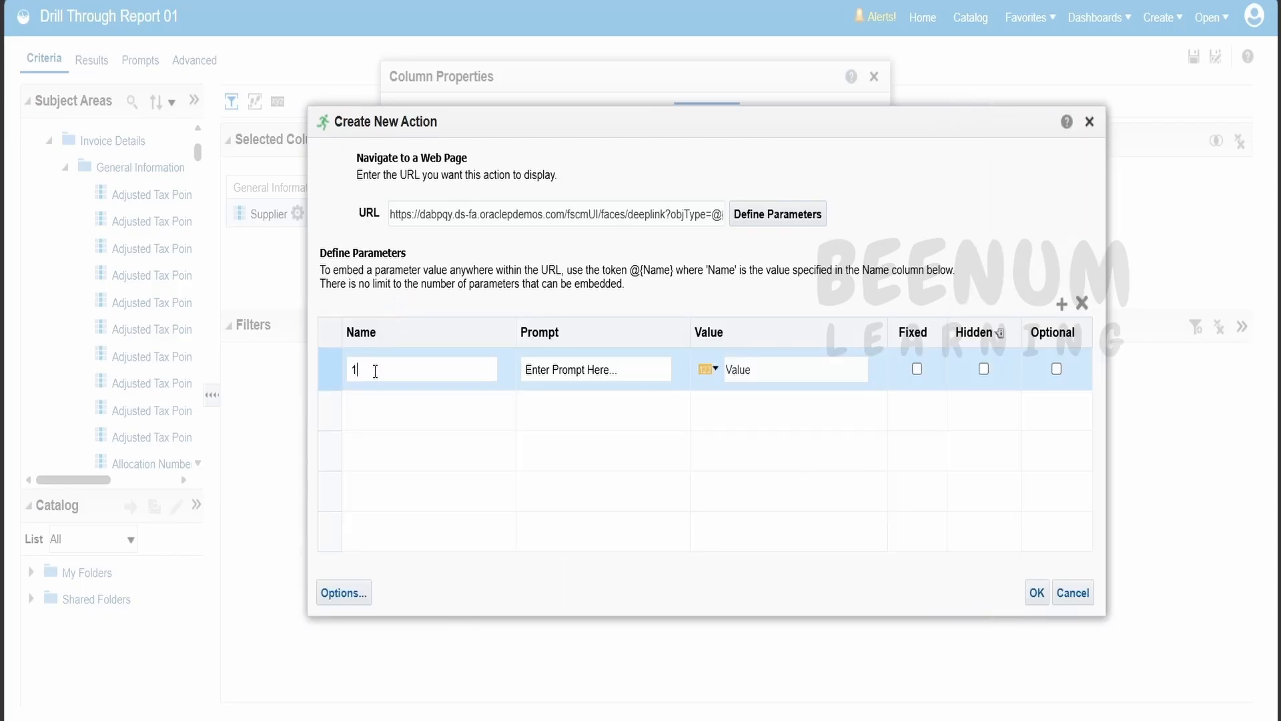
{"action": "left_click_drag", "start_coordinate": [687, 217], "coordinate": [721, 214]}
{"action": "left_click", "coordinate": [631, 215]}
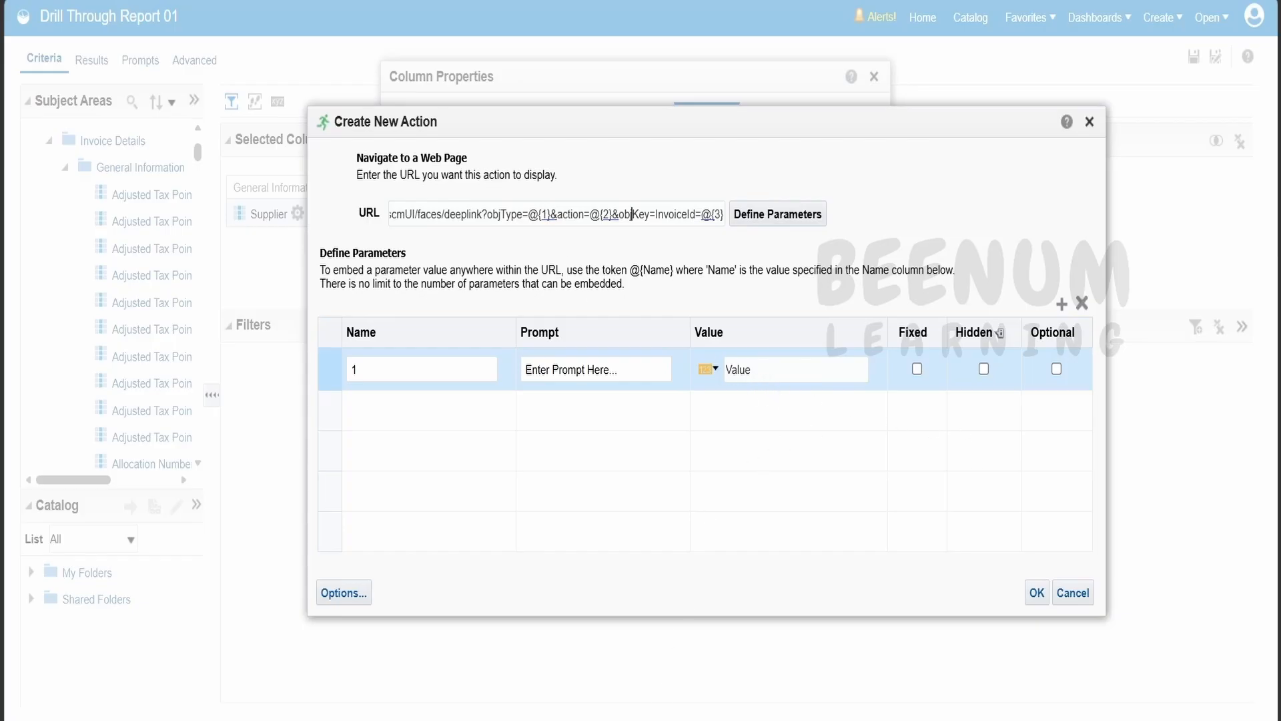
{"action": "key", "text": "alt+Tab"}
{"action": "double_click", "coordinate": [136, 333]}
{"action": "key", "text": "ctrl+c"}
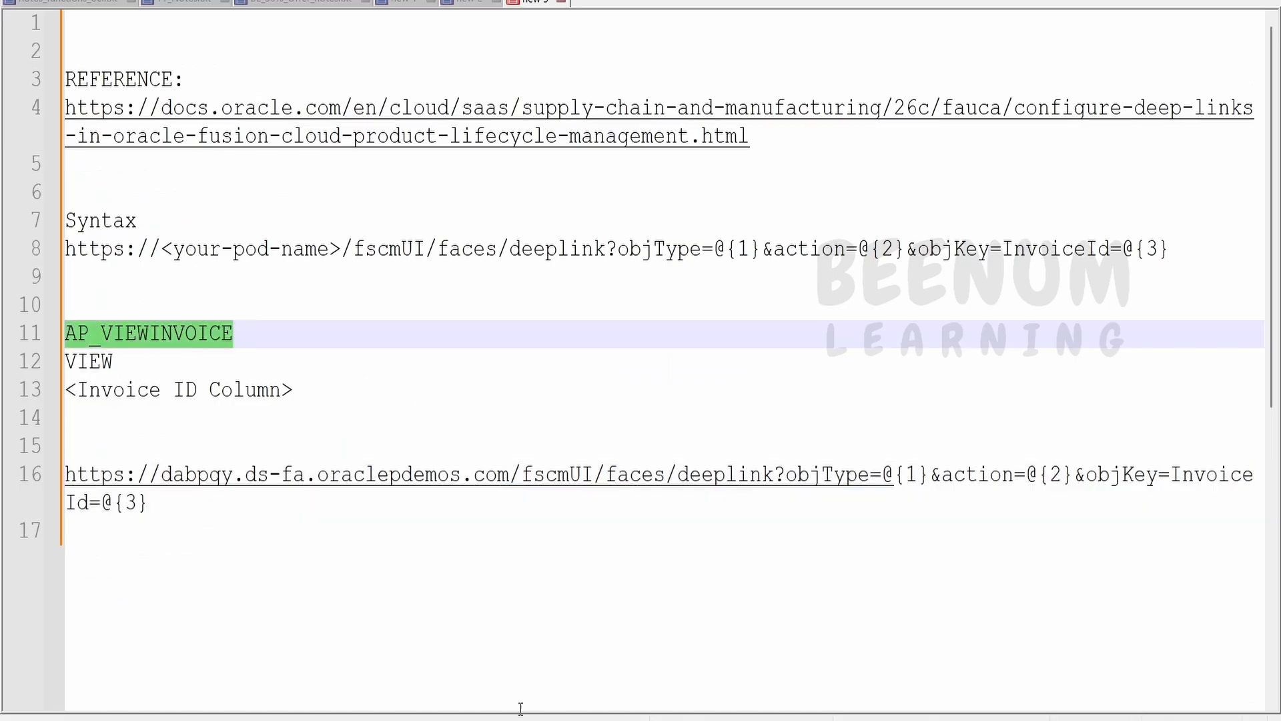
{"action": "key", "text": "alt+Tab"}
{"action": "left_click", "coordinate": [749, 368]}
{"action": "key", "text": "ctrl+v"}
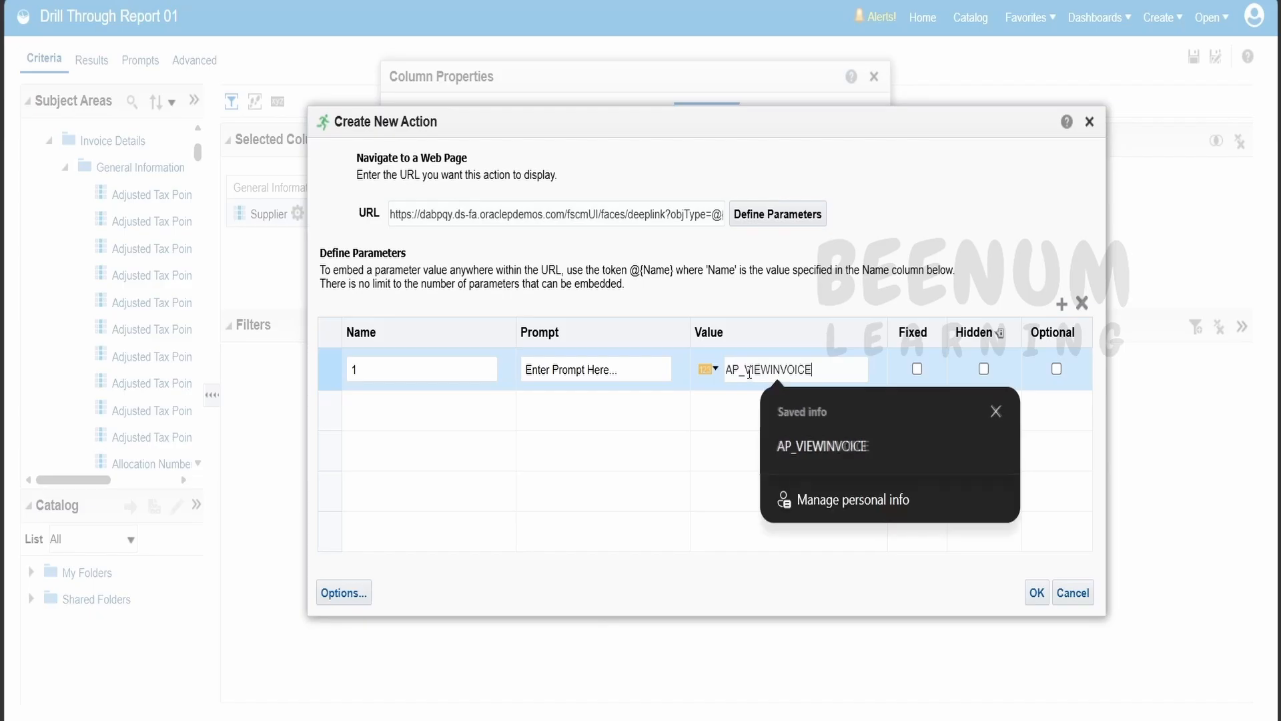
{"action": "left_click", "coordinate": [917, 368]}
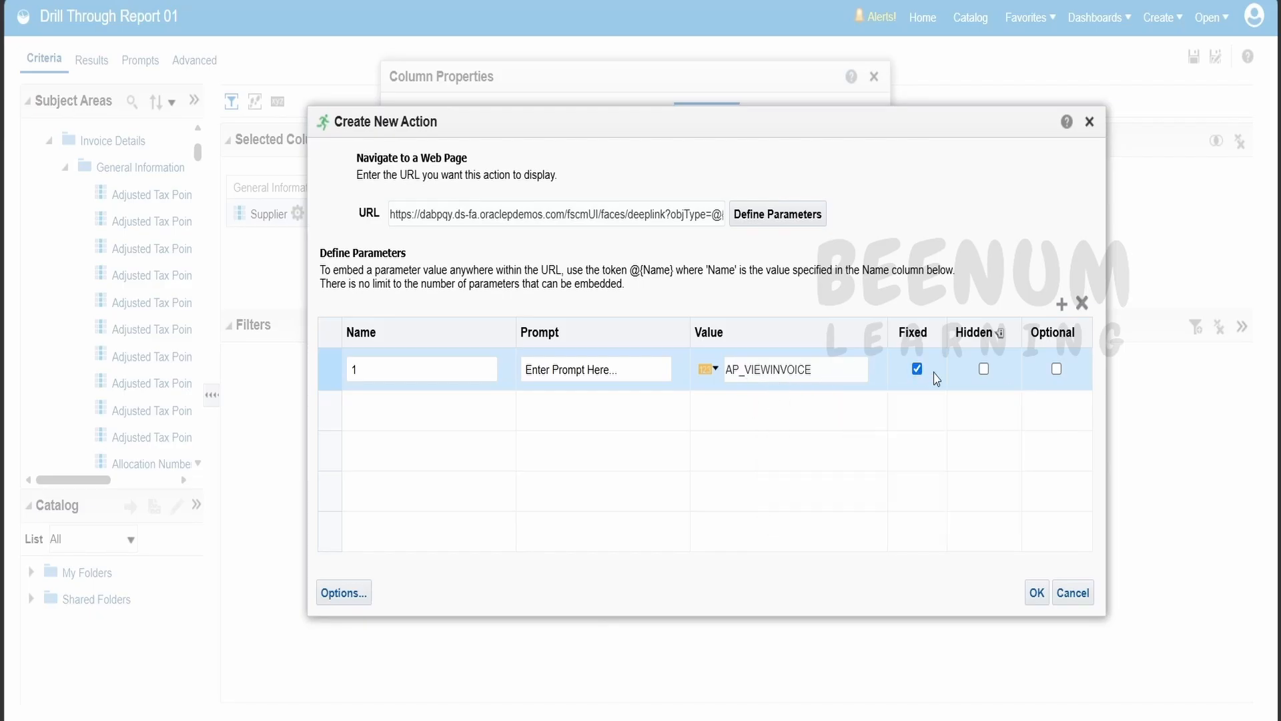
{"action": "left_click", "coordinate": [983, 368]}
Add parameter 2 to the action with the value VIEW copied from the notes, and make it fixed and hidden.
{"action": "left_click", "coordinate": [1062, 305]}
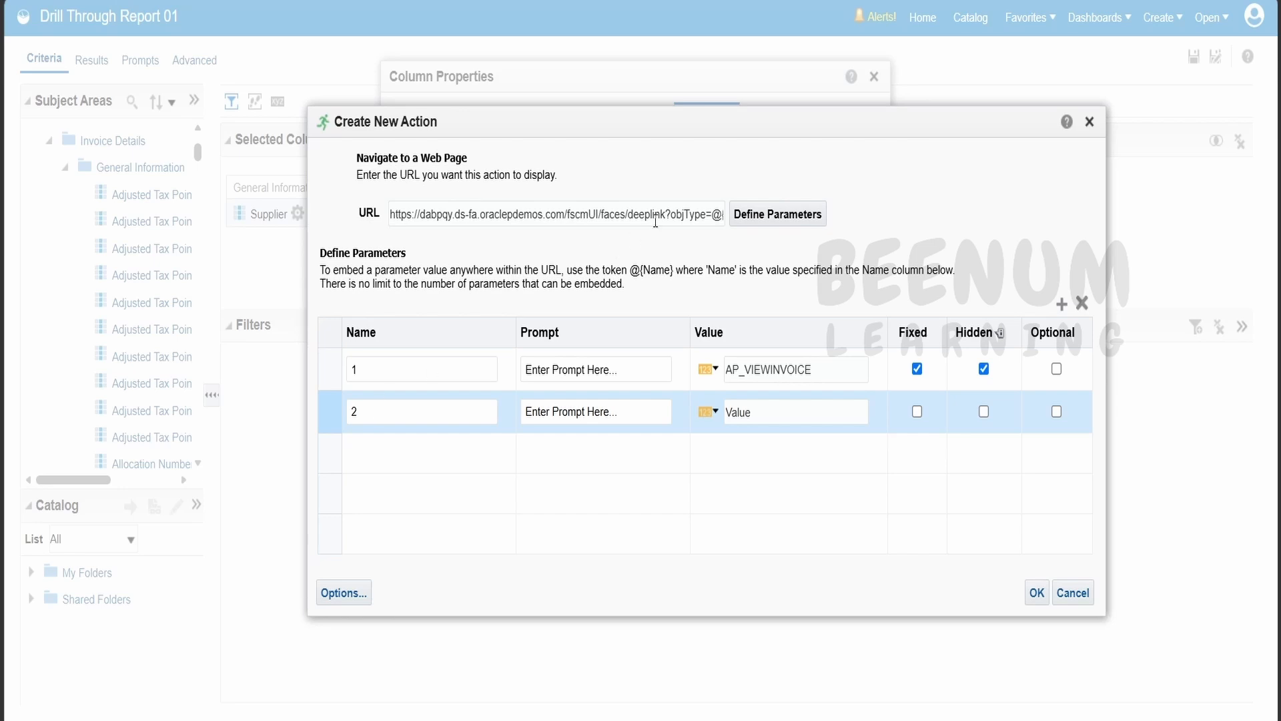
{"action": "left_click_drag", "start_coordinate": [670, 218], "coordinate": [751, 214]}
{"action": "left_click", "coordinate": [612, 219]}
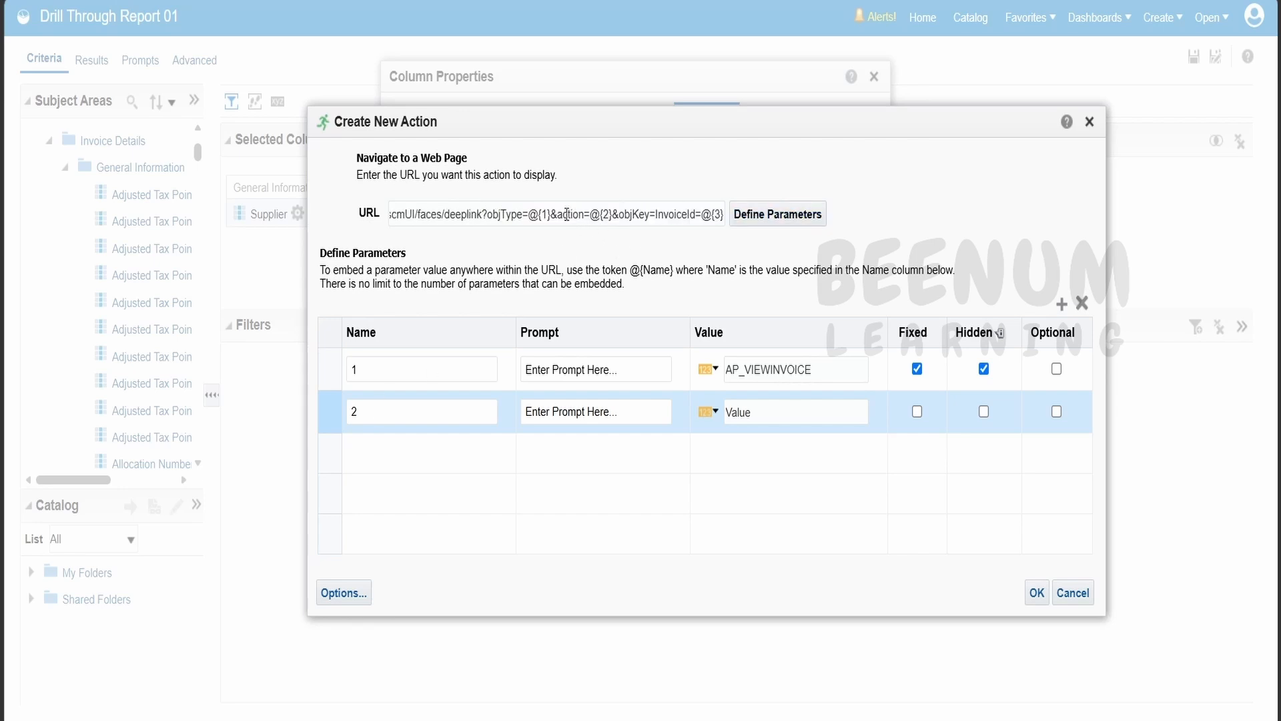
{"action": "left_click_drag", "start_coordinate": [557, 214], "coordinate": [616, 208]}
{"action": "left_click", "coordinate": [702, 720]}
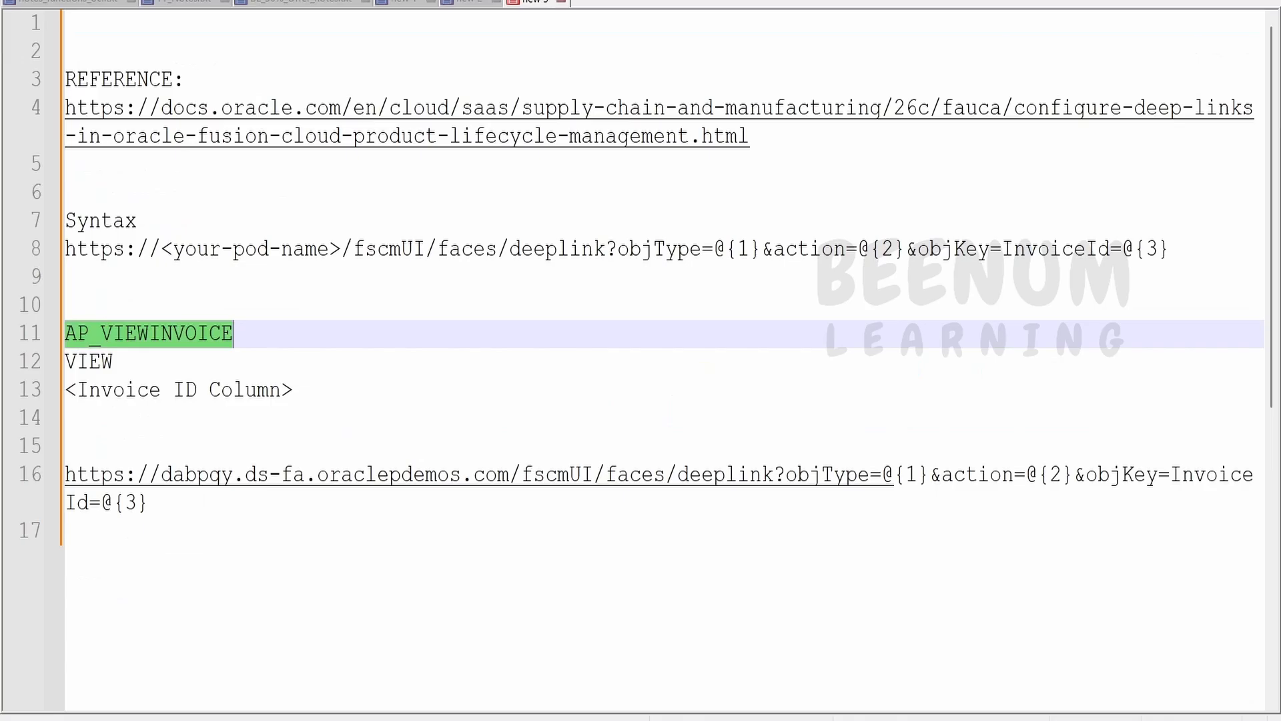
{"action": "key", "text": "Down"}
{"action": "key", "text": "shift+Home"}
{"action": "key", "text": "ctrl+c"}
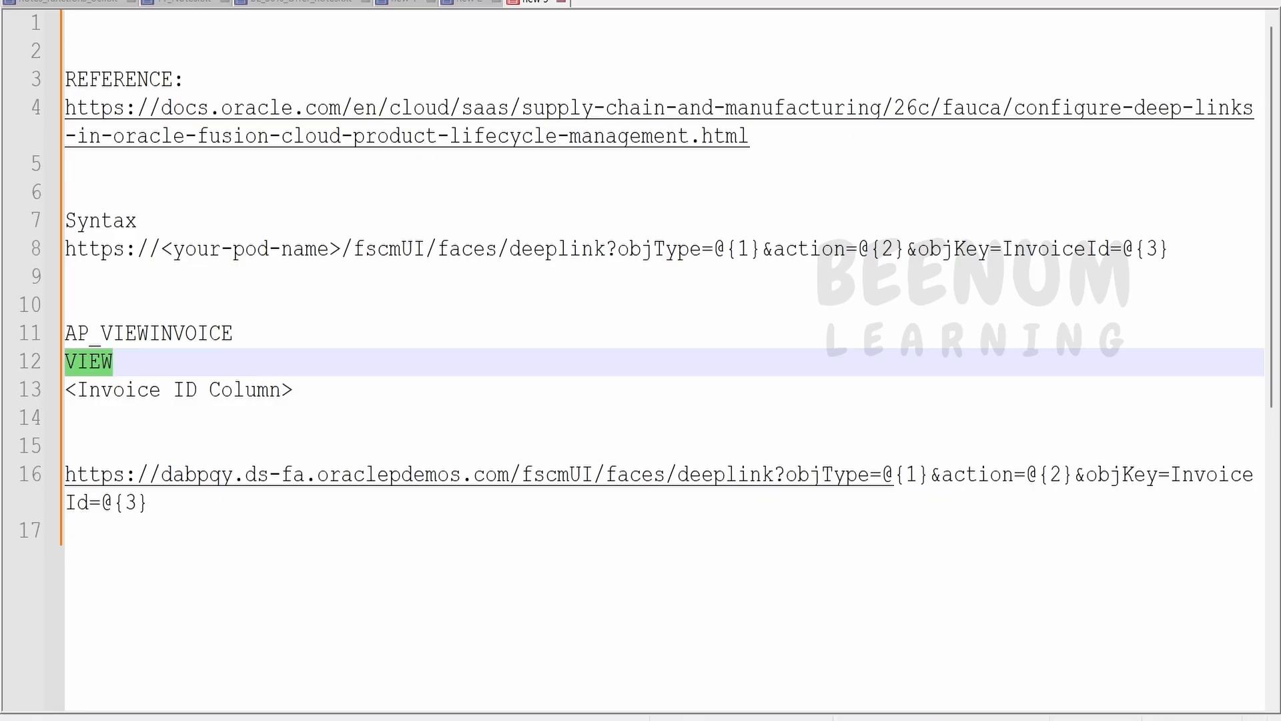
{"action": "key", "text": "alt+Tab"}
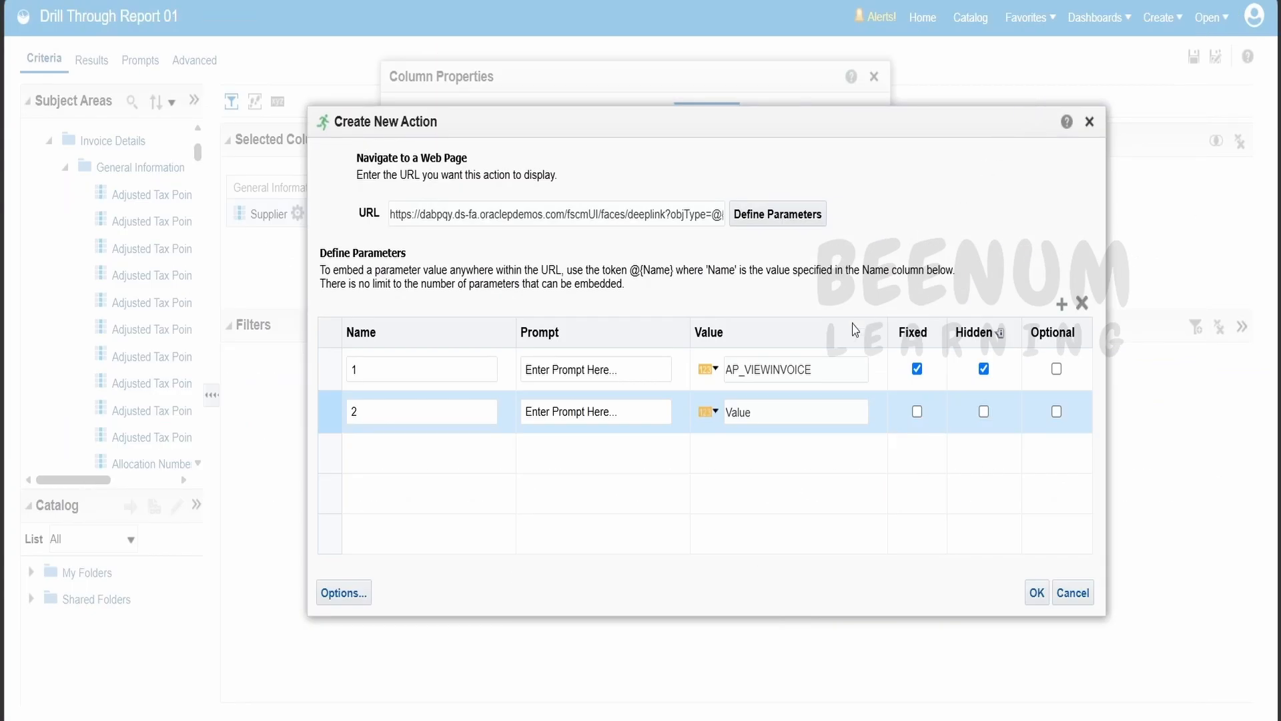
{"action": "left_click", "coordinate": [752, 423]}
{"action": "key", "text": "ctrl+v"}
{"action": "left_click", "coordinate": [917, 412]}
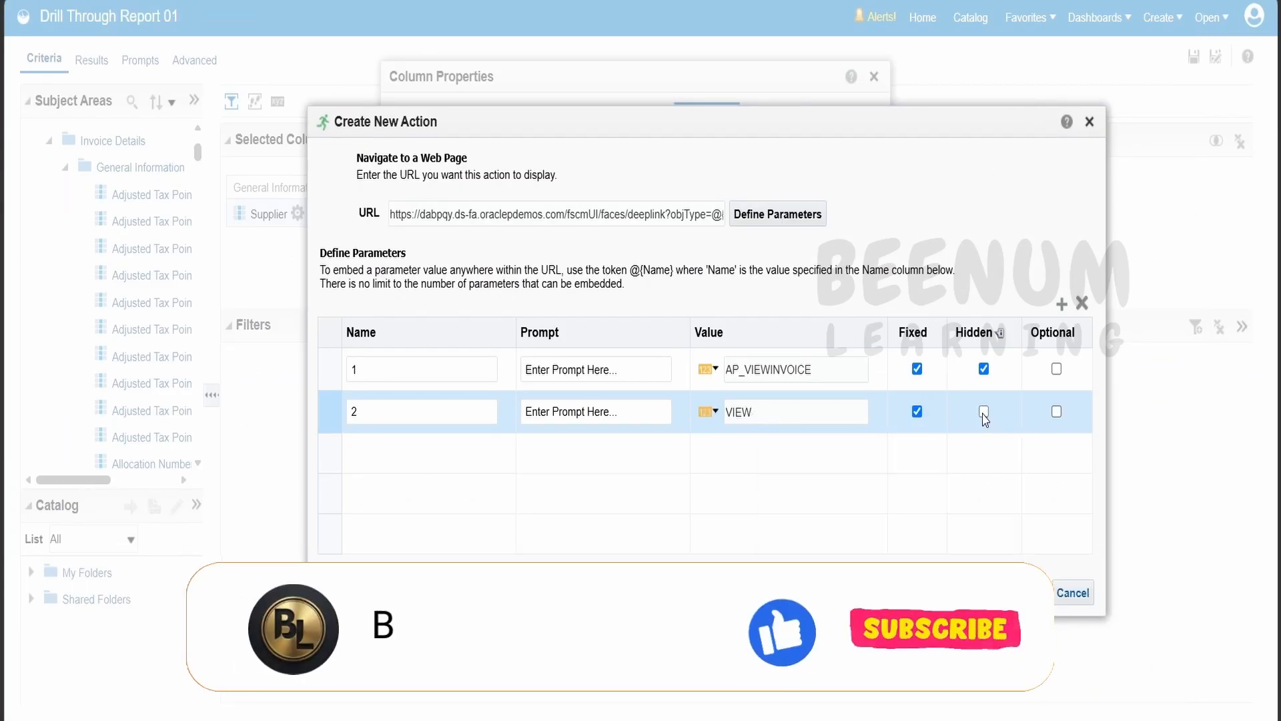
{"action": "left_click", "coordinate": [983, 411]}
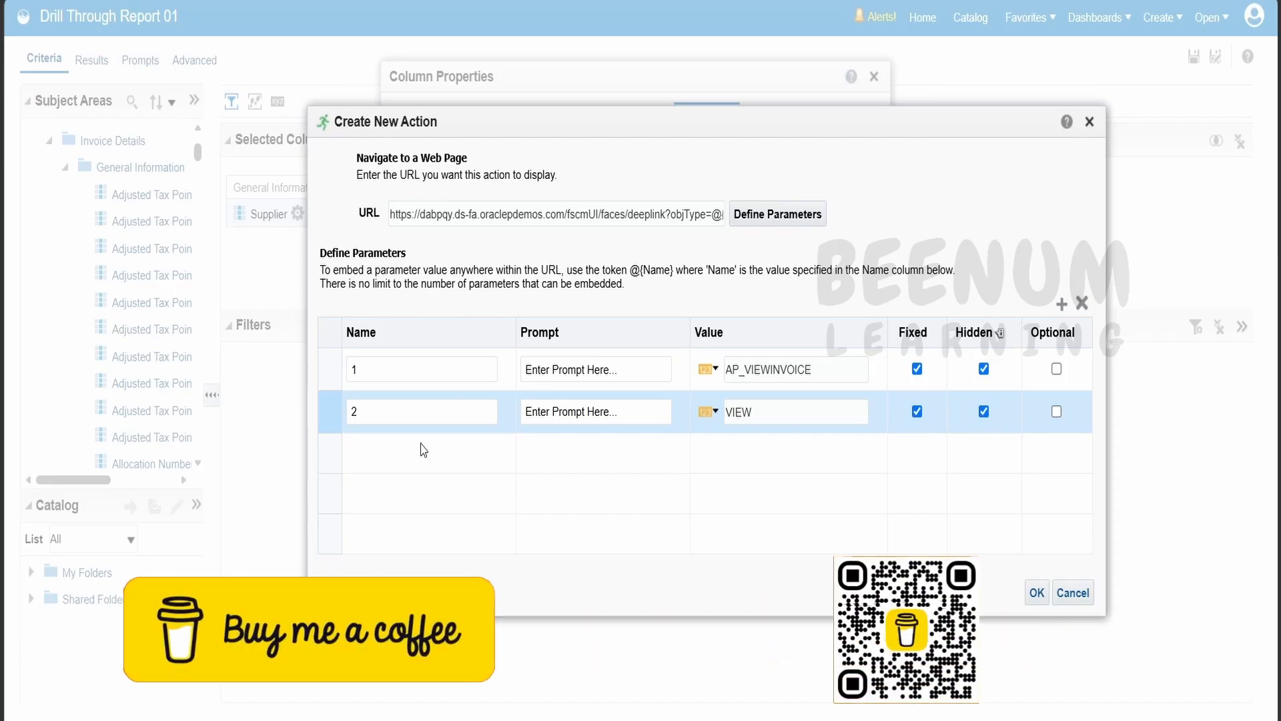
Add parameter 3 with the column value "- General Information"."Invoice ID", make it fixed and hidden, and accept the new action.
{"action": "left_click", "coordinate": [1061, 303]}
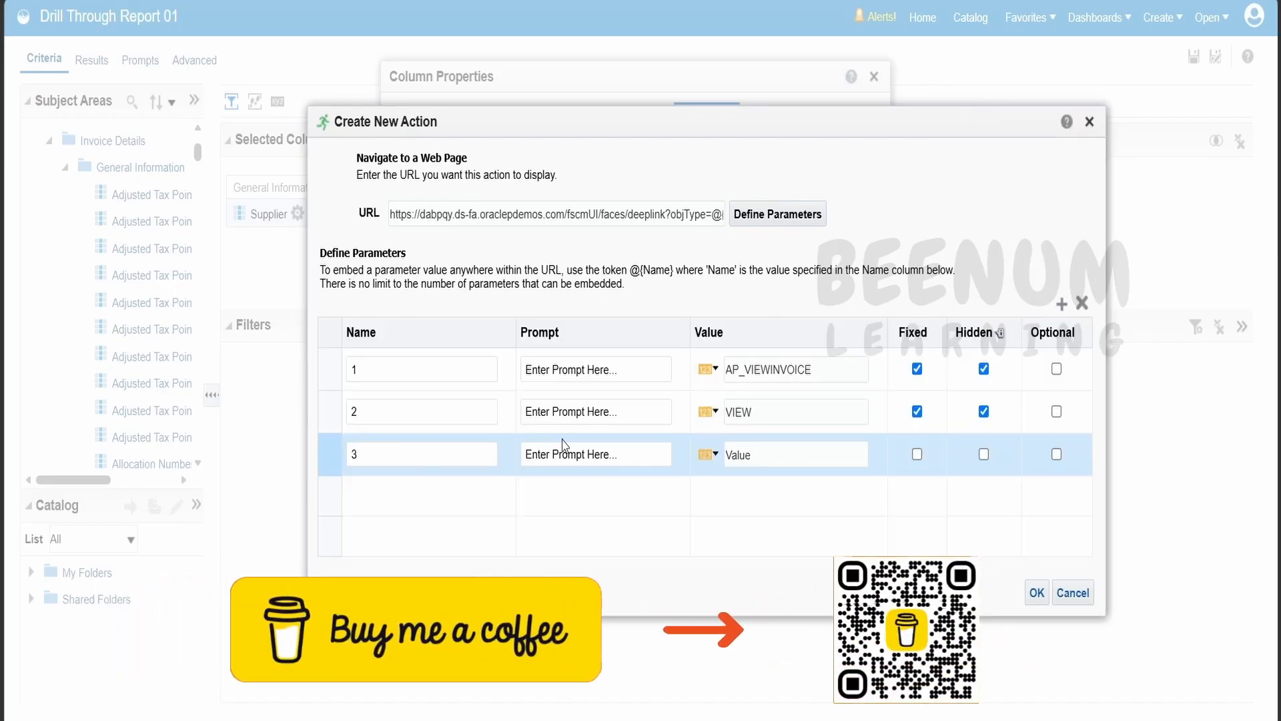
{"action": "left_click", "coordinate": [711, 454]}
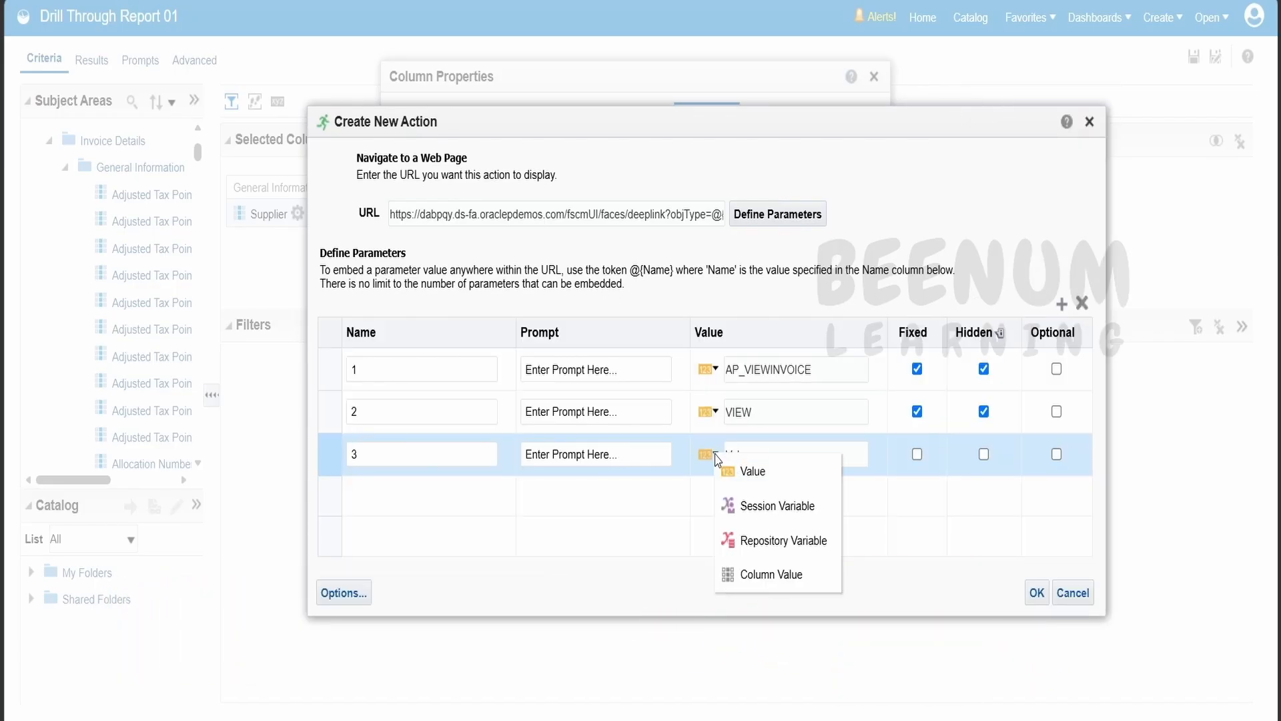
{"action": "left_click", "coordinate": [771, 574]}
{"action": "left_click", "coordinate": [873, 456]}
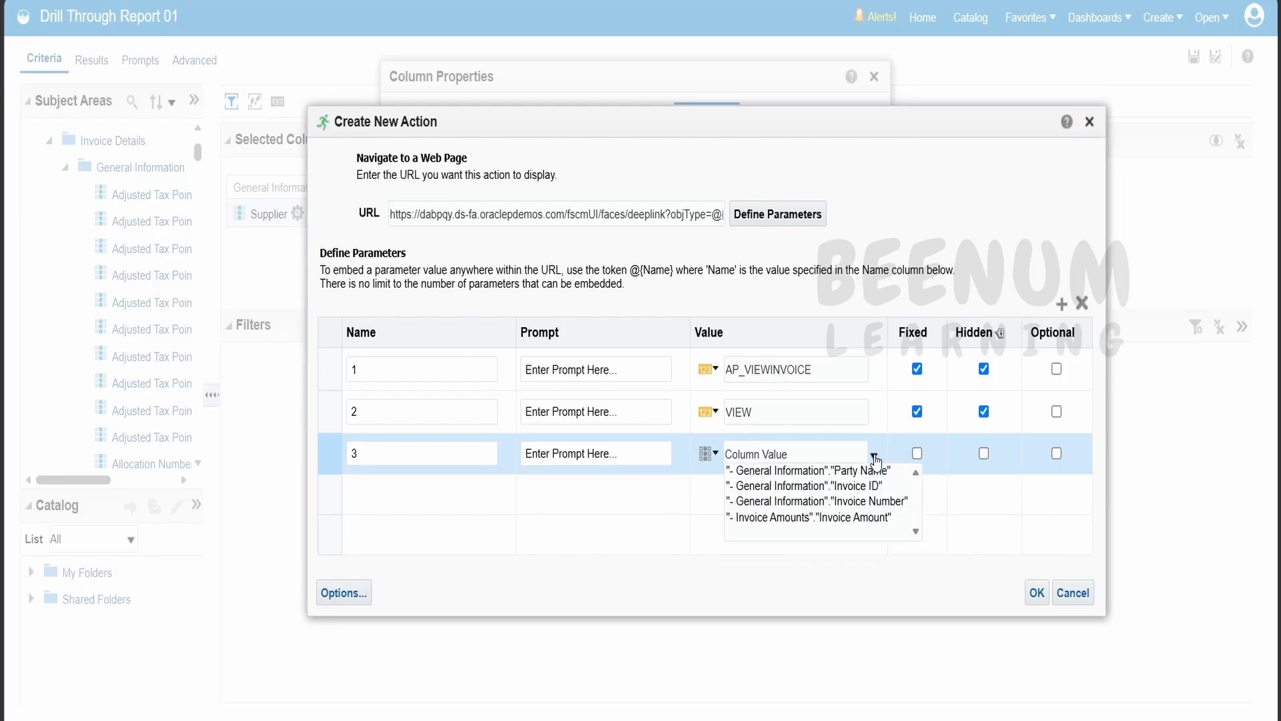
{"action": "left_click", "coordinate": [864, 486]}
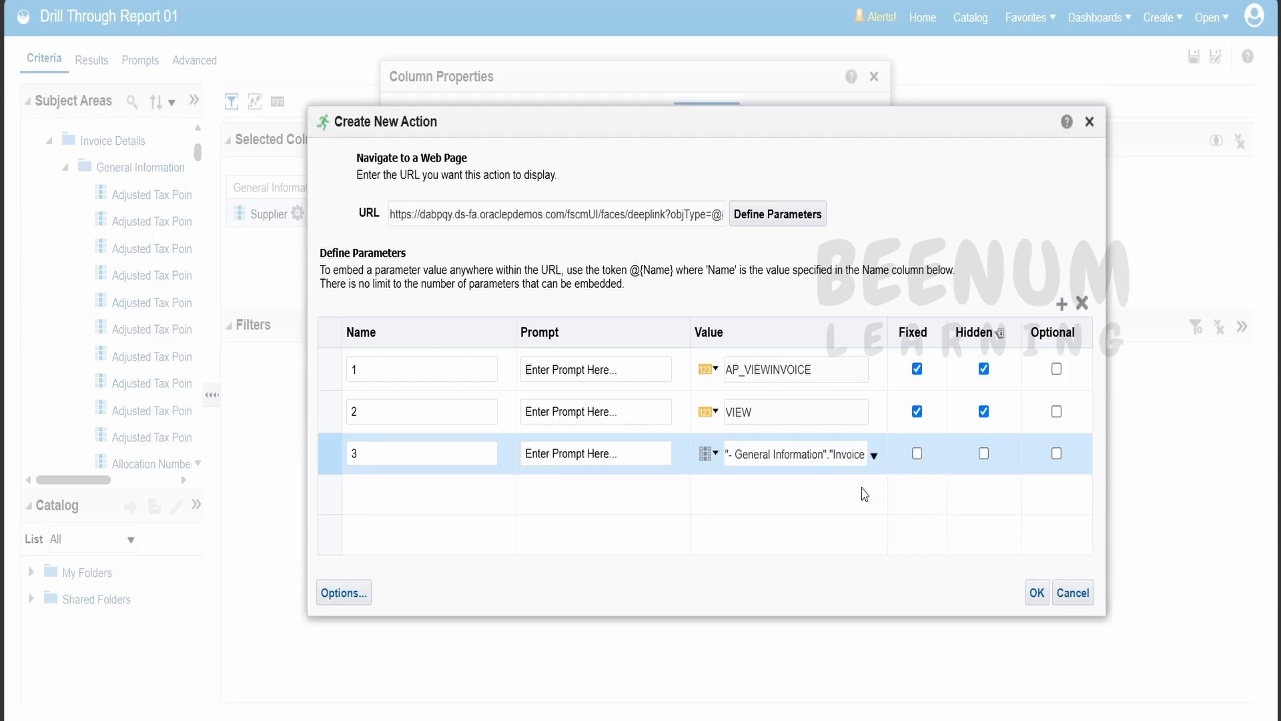
{"action": "left_click", "coordinate": [917, 454]}
{"action": "left_click", "coordinate": [984, 456]}
{"action": "left_click", "coordinate": [1035, 593]}
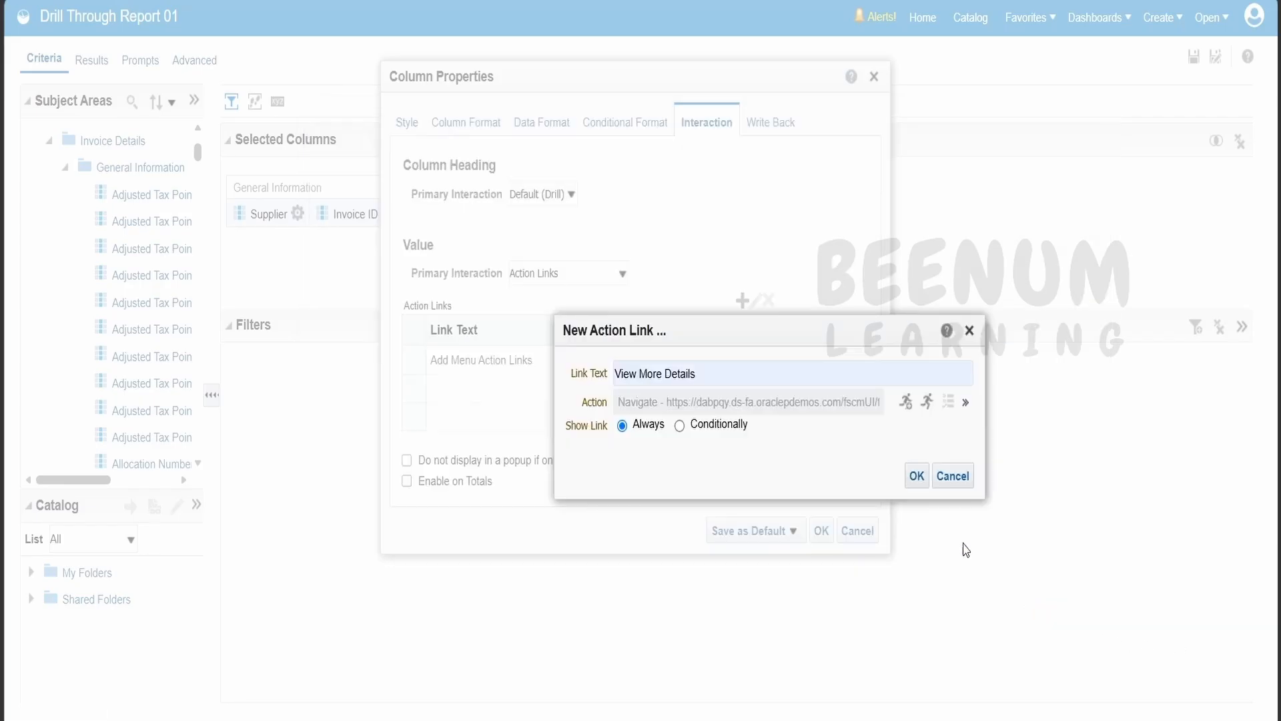
Switch to the Oracle deep link documentation and copy the paragraph explaining the ID placeholders and resulting URL, then return to the analysis.
{"action": "key", "text": "ctrl+Tab"}
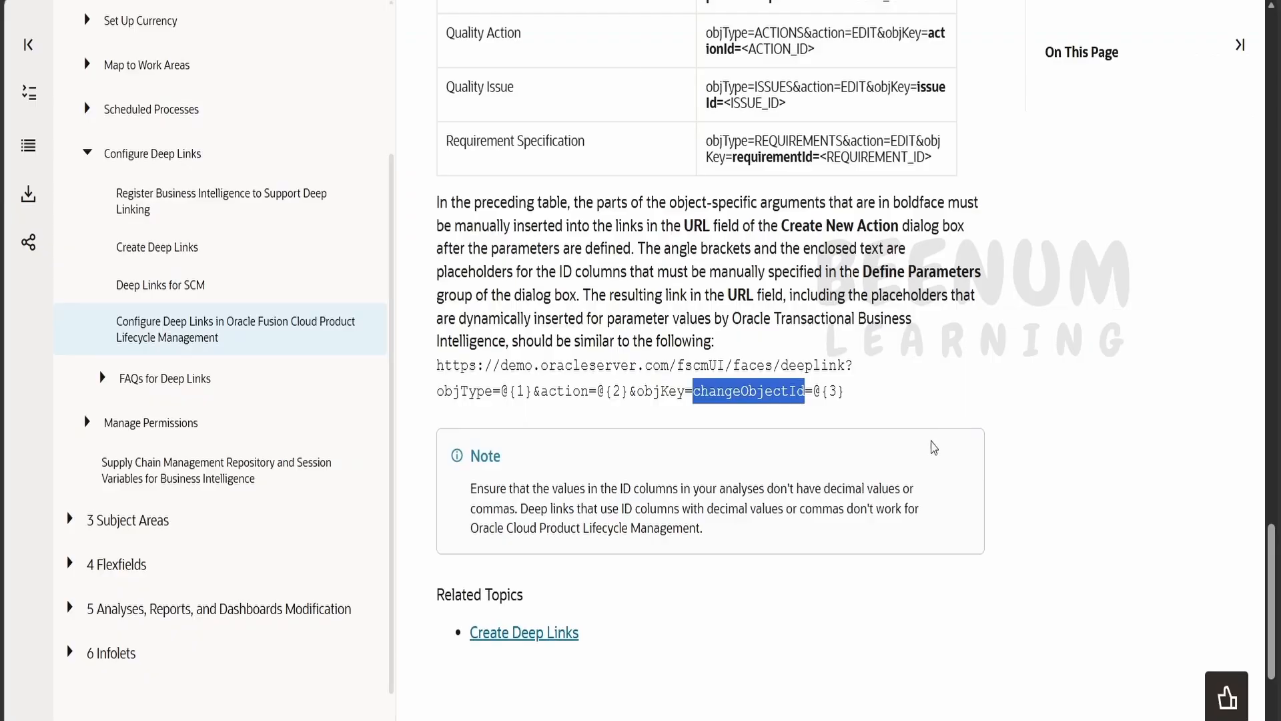
{"action": "scroll", "coordinate": [933, 460], "scroll_direction": "down", "scroll_amount": 2}
{"action": "left_click_drag", "start_coordinate": [845, 290], "coordinate": [440, 100]}
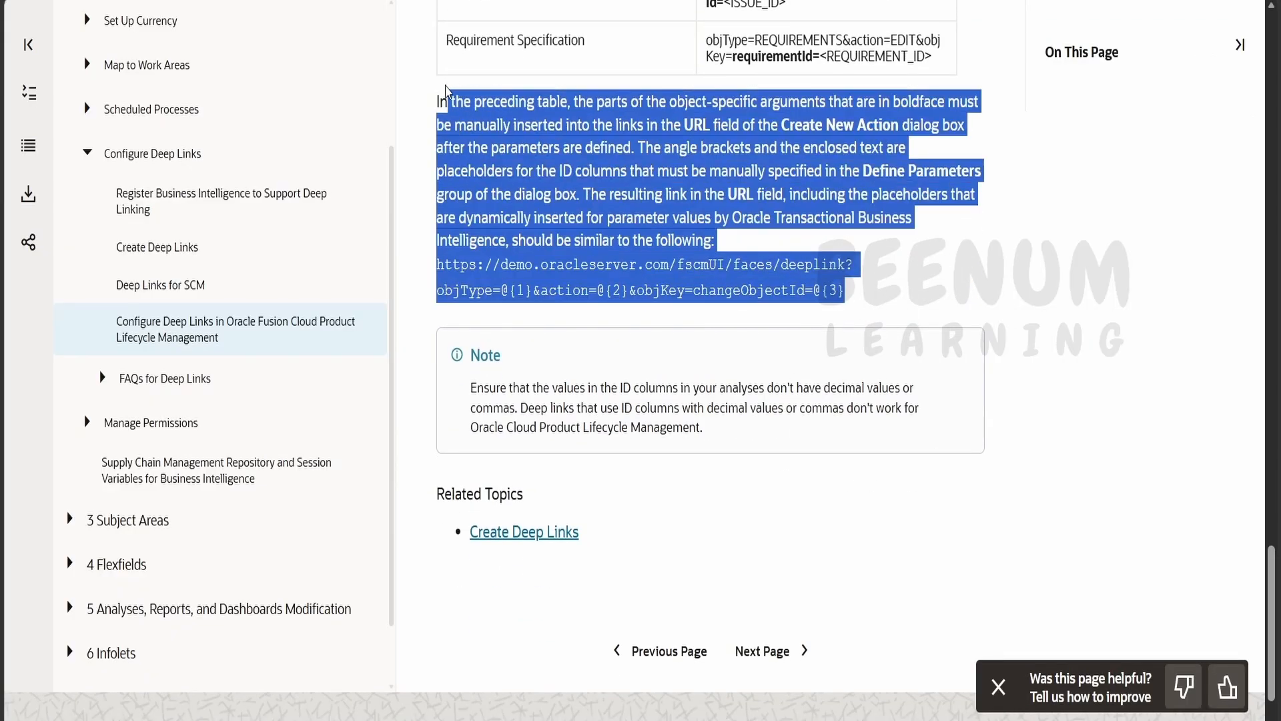
{"action": "key", "text": "ctrl+c"}
{"action": "key", "text": "ctrl+Tab"}
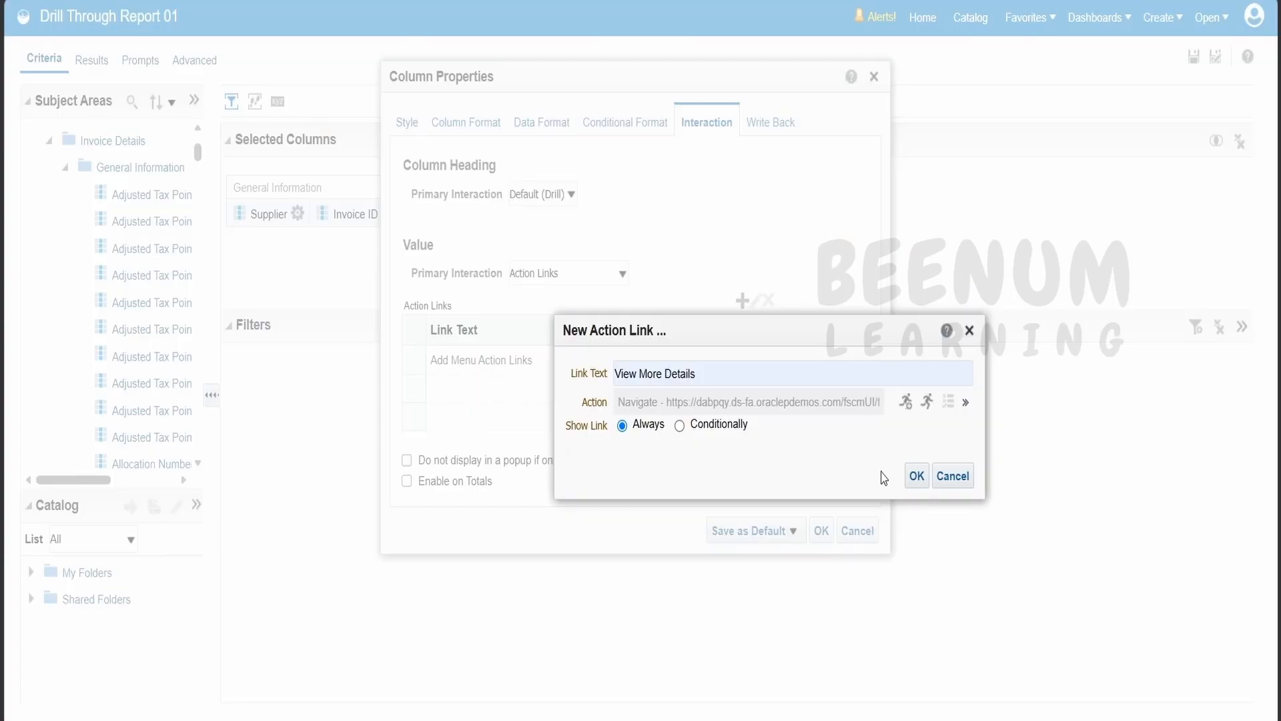
Accept the View More Details action link and the column properties, and save the analysis.
{"action": "left_click", "coordinate": [917, 476]}
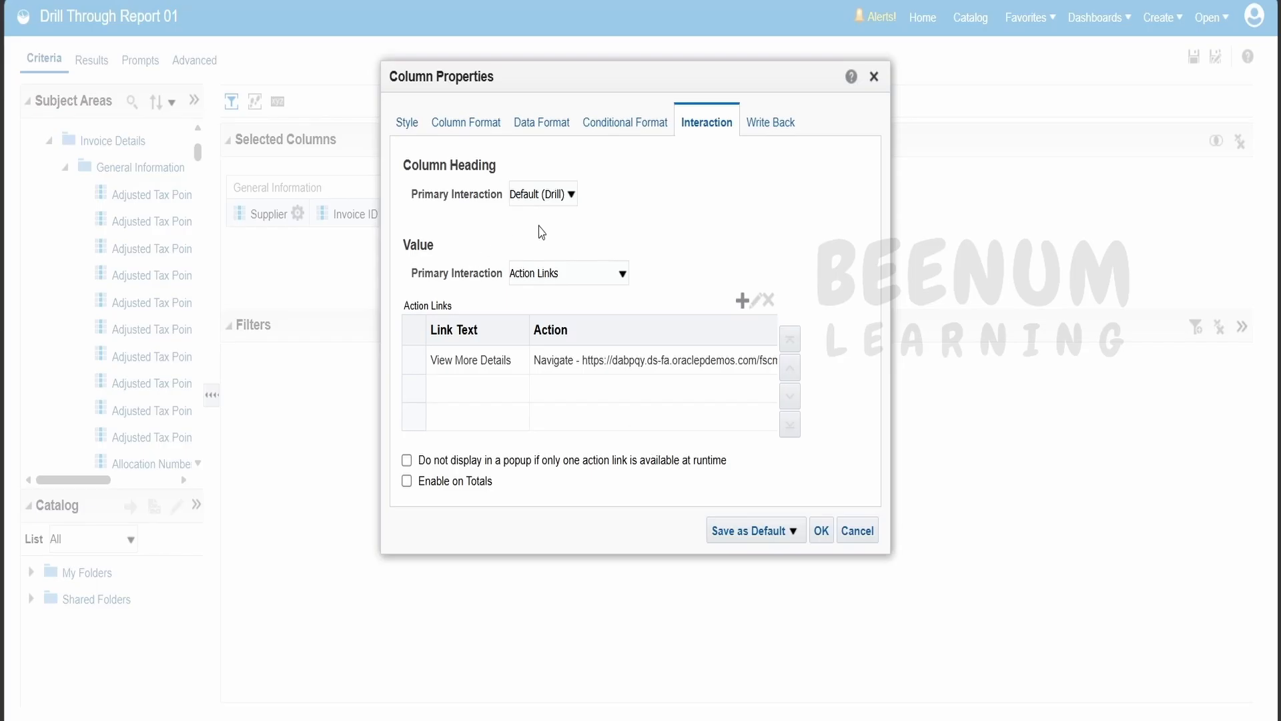
{"action": "left_click", "coordinate": [822, 532]}
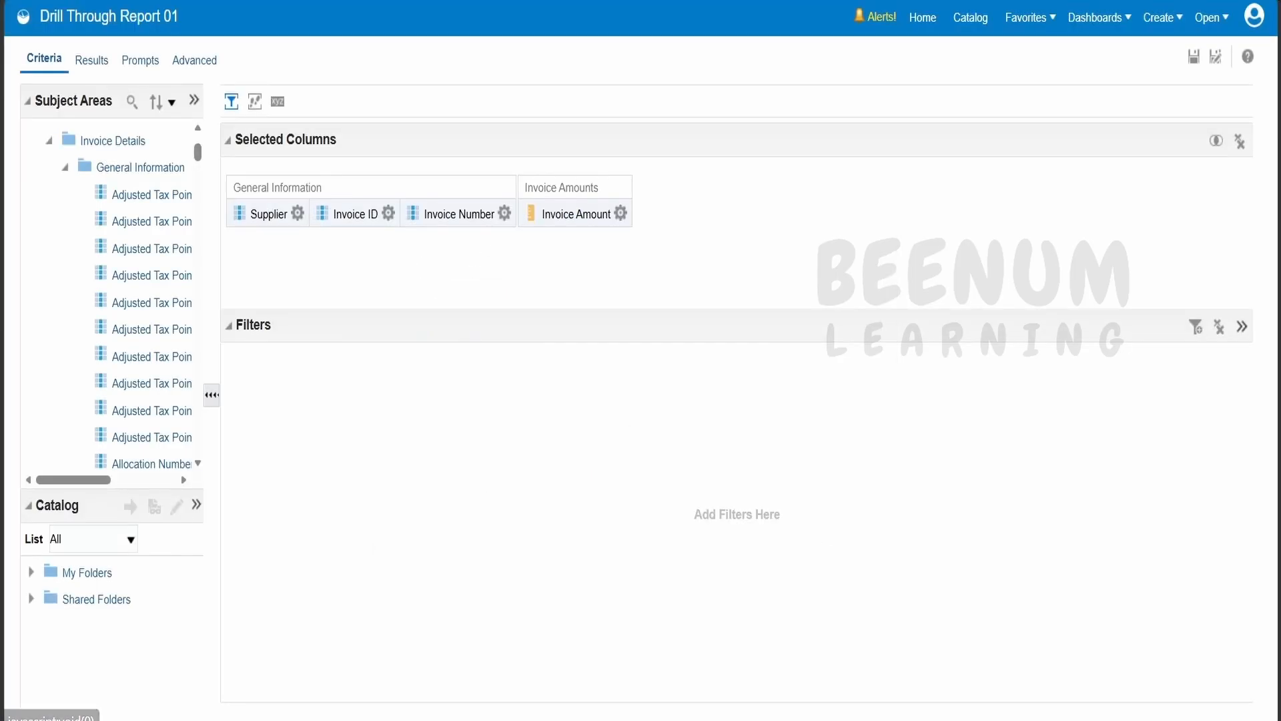
{"action": "left_click", "coordinate": [1196, 60]}
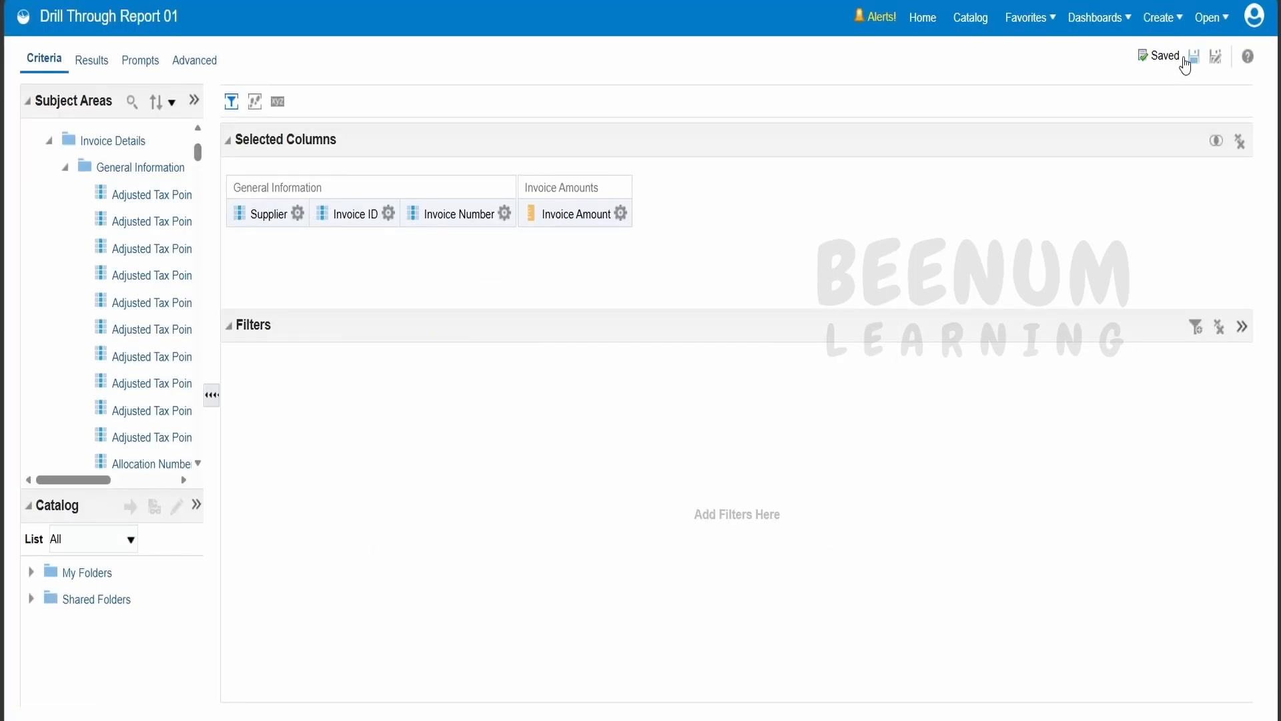
Open Drill Through Report 01 from the Shared Folders/Custom/ABC1010 catalog folder and look through its invoice rows.
{"action": "left_click", "coordinate": [961, 32]}
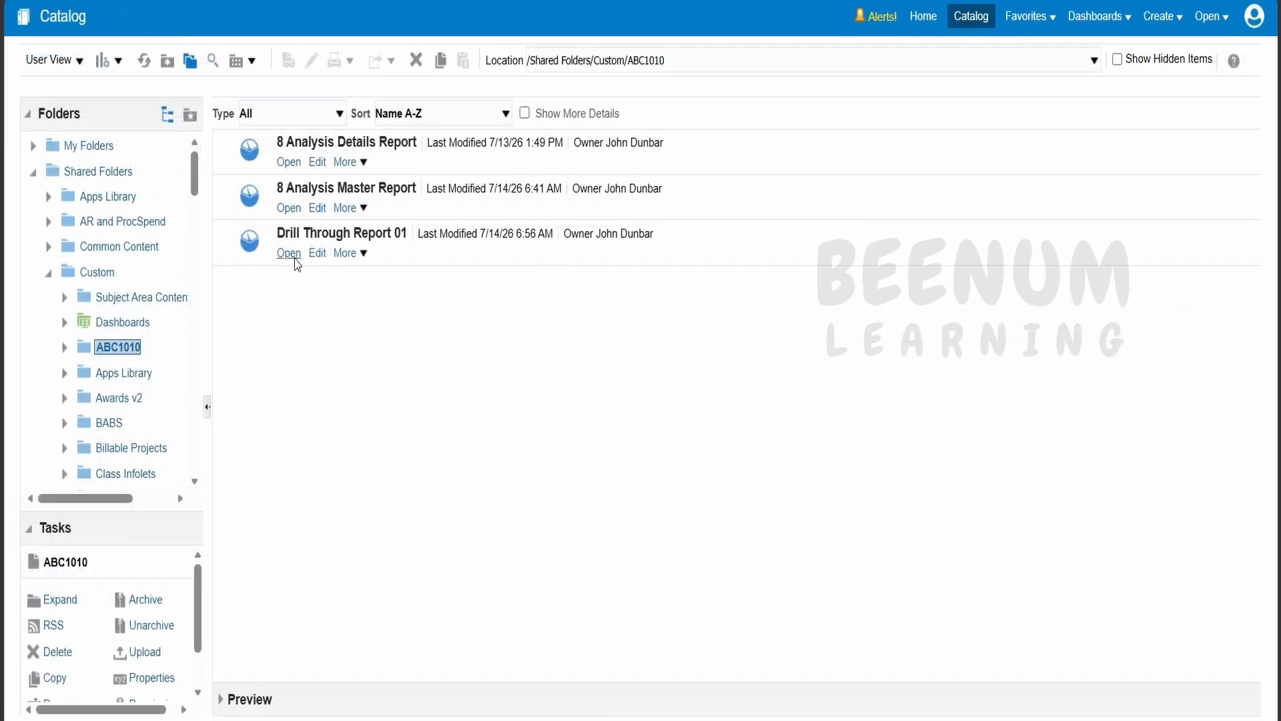
{"action": "left_click", "coordinate": [289, 254]}
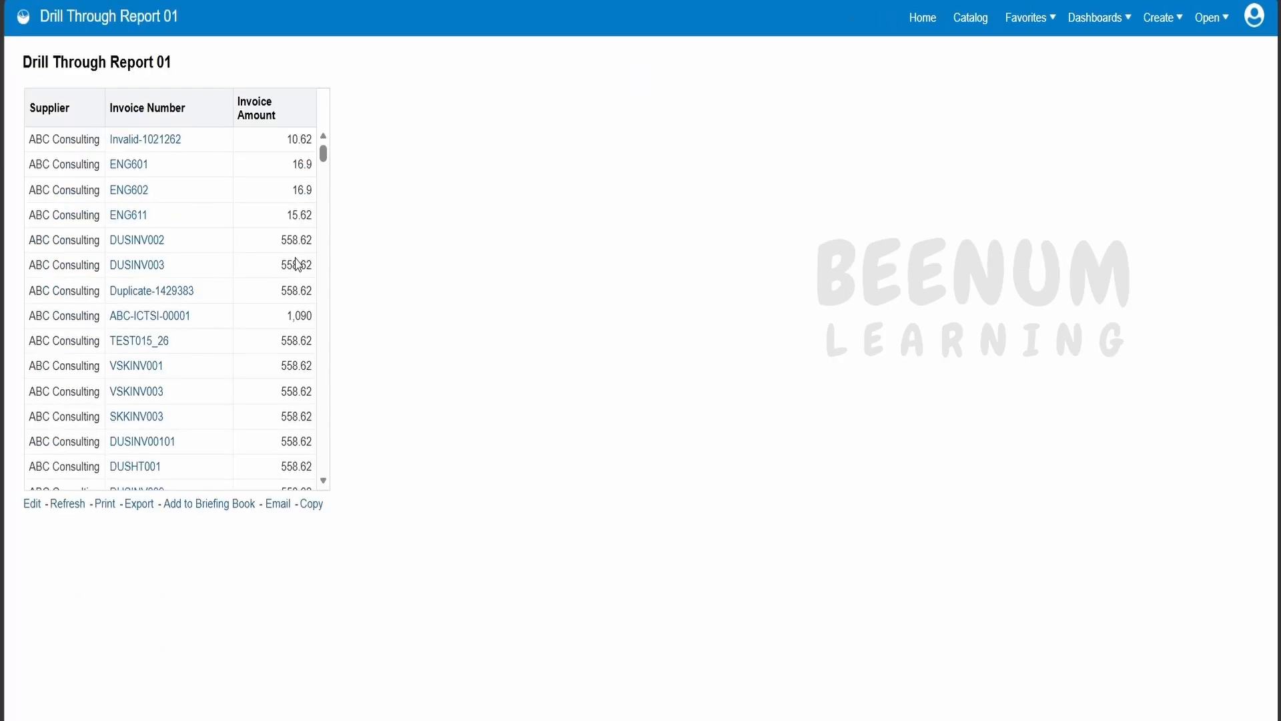
{"action": "scroll", "coordinate": [192, 306], "scroll_direction": "down", "scroll_amount": 3}
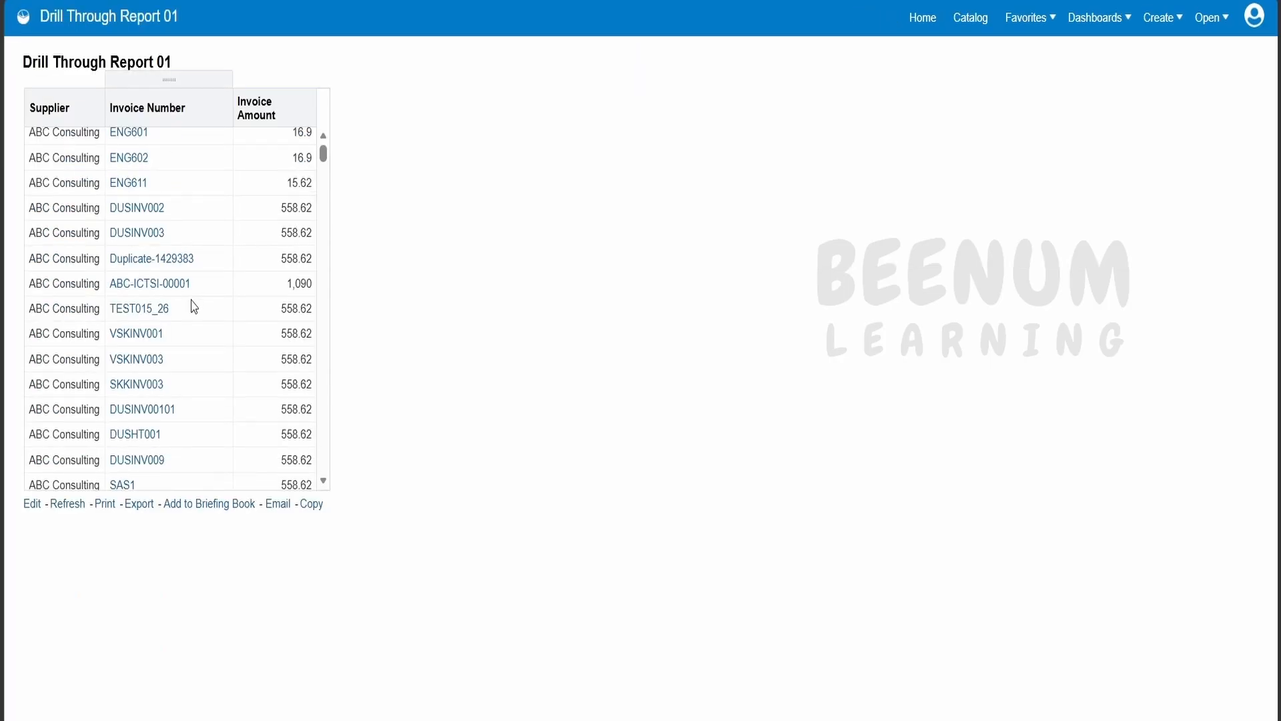
{"action": "scroll", "coordinate": [192, 314], "scroll_direction": "down", "scroll_amount": 2}
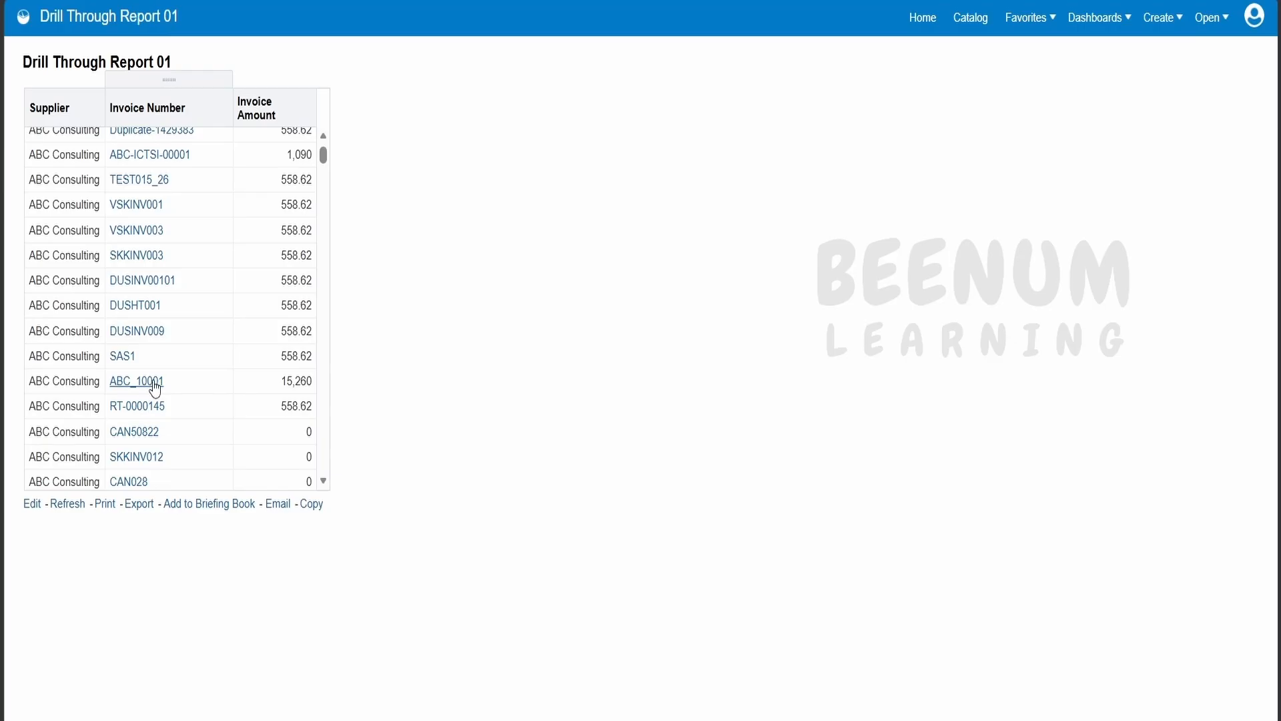
Follow the View More Details link of invoice ABC_10001 and check the invoice number on the invoice details page.
{"action": "left_click", "coordinate": [131, 391]}
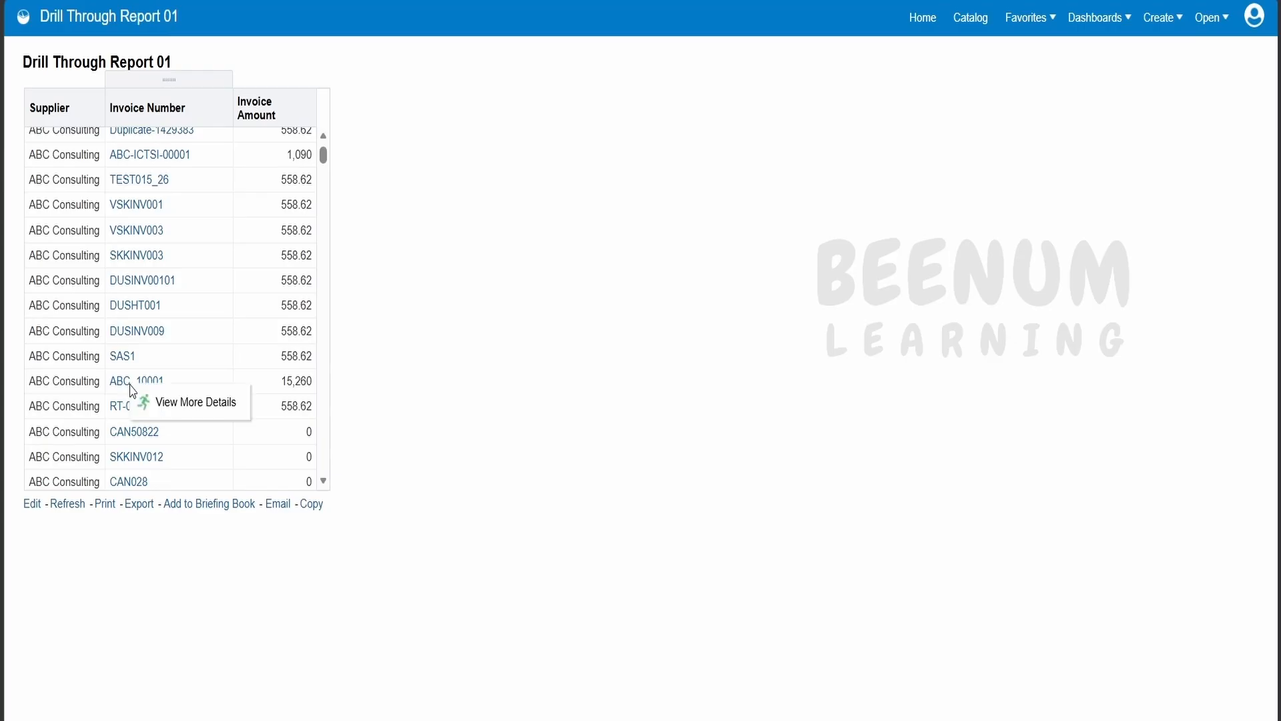
{"action": "left_click", "coordinate": [215, 403]}
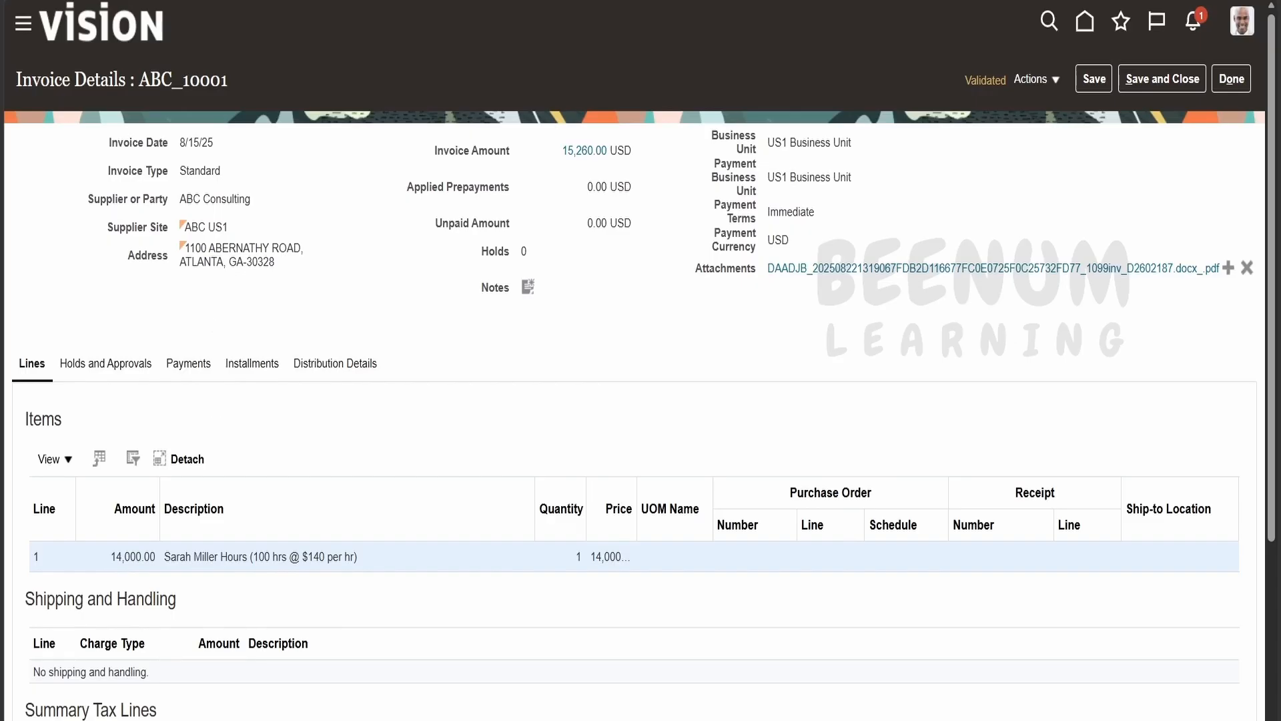
{"action": "double_click", "coordinate": [179, 87]}
{"action": "left_click", "coordinate": [288, 73]}
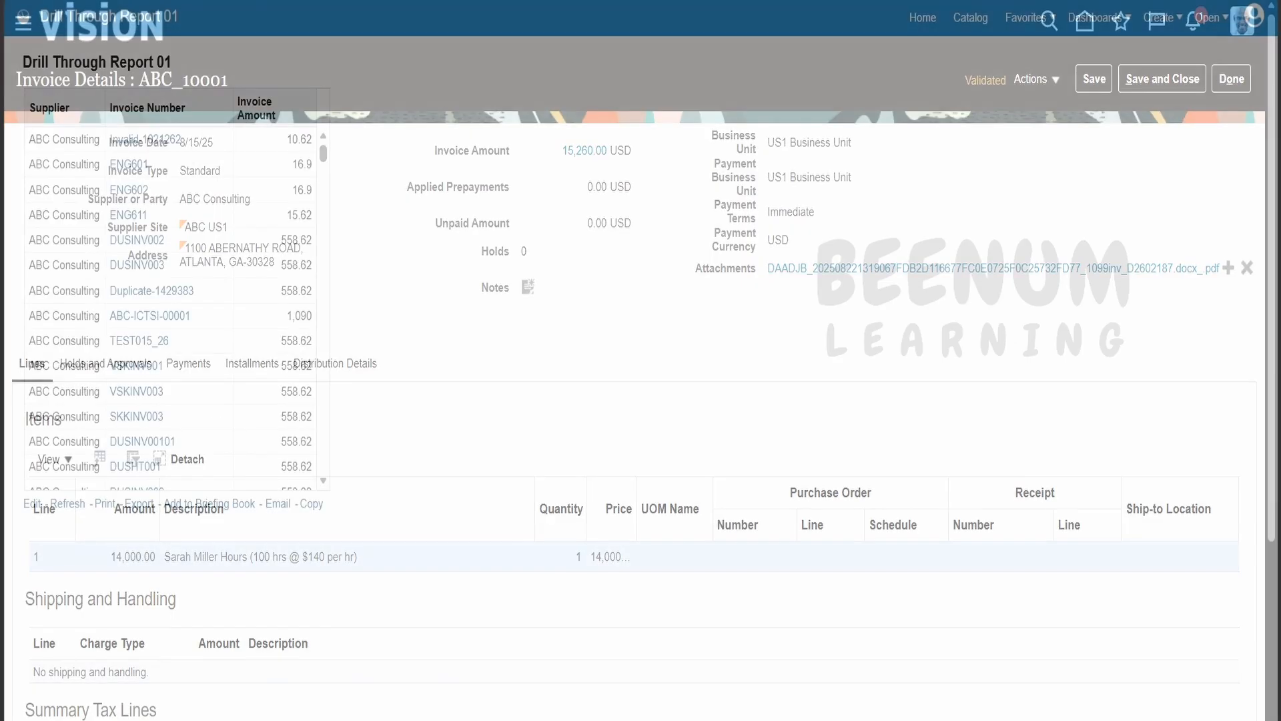
Return to the report, drill through from invoice W14225, and check the invoice number, supplier and lines on its details page.
{"action": "scroll", "coordinate": [246, 289], "scroll_direction": "down", "scroll_amount": 15}
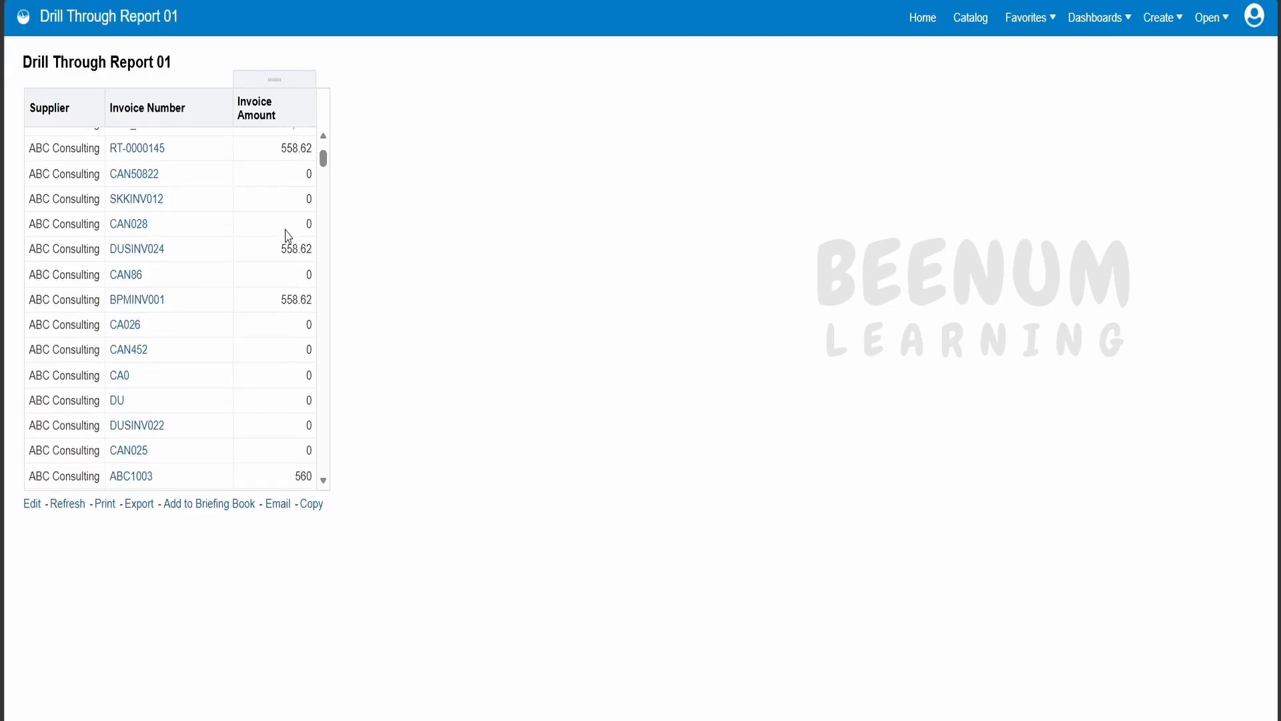
{"action": "left_click_drag", "start_coordinate": [324, 173], "coordinate": [324, 334]}
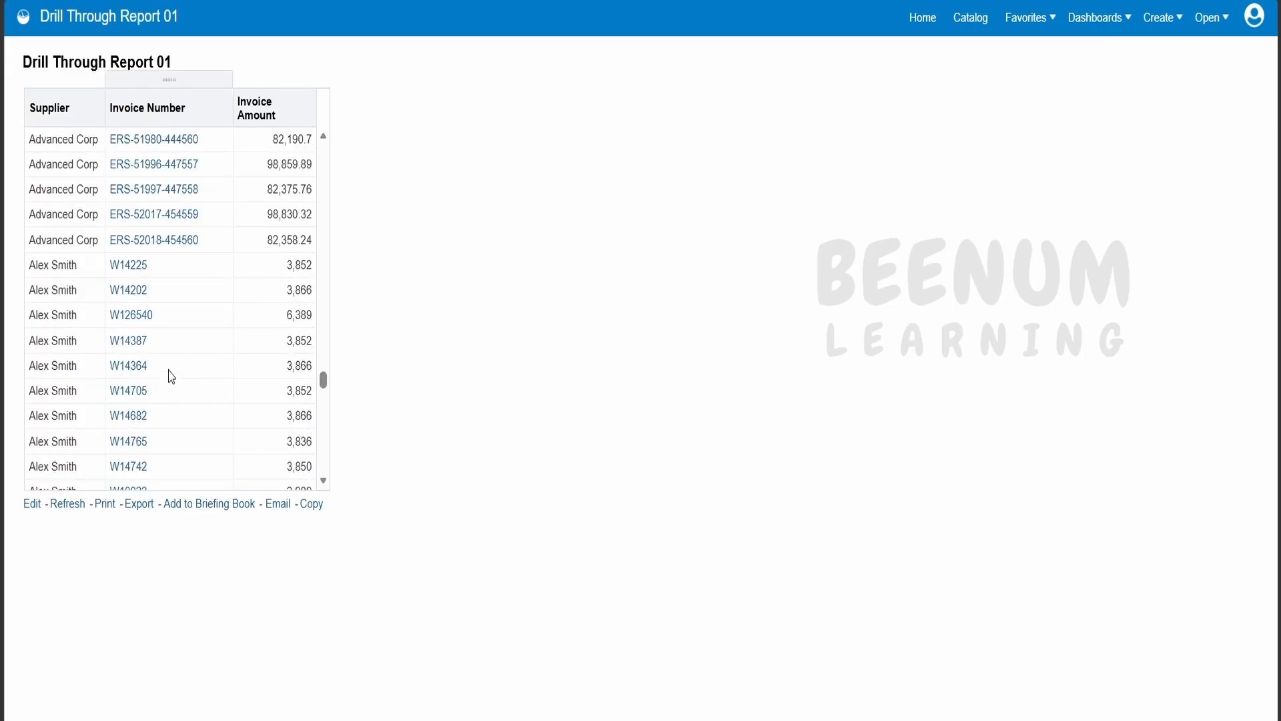
{"action": "left_click", "coordinate": [143, 270]}
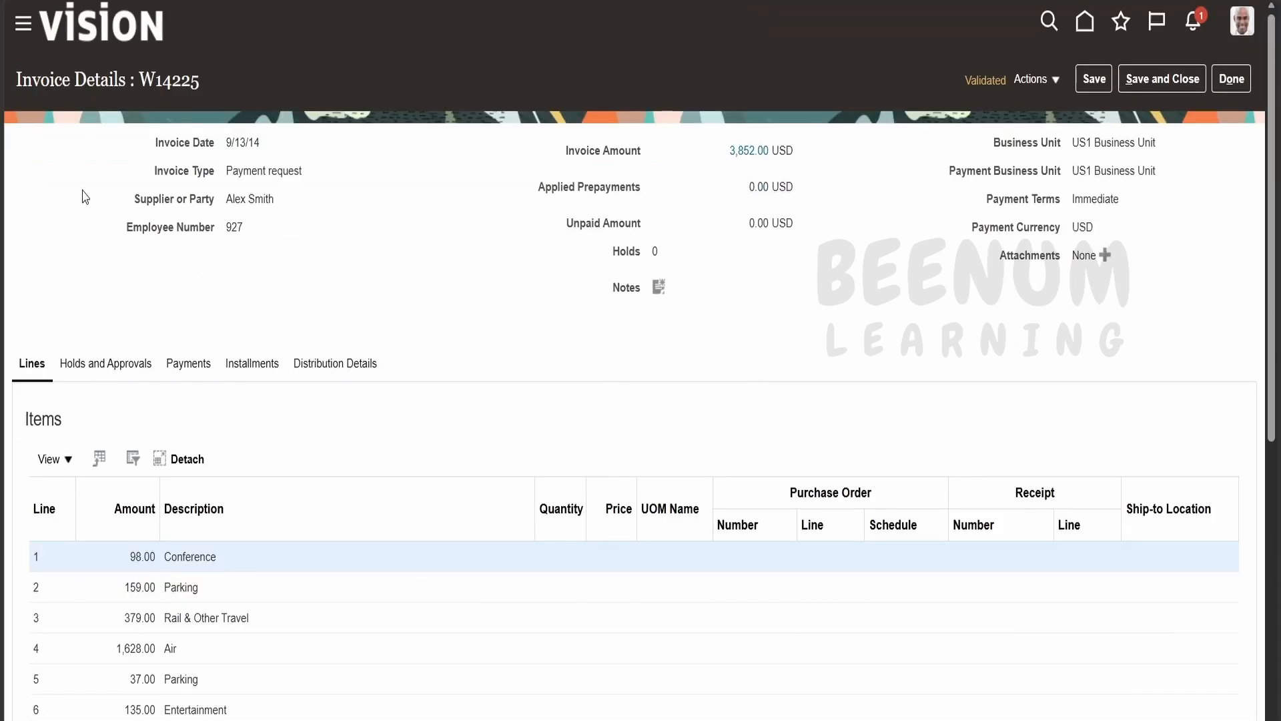
{"action": "left_click_drag", "start_coordinate": [139, 80], "coordinate": [190, 97]}
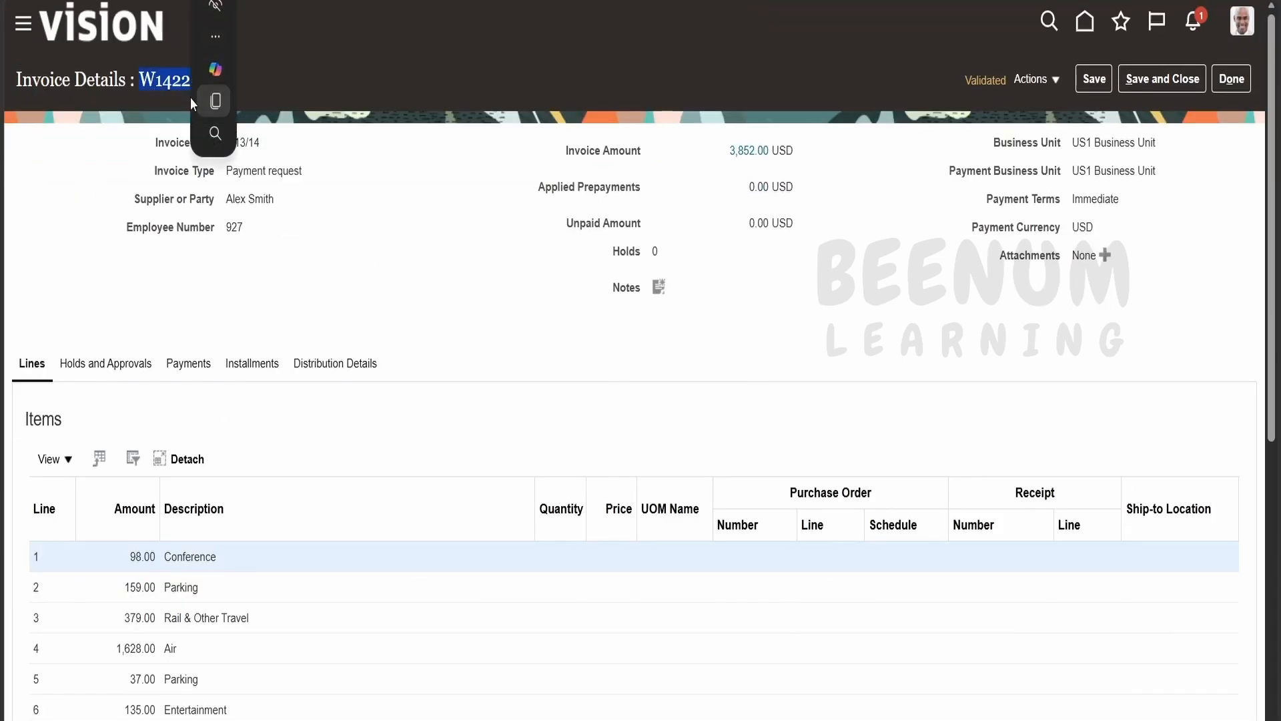
{"action": "left_click", "coordinate": [562, 59]}
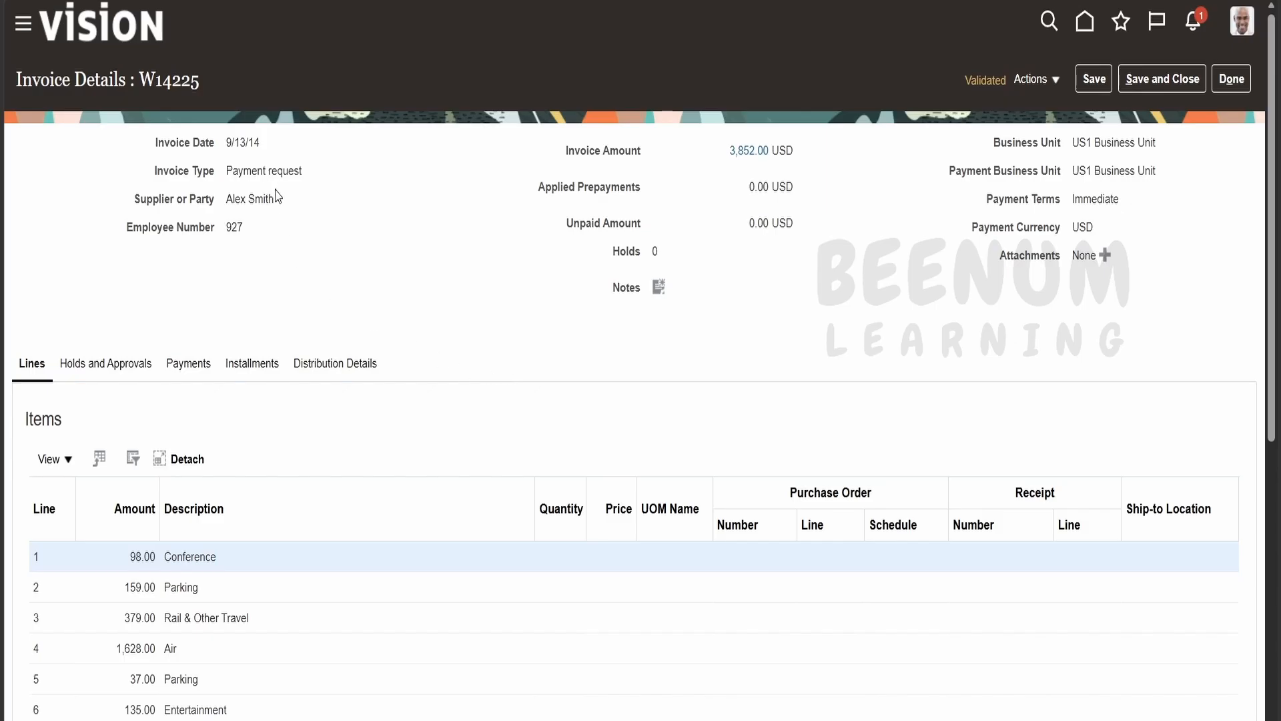
{"action": "left_click_drag", "start_coordinate": [281, 199], "coordinate": [225, 201]}
{"action": "scroll", "coordinate": [240, 227], "scroll_direction": "down", "scroll_amount": 7}
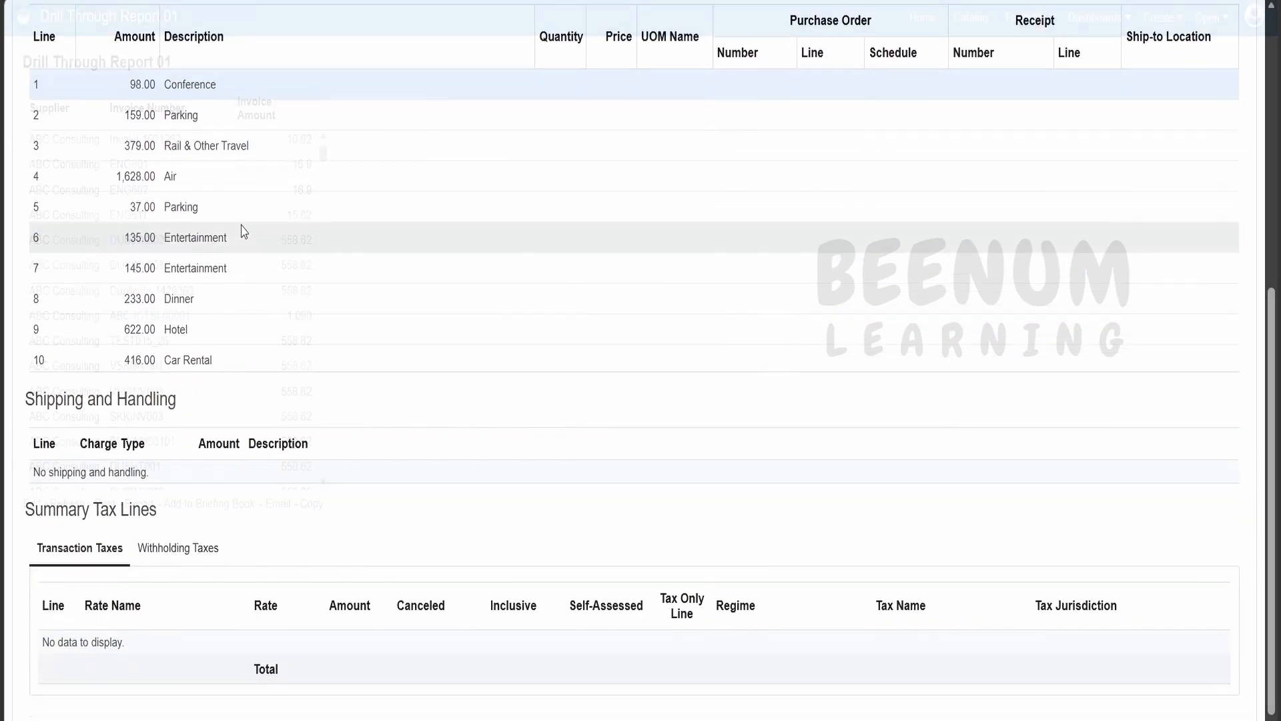